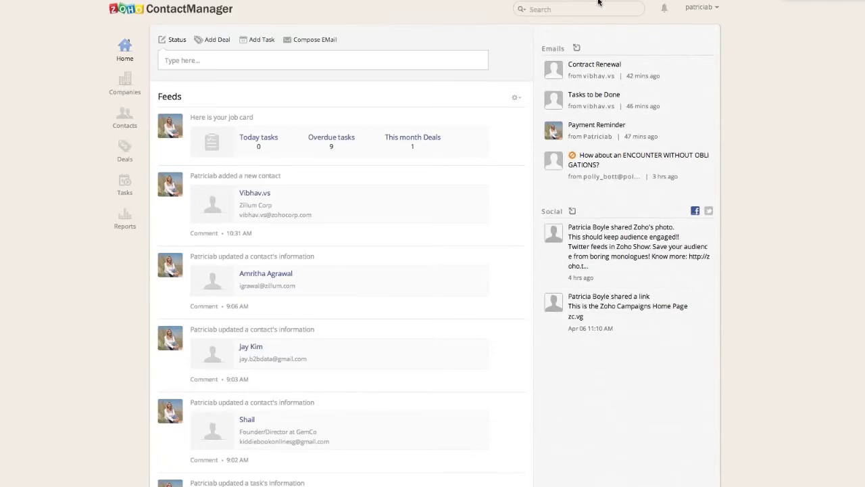
# Go to the account's setup area and bring up the form for inviting a new user.
pyautogui.click(712, 13)
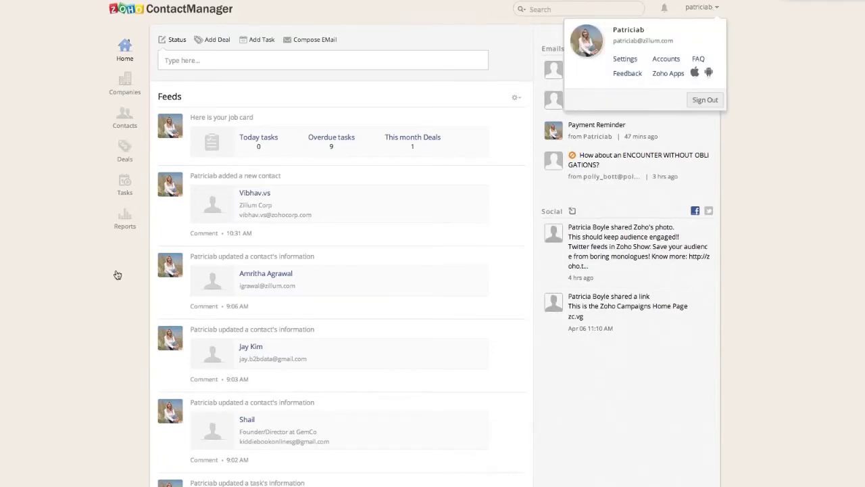
pyautogui.click(628, 64)
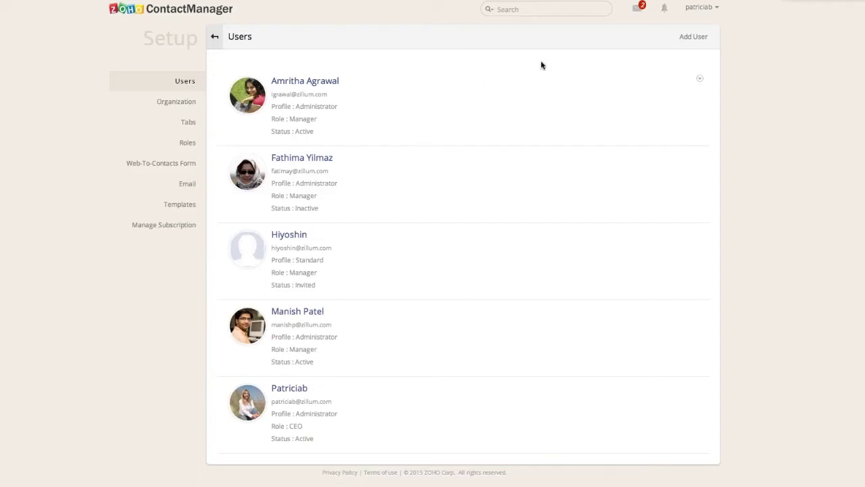
pyautogui.click(694, 38)
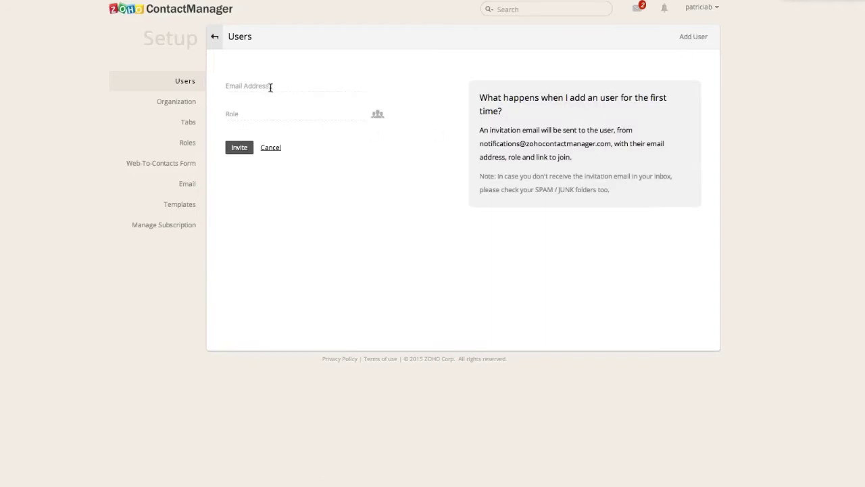
# Look through the Roles, Organization and Tabs pages of the setup area.
pyautogui.click(180, 148)
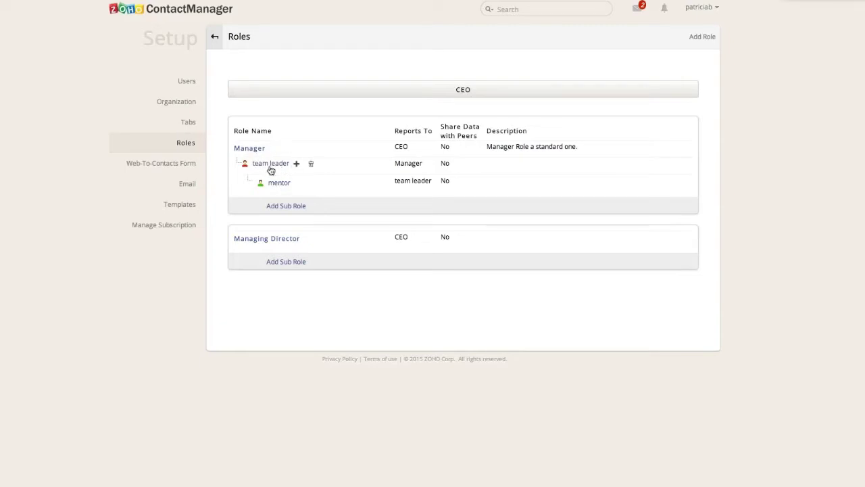
pyautogui.moveTo(254, 152)
pyautogui.click(173, 103)
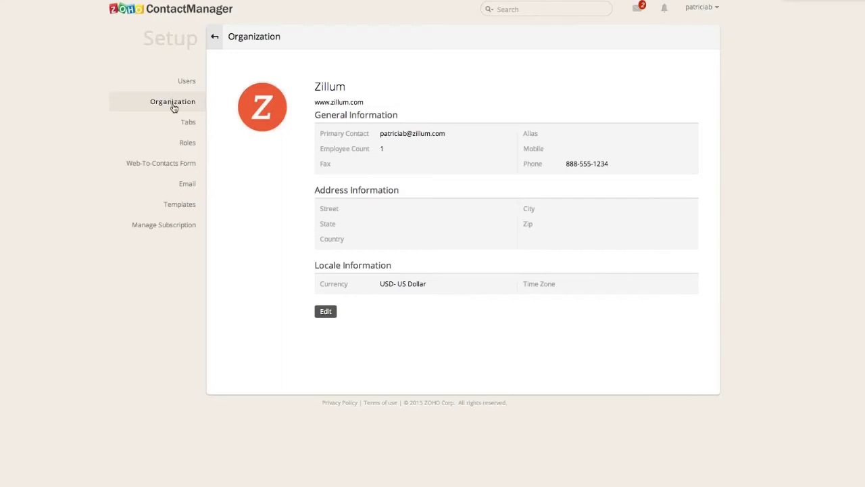
pyautogui.click(176, 124)
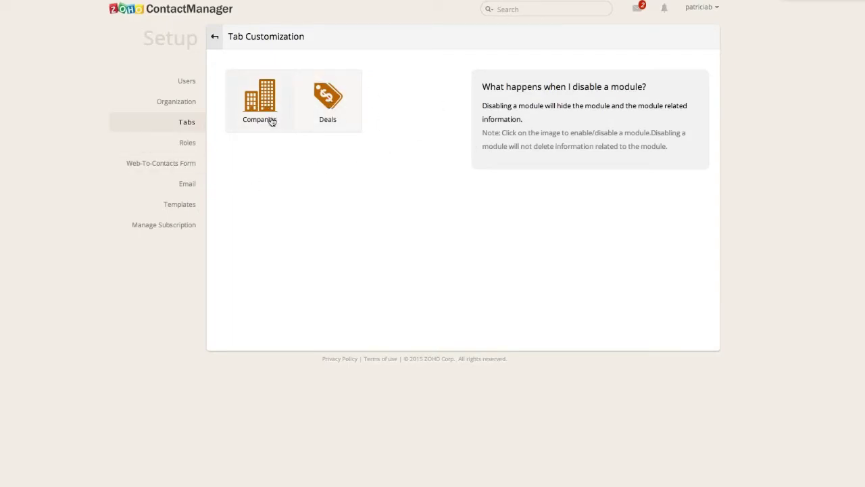
# Open the Contact Us web-to-contacts form for editing and review its field selection and contact owner options.
pyautogui.click(187, 165)
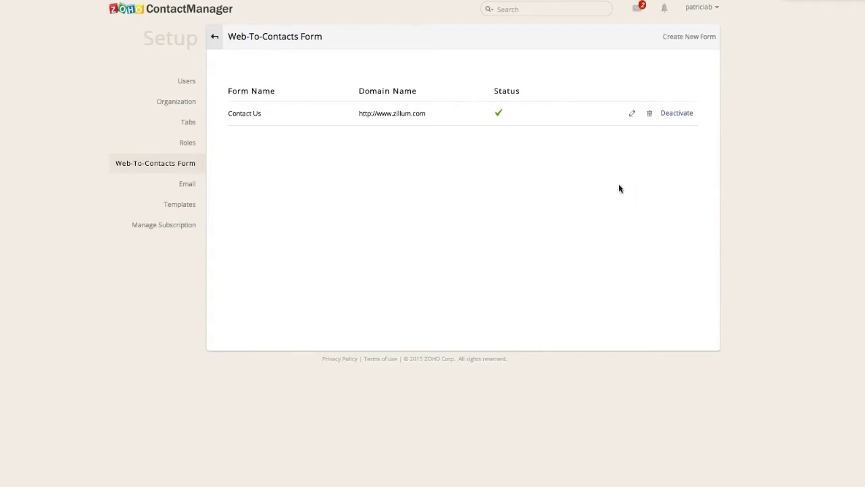
pyautogui.click(631, 113)
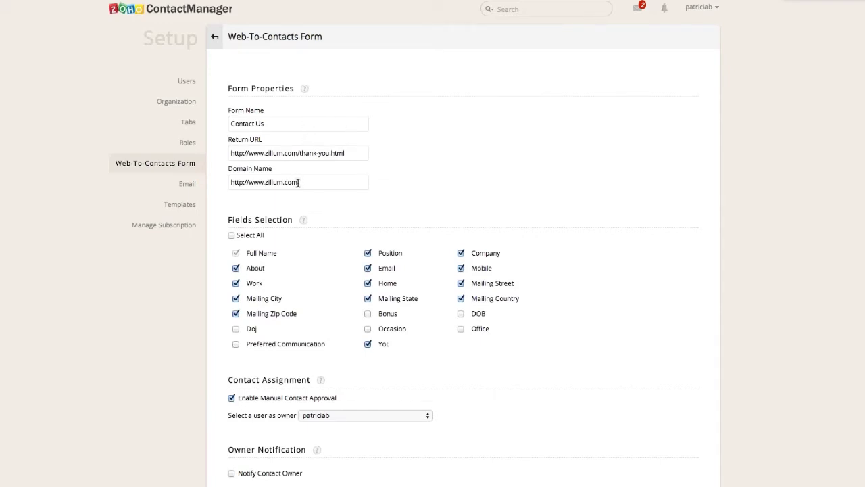
pyautogui.scroll(-1, 297, 182)
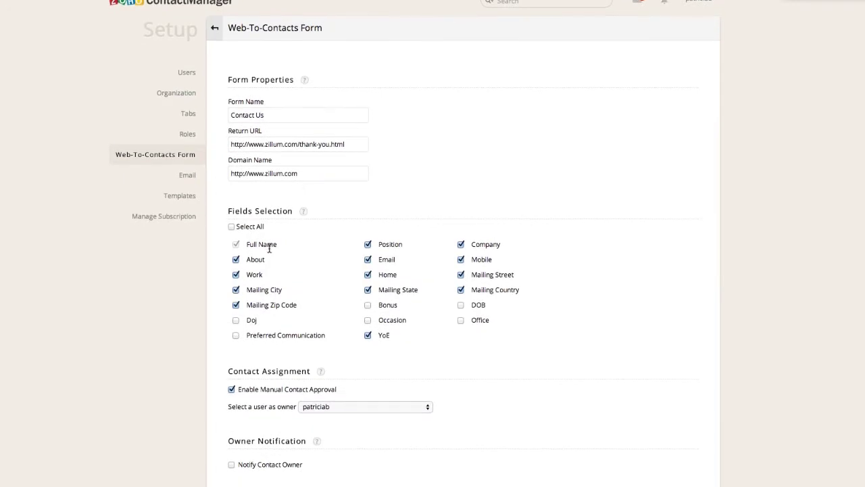
pyautogui.scroll(-3, 263, 256)
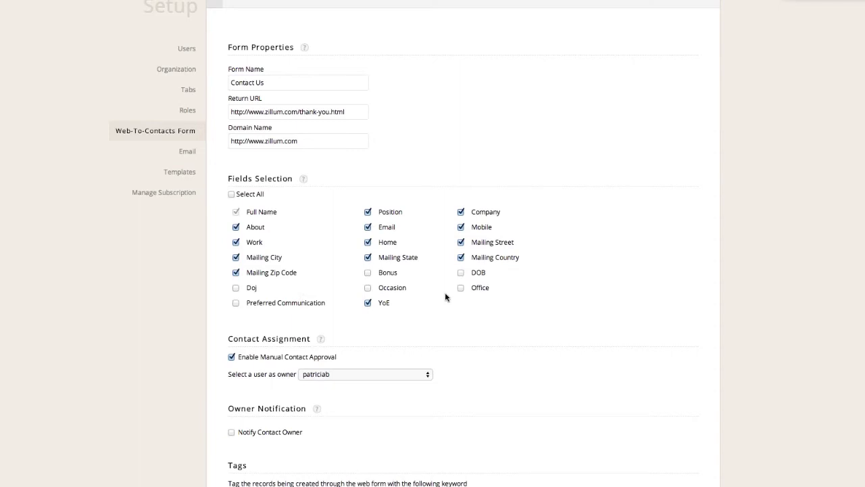
pyautogui.scroll(-1, 433, 304)
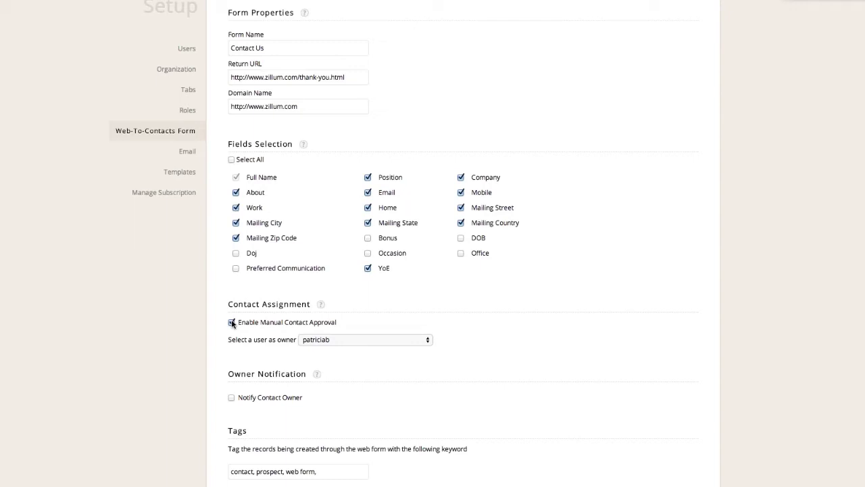
pyautogui.click(373, 340)
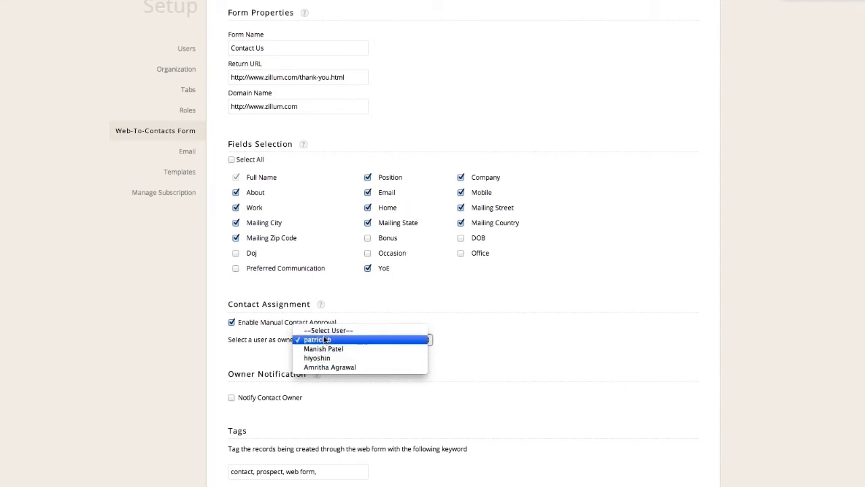
pyautogui.click(491, 347)
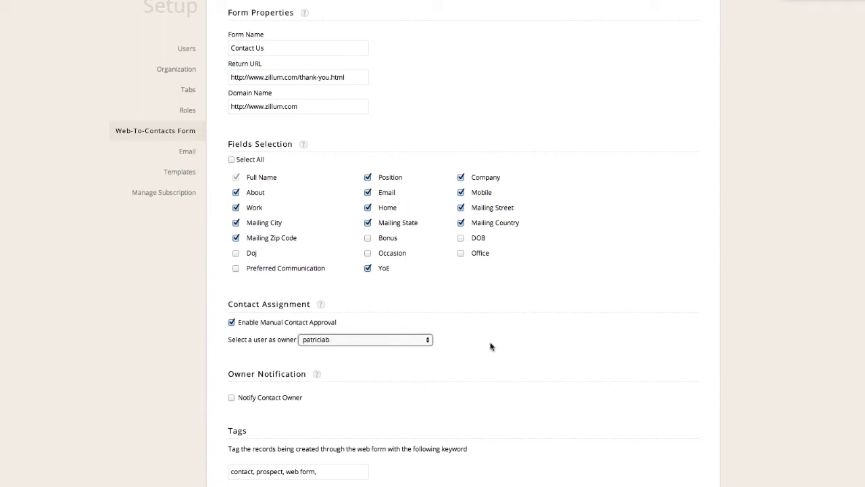
# Enable Notify Contact Owner for the Contact Us form and save it to generate the embed code.
pyautogui.scroll(-1, 368, 341)
pyautogui.scroll(-3, 366, 344)
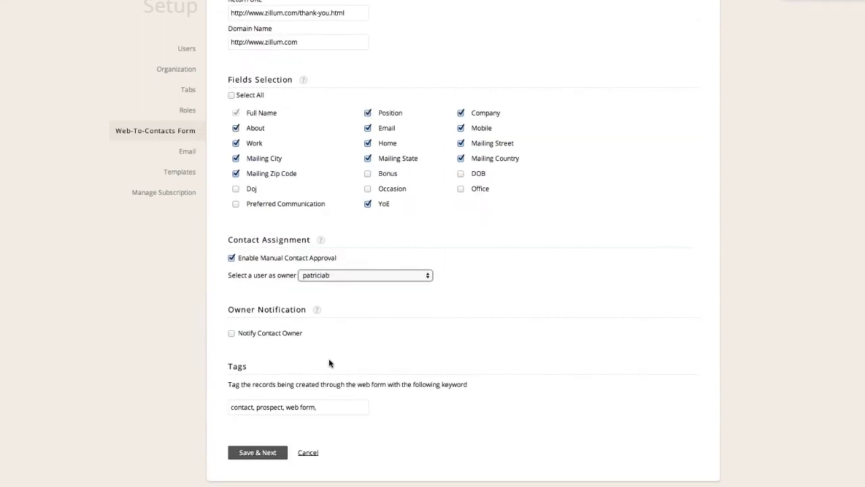
pyautogui.click(232, 333)
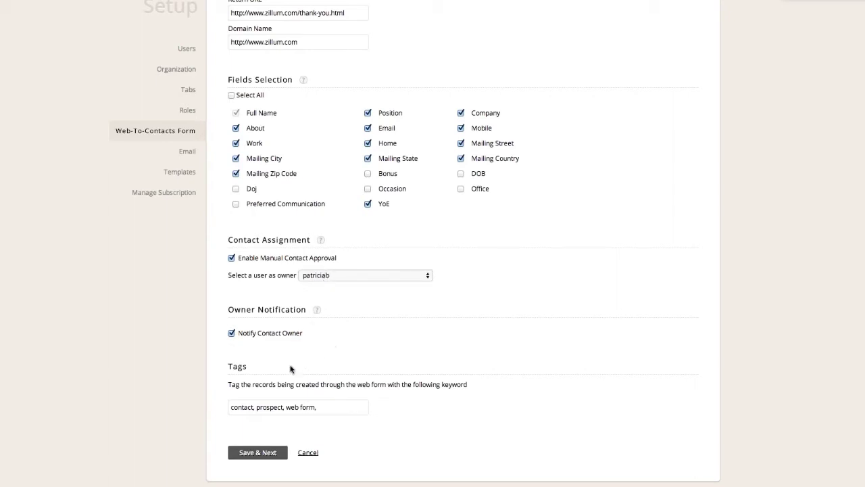
pyautogui.click(268, 407)
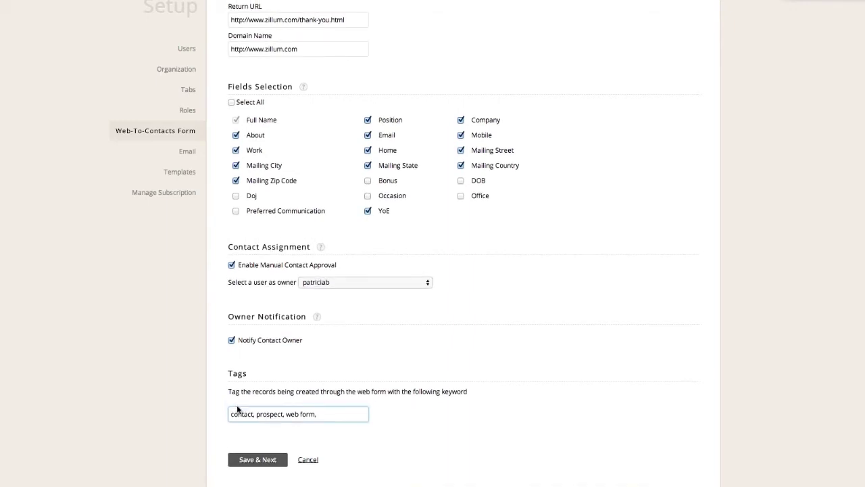
pyautogui.click(267, 455)
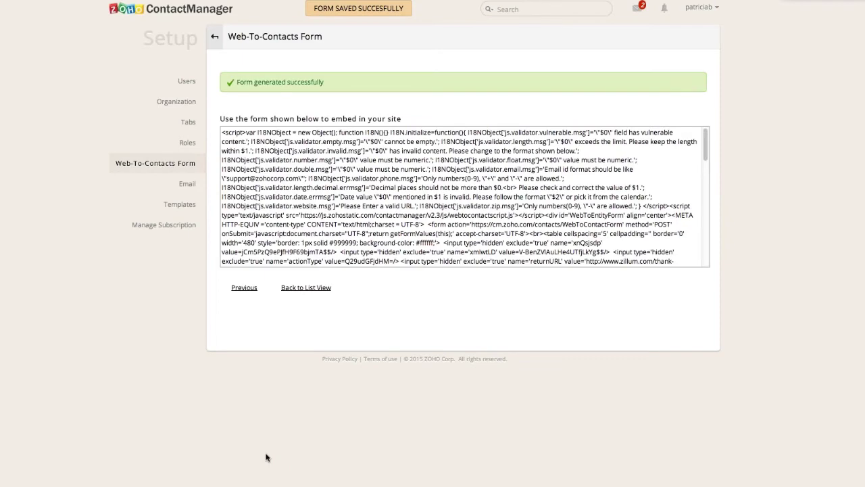
# Look through the form's generated embed code and select all of it.
pyautogui.click(403, 225)
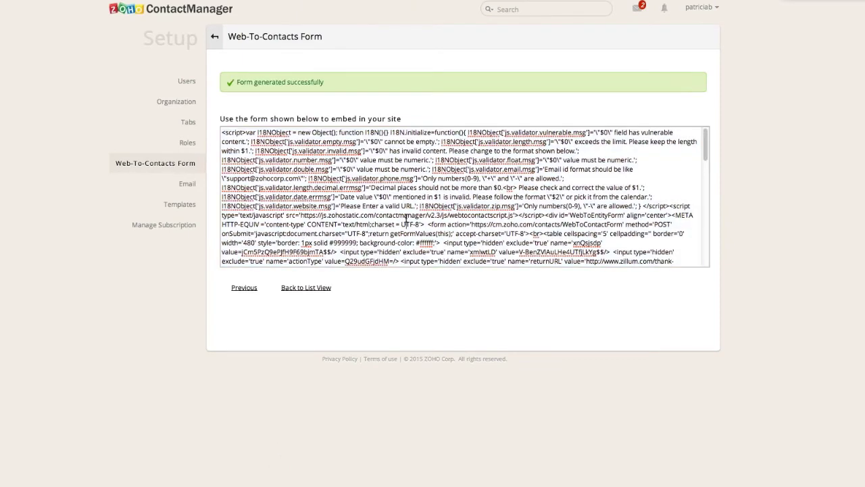
pyautogui.scroll(-5, 404, 221)
pyautogui.scroll(-5, 406, 217)
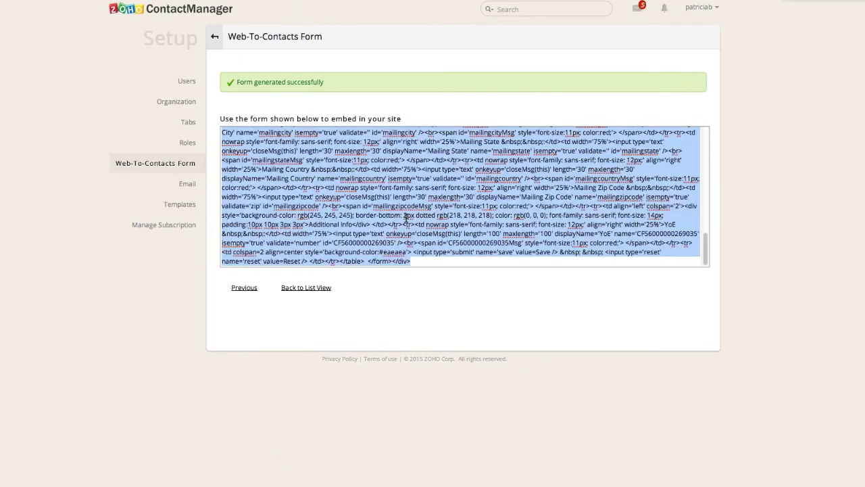
pyautogui.scroll(15, 405, 216)
pyautogui.click(421, 178)
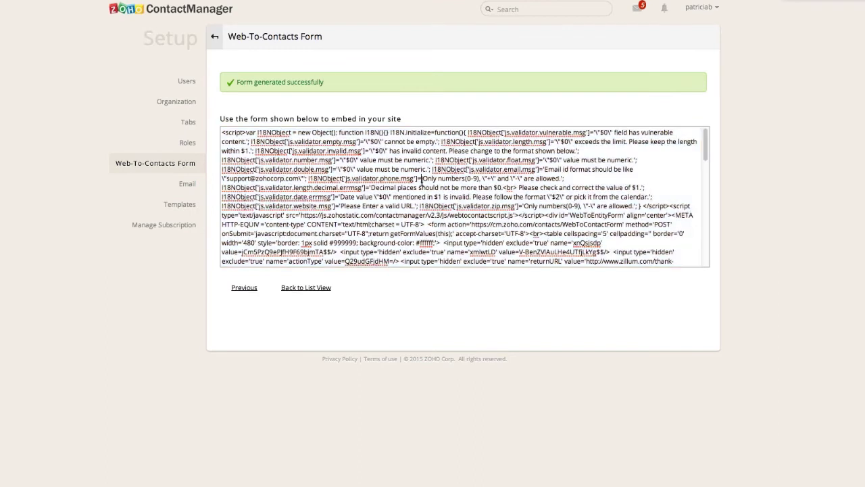
pyautogui.hotkey('ctrl', 'a')
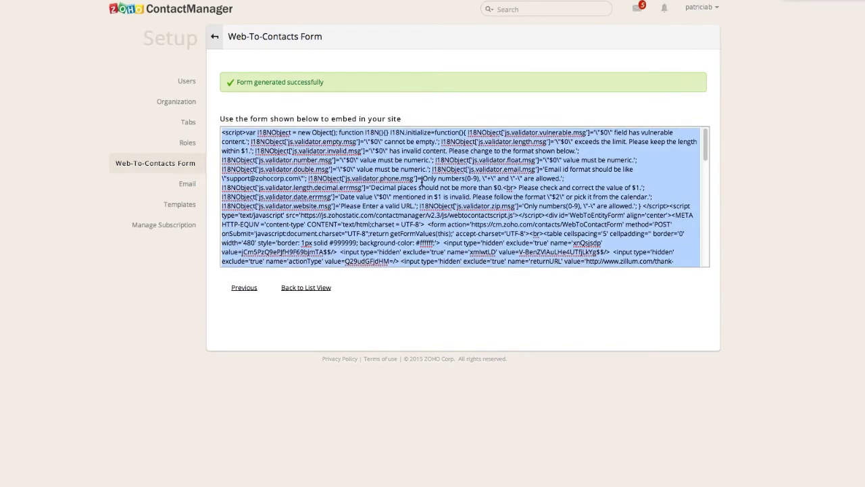
pyautogui.click(389, 215)
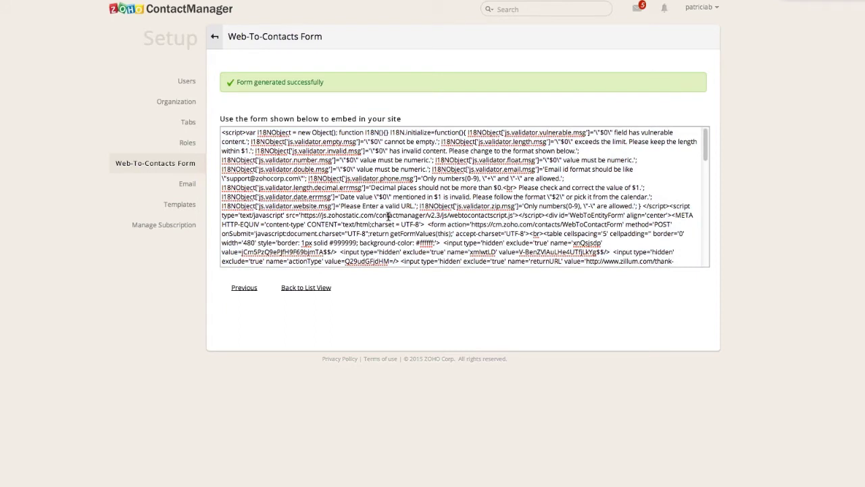
pyautogui.hotkey('ctrl', 'a')
pyautogui.doubleClick(389, 215)
pyautogui.hotkey('ctrl', 'a')
pyautogui.click(388, 215)
pyautogui.tripleClick(302, 157)
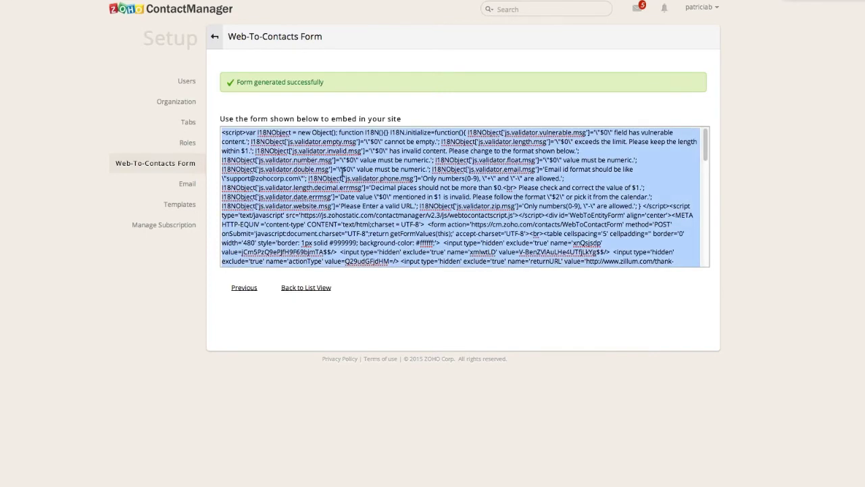
pyautogui.click(343, 172)
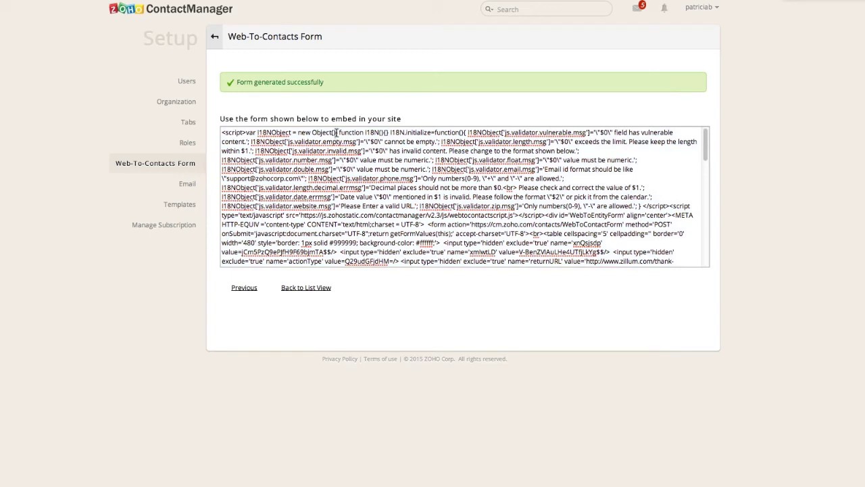
pyautogui.tripleClick(512, 135)
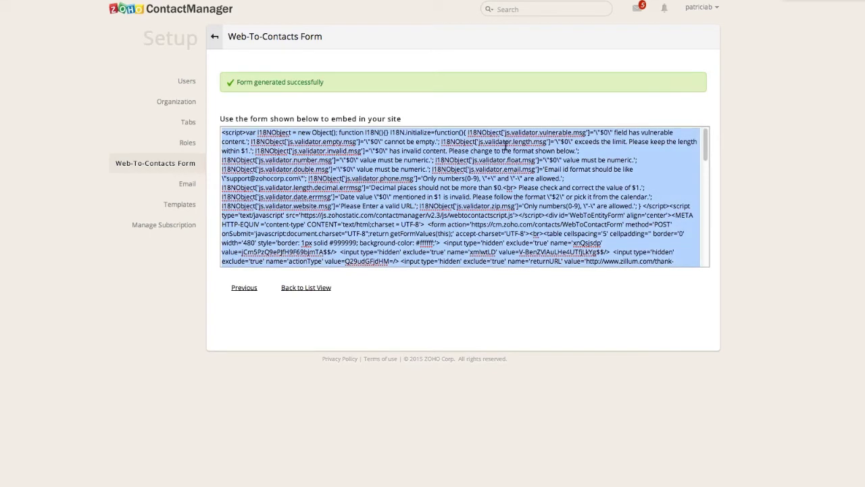
pyautogui.click(294, 178)
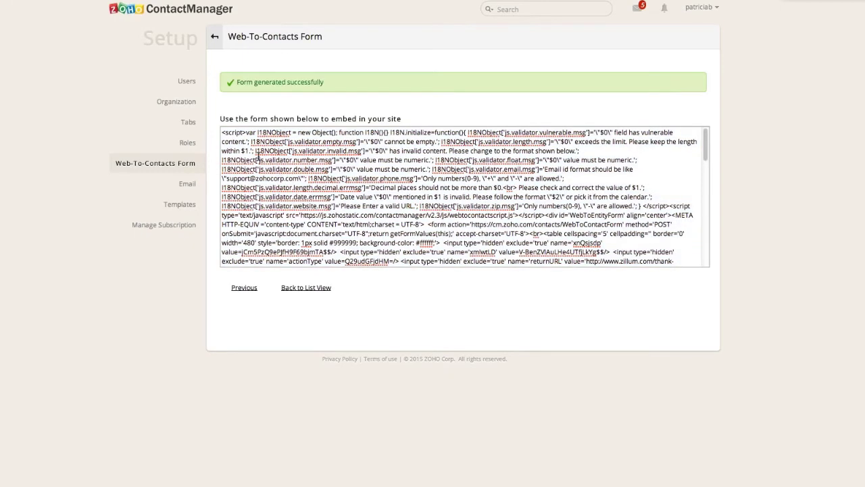
pyautogui.scroll(-3, 330, 158)
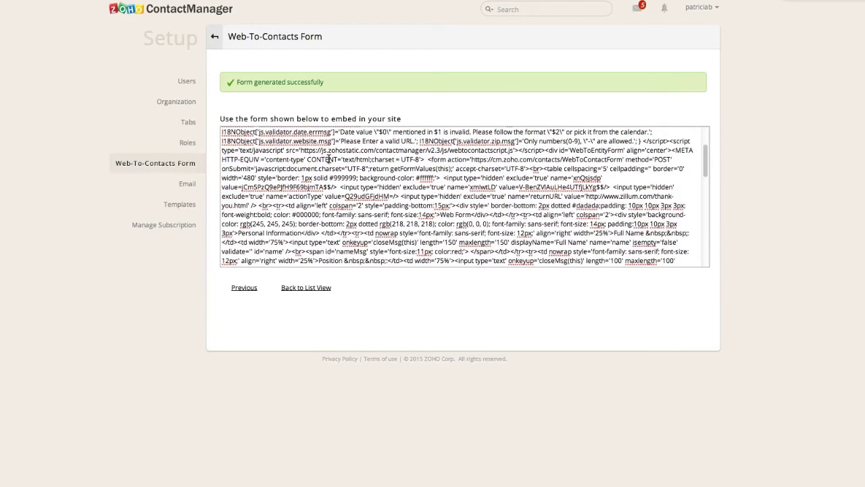
pyautogui.tripleClick(330, 159)
pyautogui.rightClick(335, 164)
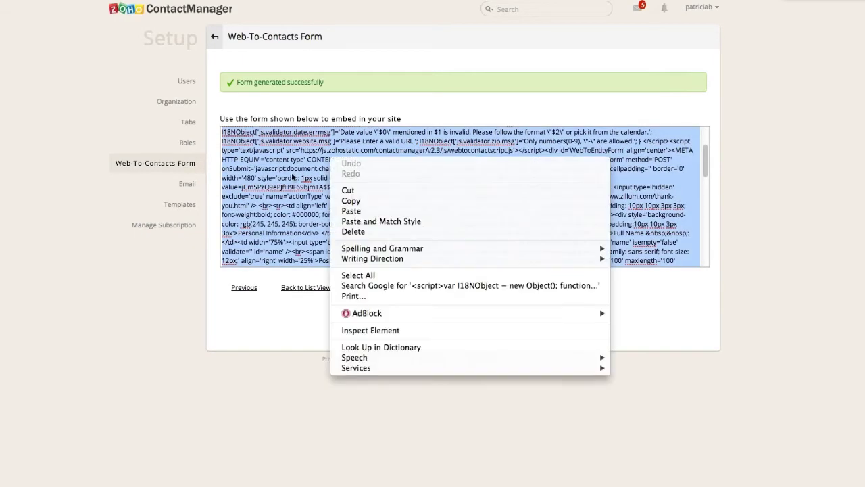
pyautogui.click(295, 177)
pyautogui.click(443, 307)
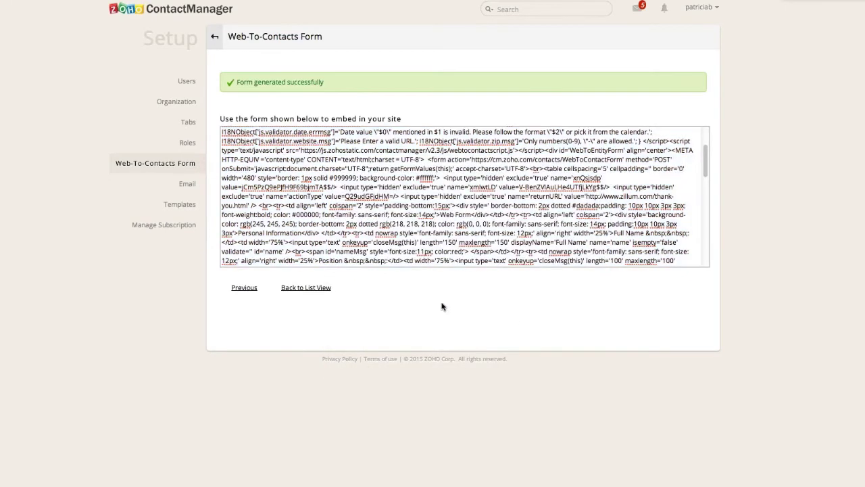
# Review the Zoho Mail configuration and view the POP3 account settings for adding a new mailbox.
pyautogui.click(187, 189)
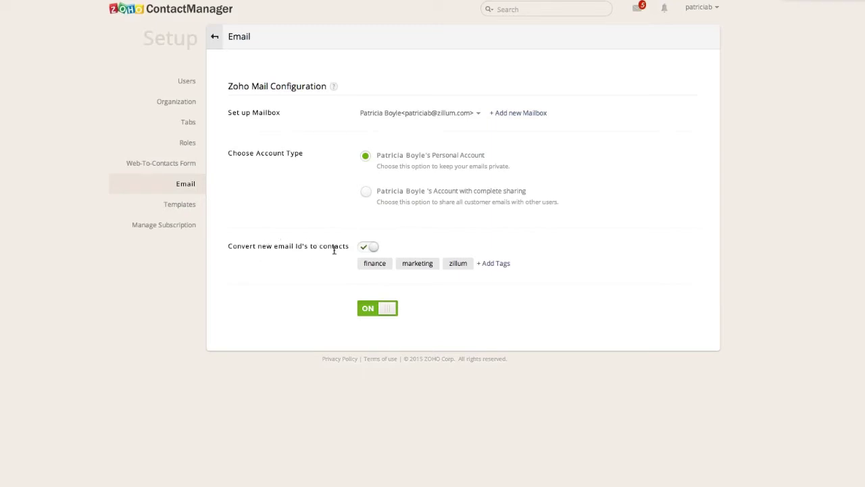
pyautogui.click(508, 114)
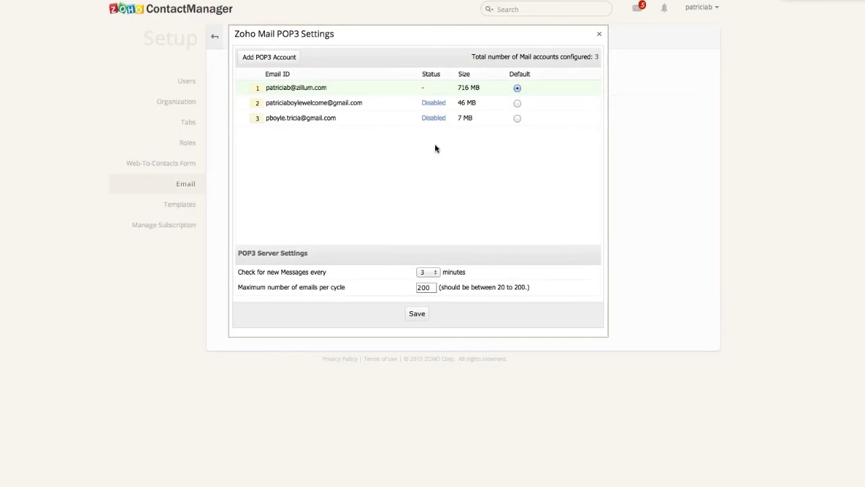
pyautogui.click(598, 35)
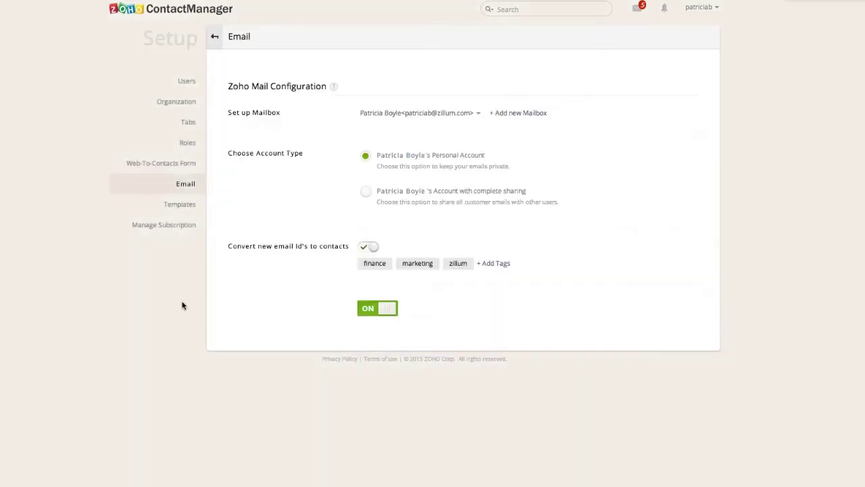
# Review the task template lists, including the Deaigntemplate tasks, and view the public email templates.
pyautogui.click(180, 204)
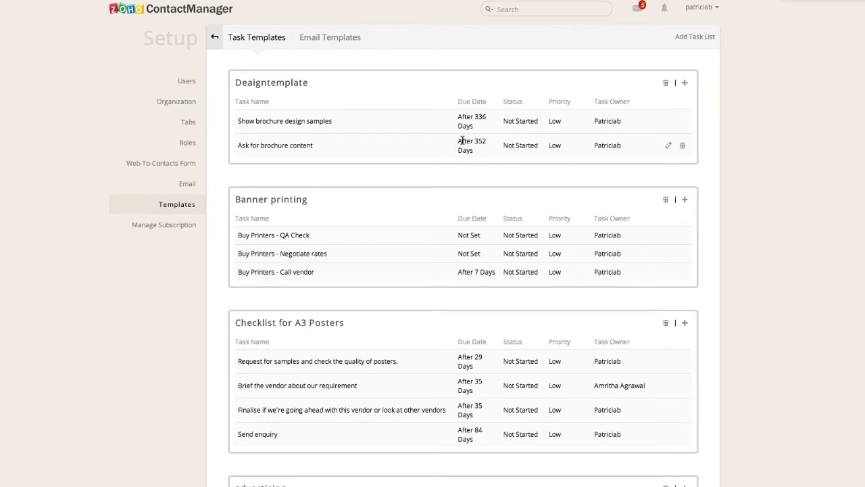
pyautogui.scroll(-2, 469, 162)
pyautogui.scroll(2, 451, 174)
pyautogui.moveTo(241, 122); pyautogui.dragTo(328, 114)
pyautogui.moveTo(251, 146); pyautogui.dragTo(290, 146)
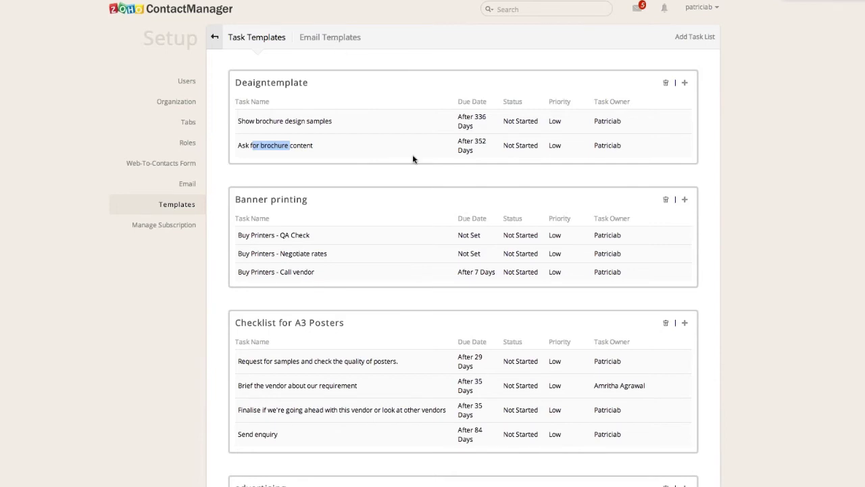
pyautogui.click(322, 42)
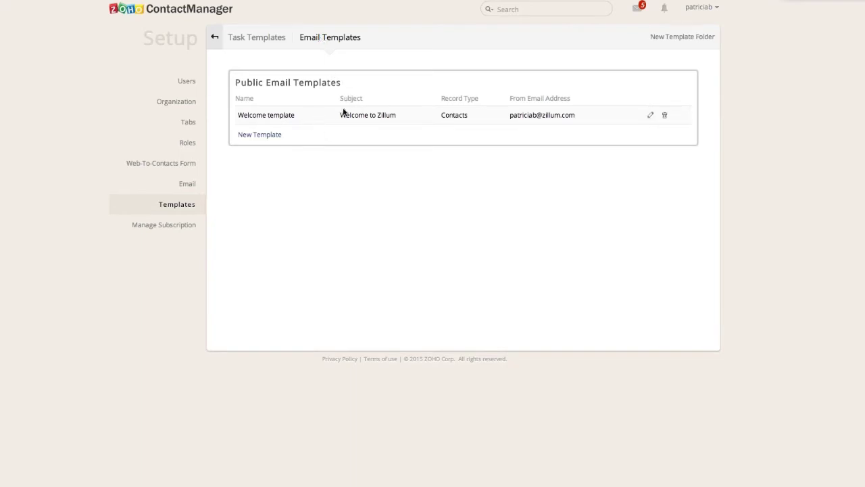
# Open the Welcome template for editing and examine its body, highlighting the ${Contacts.Full Name} merge field in the greeting.
pyautogui.click(650, 117)
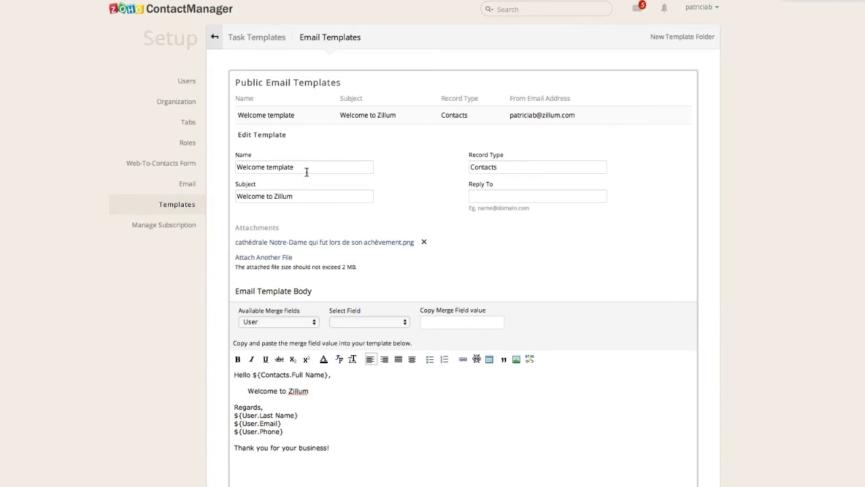
pyautogui.scroll(-1, 306, 182)
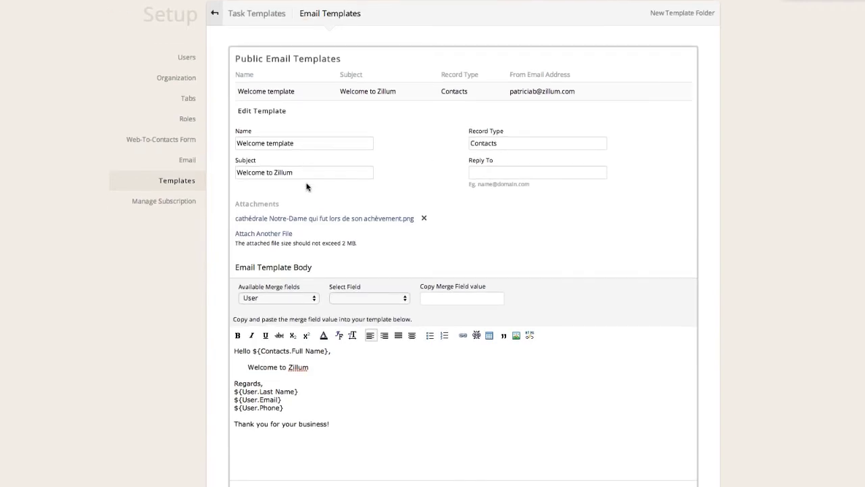
pyautogui.scroll(-1, 304, 190)
pyautogui.scroll(-3, 300, 194)
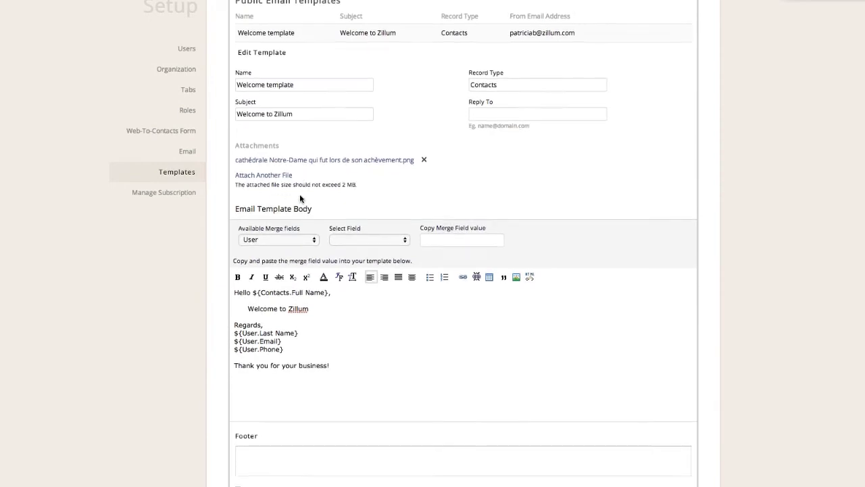
pyautogui.click(387, 253)
pyautogui.moveTo(419, 275); pyautogui.dragTo(309, 253)
pyautogui.click(301, 249)
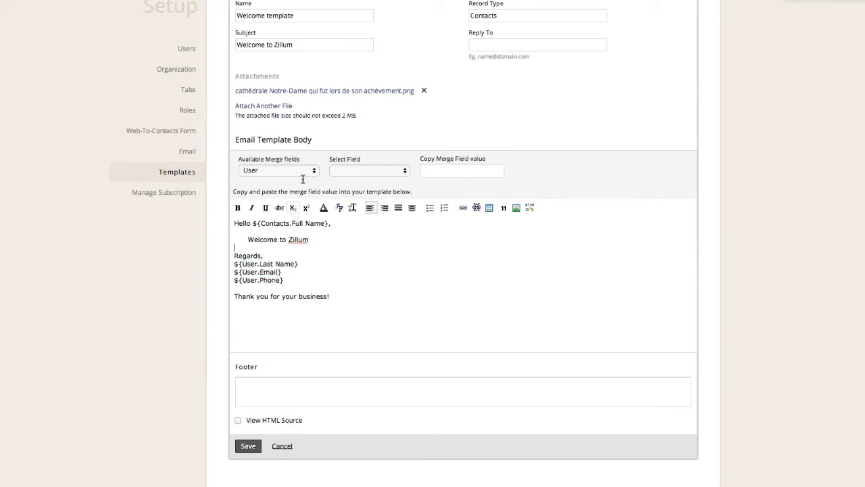
pyautogui.click(293, 230)
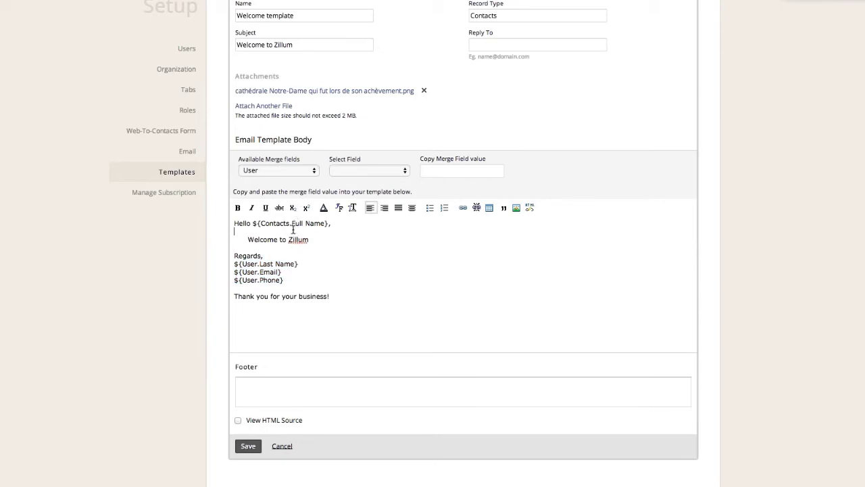
pyautogui.click(255, 223)
pyautogui.moveTo(256, 222); pyautogui.dragTo(325, 221)
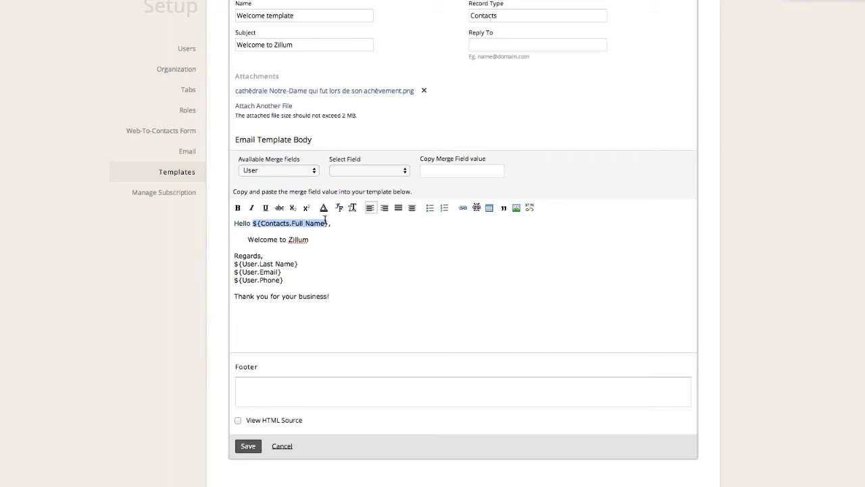
pyautogui.click(331, 238)
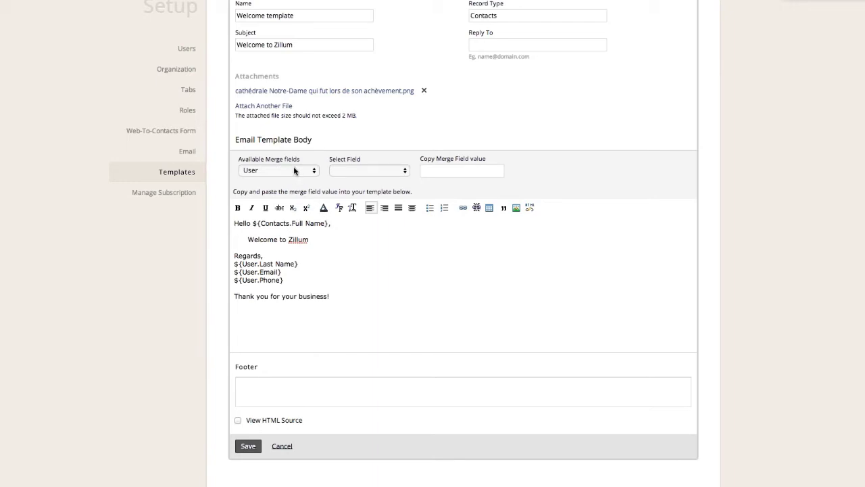
# Review the available User merge fields and highlight the greeting's contact field and the user merge fields in the template's signature.
pyautogui.click(345, 168)
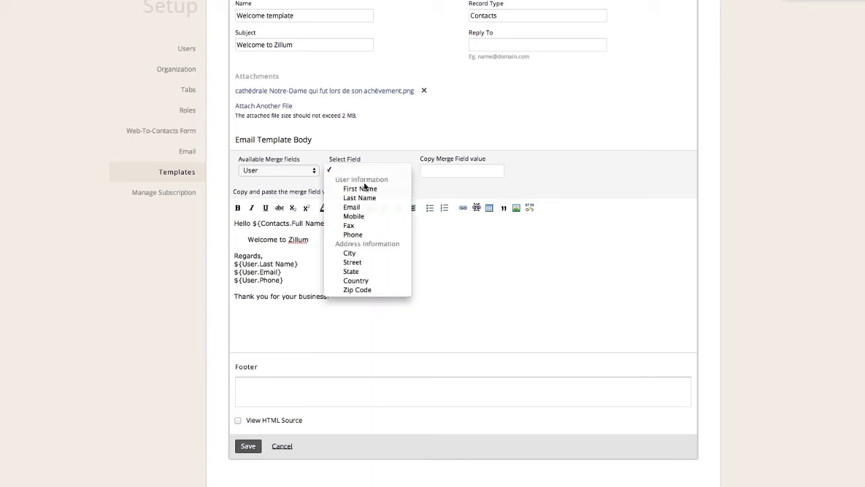
pyautogui.click(517, 261)
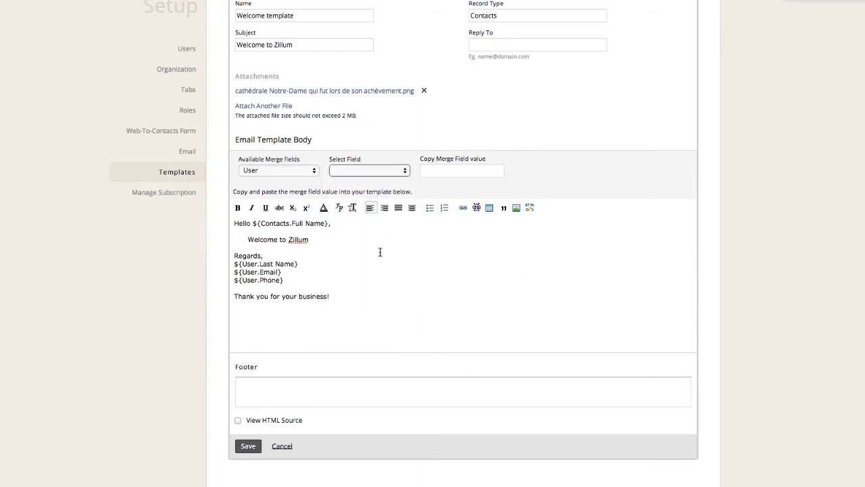
pyautogui.moveTo(326, 222); pyautogui.dragTo(261, 223)
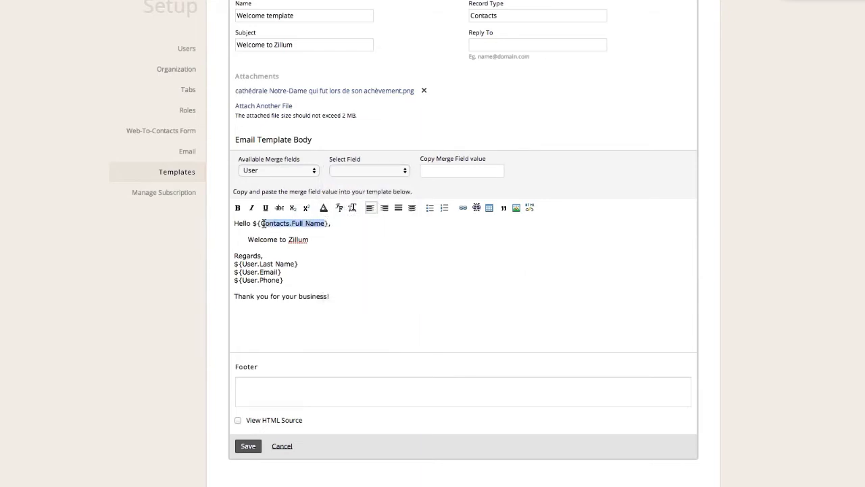
pyautogui.click(384, 240)
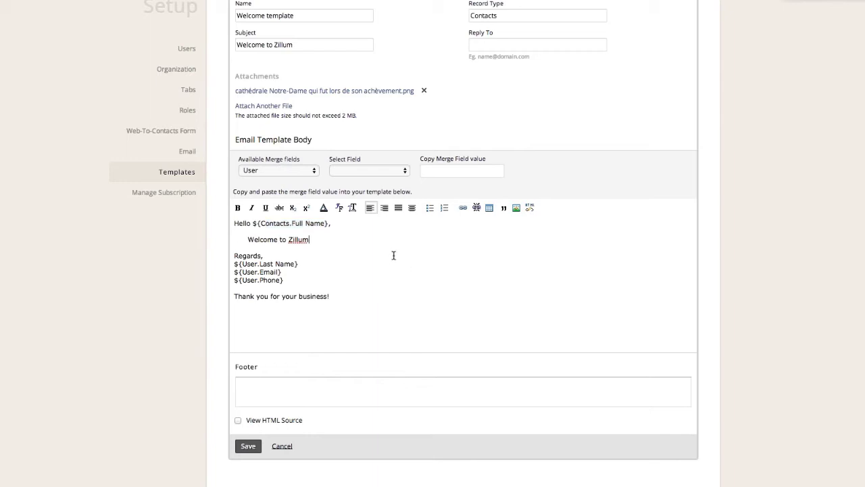
pyautogui.moveTo(285, 280); pyautogui.dragTo(231, 267)
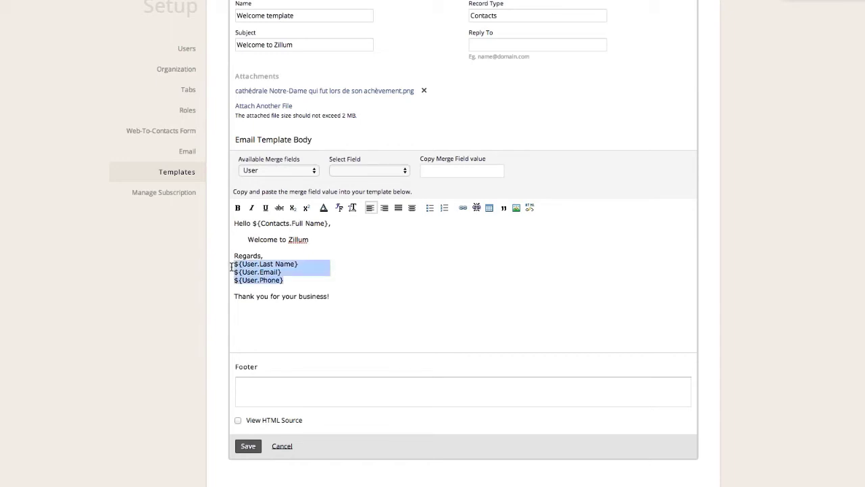
pyautogui.moveTo(285, 280); pyautogui.dragTo(236, 264)
pyautogui.click(382, 273)
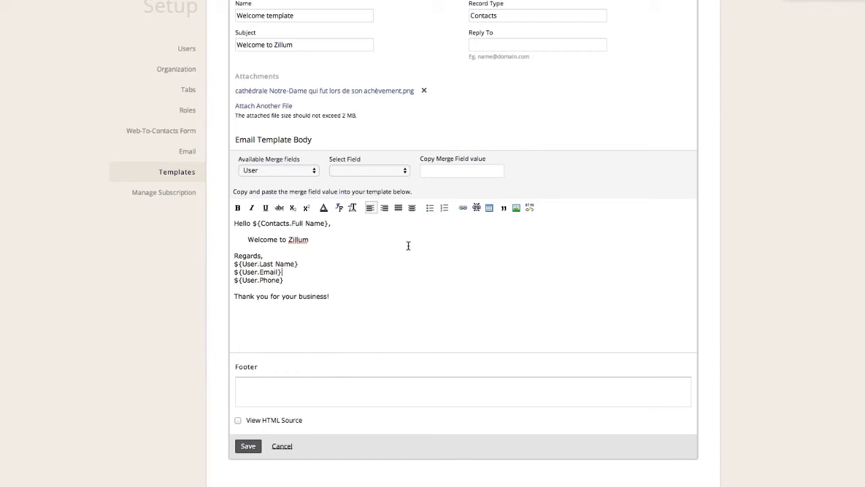
# Look over the rest of the Welcome template and save it.
pyautogui.scroll(-1, 409, 248)
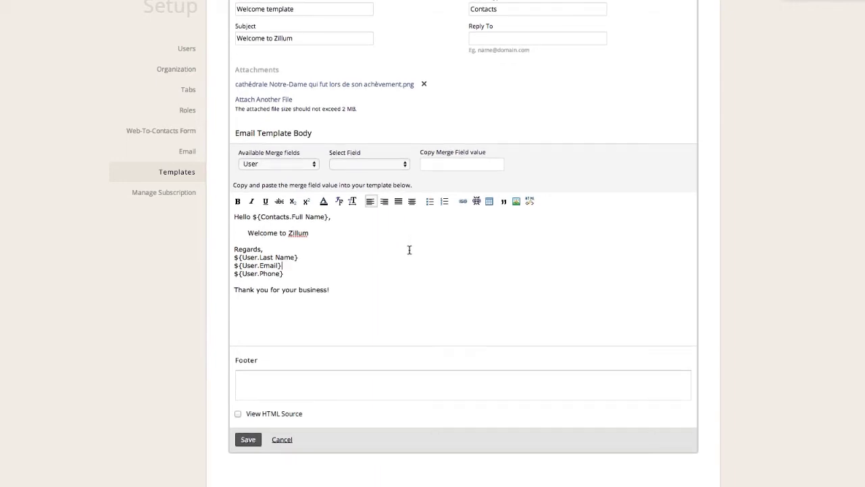
pyautogui.scroll(3, 409, 250)
pyautogui.scroll(-2, 411, 262)
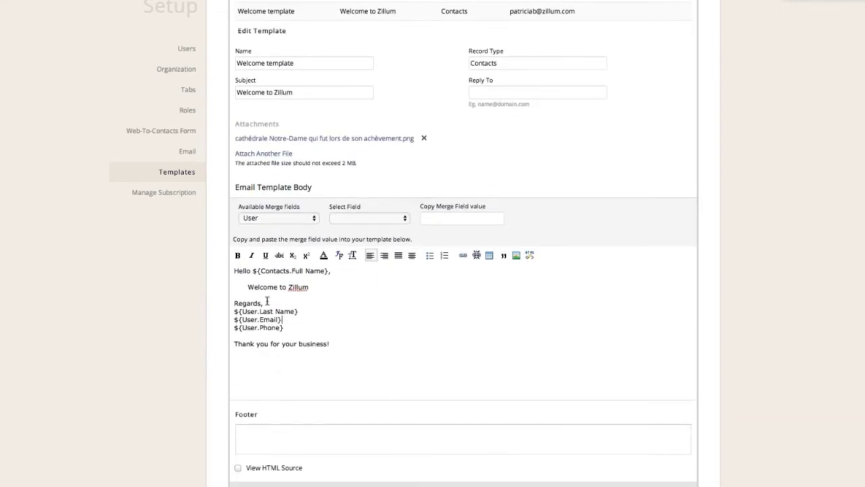
pyautogui.scroll(-3, 291, 338)
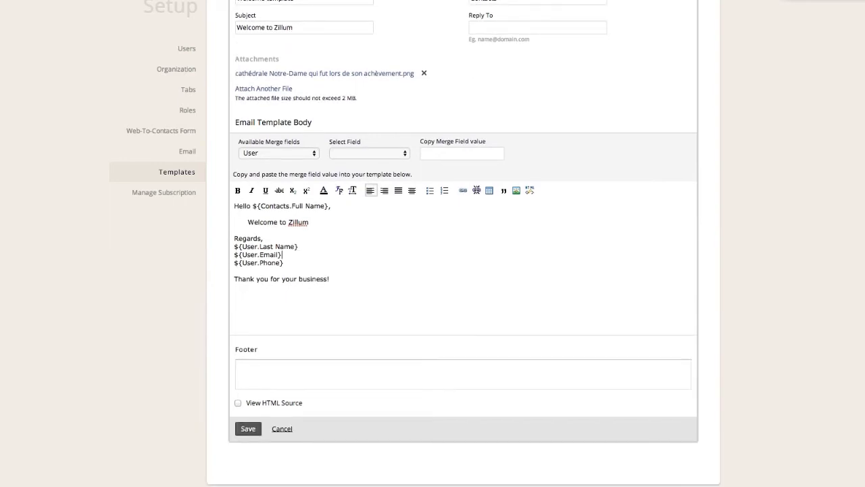
pyautogui.click(248, 429)
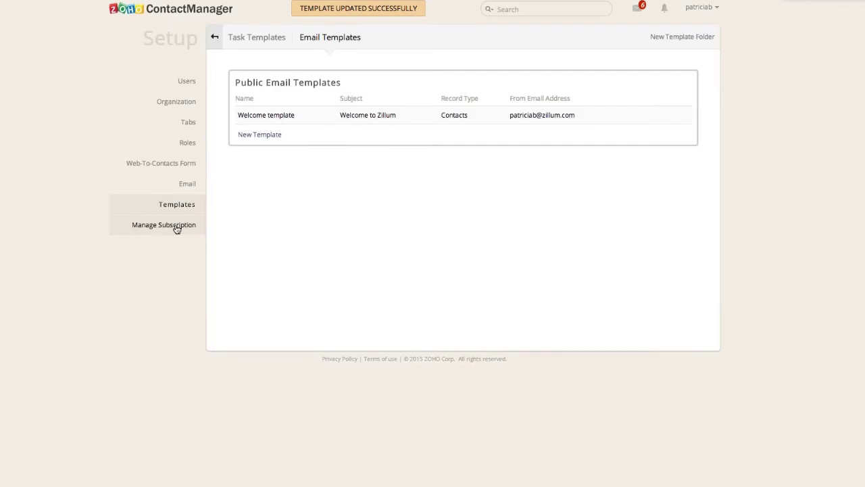
# Open the ContactManager FAQ page from the account options and look through the Companies & Contacts questions.
pyautogui.click(176, 226)
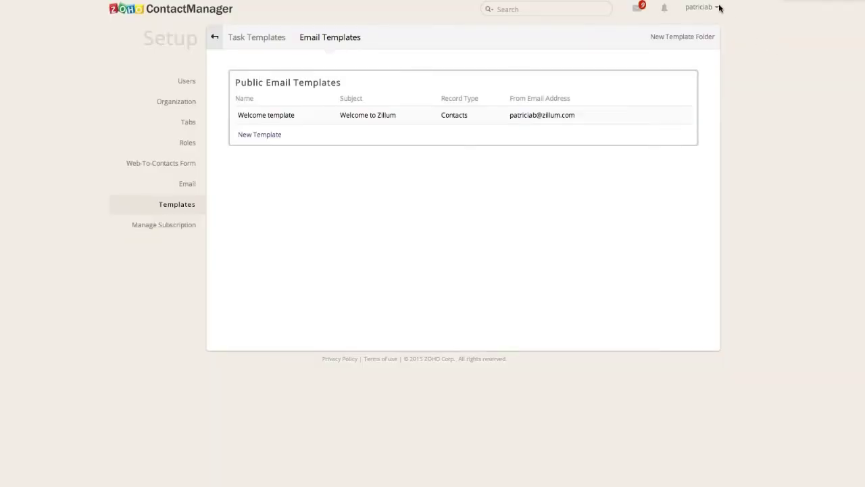
pyautogui.click(718, 8)
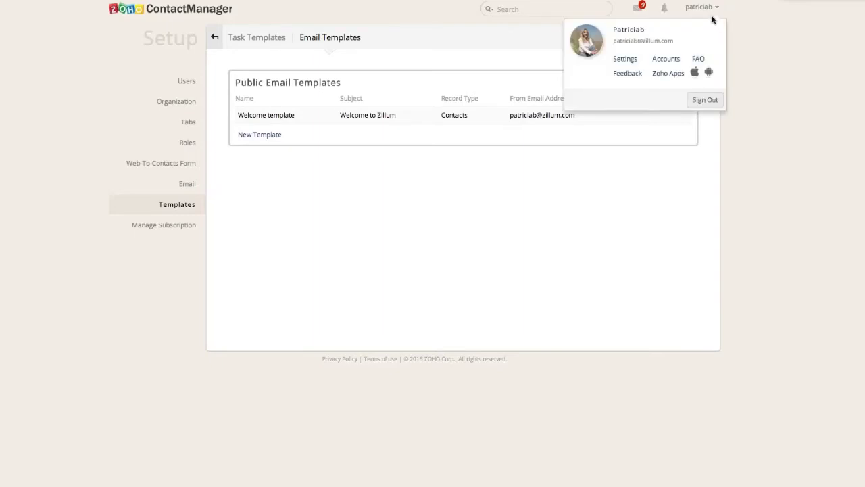
pyautogui.click(699, 59)
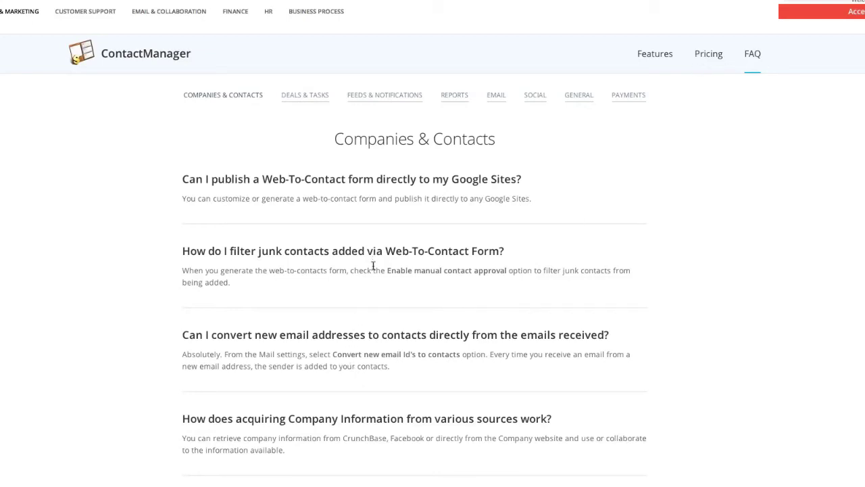
pyautogui.scroll(-2, 415, 229)
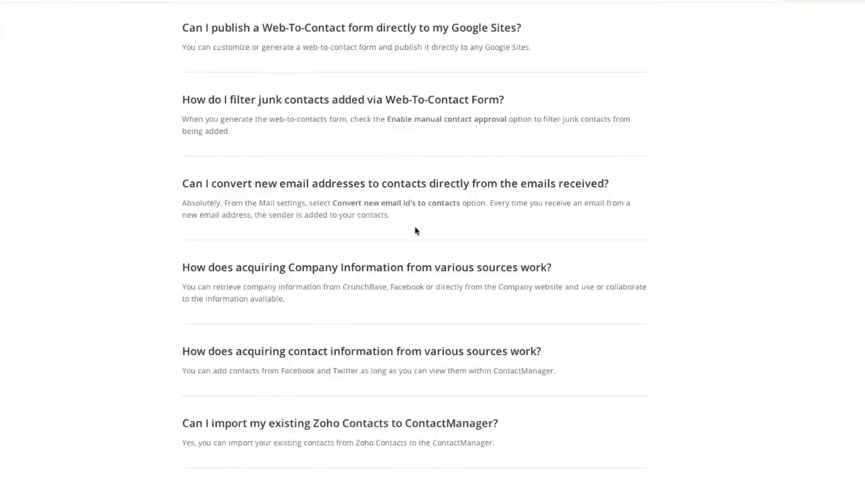
pyautogui.scroll(-8, 415, 230)
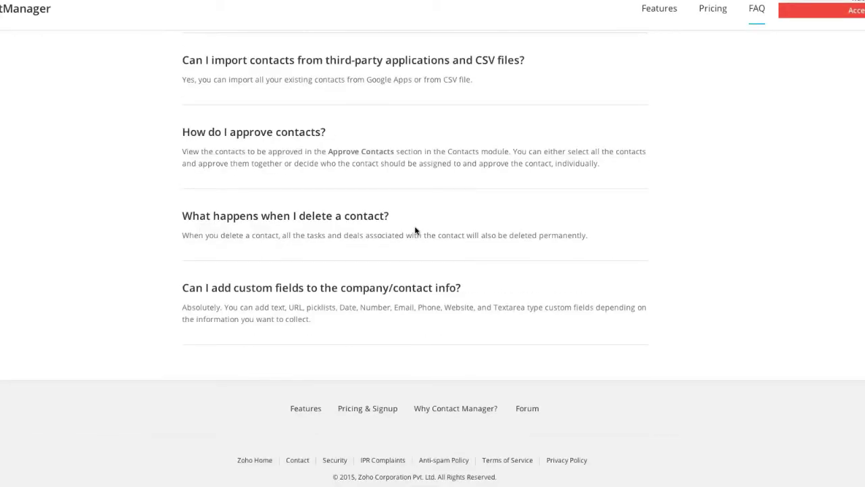
pyautogui.scroll(10, 416, 229)
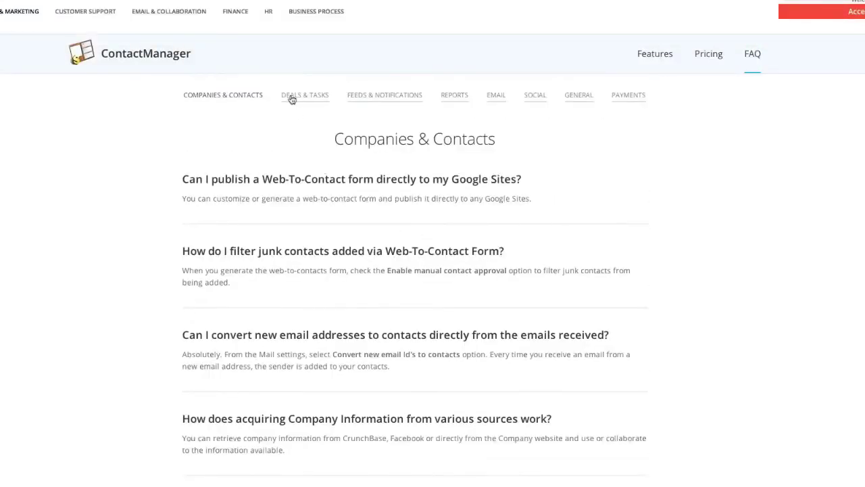
pyautogui.moveTo(88, 14)
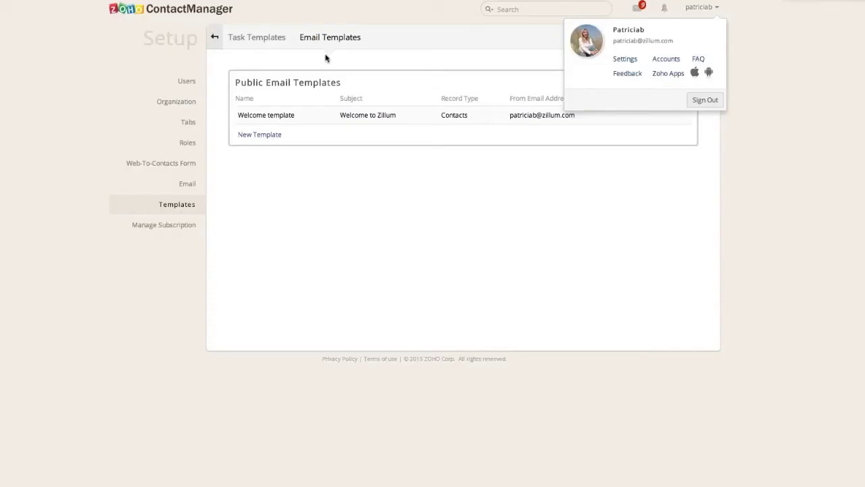
# Return to the home page, review the job card in the feeds, and show the Twitter posts in the Social section.
pyautogui.click(211, 38)
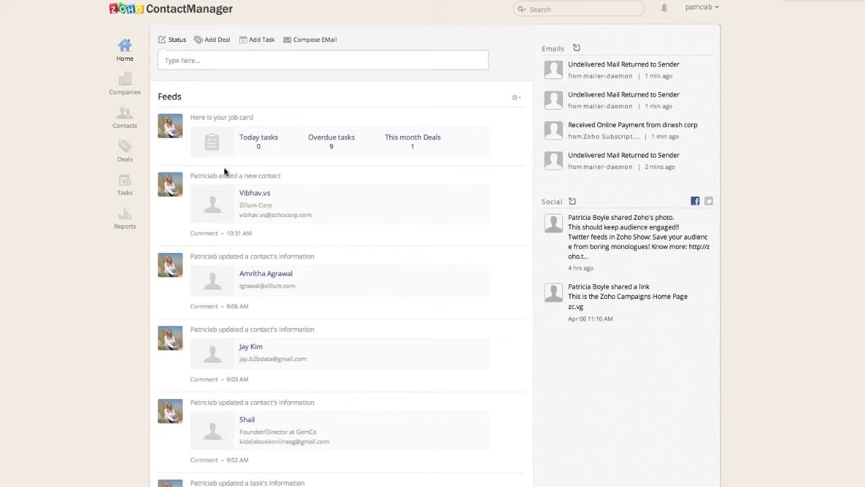
pyautogui.moveTo(265, 129); pyautogui.dragTo(397, 138)
pyautogui.click(377, 116)
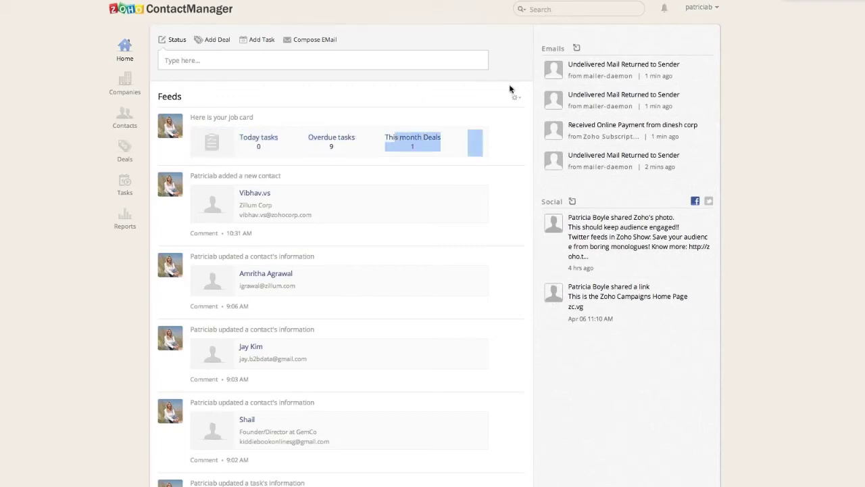
pyautogui.click(773, 92)
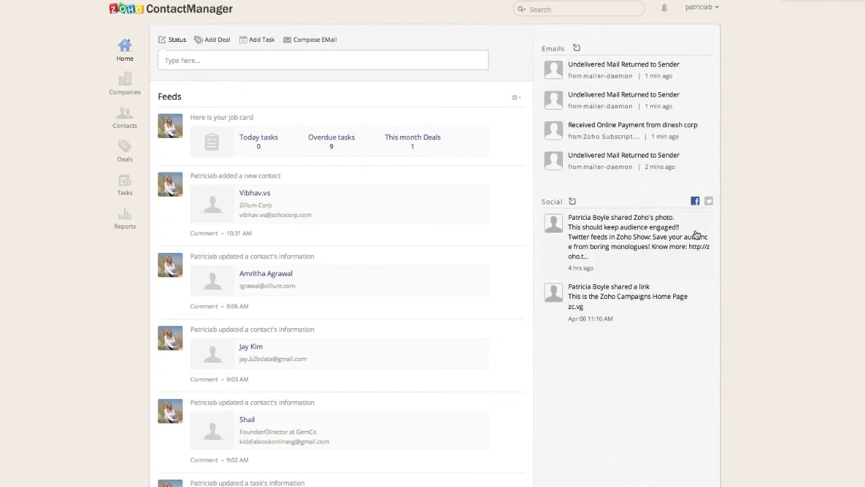
pyautogui.click(709, 201)
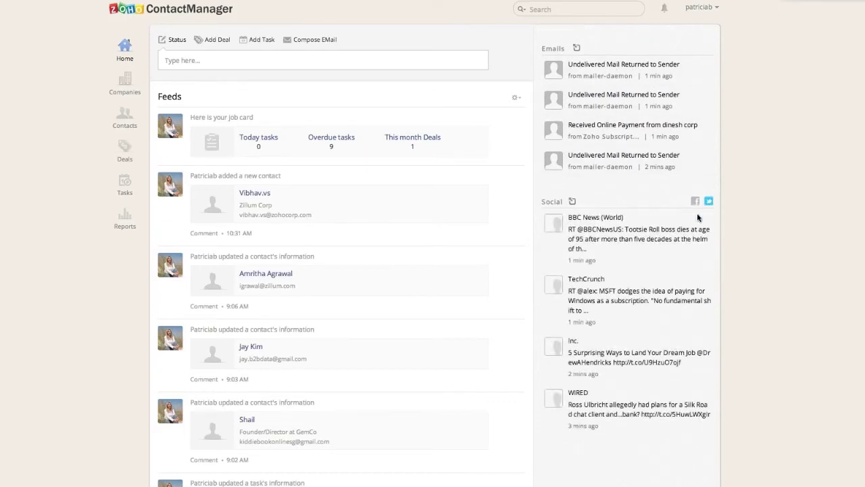
pyautogui.moveTo(663, 239)
# Share the status update "Hi Team, won't be in on Friday." in the home page feeds.
pyautogui.click(251, 60)
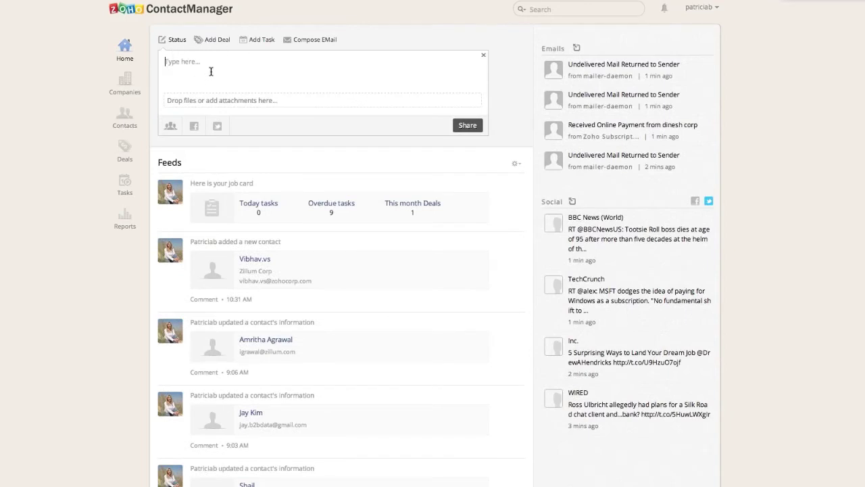
pyautogui.write('Hi')
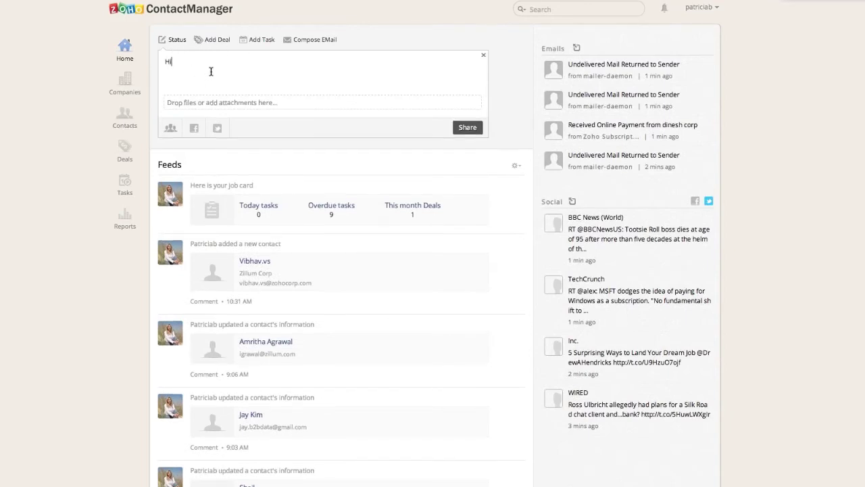
pyautogui.write(" Team, won't be in on Friday.")
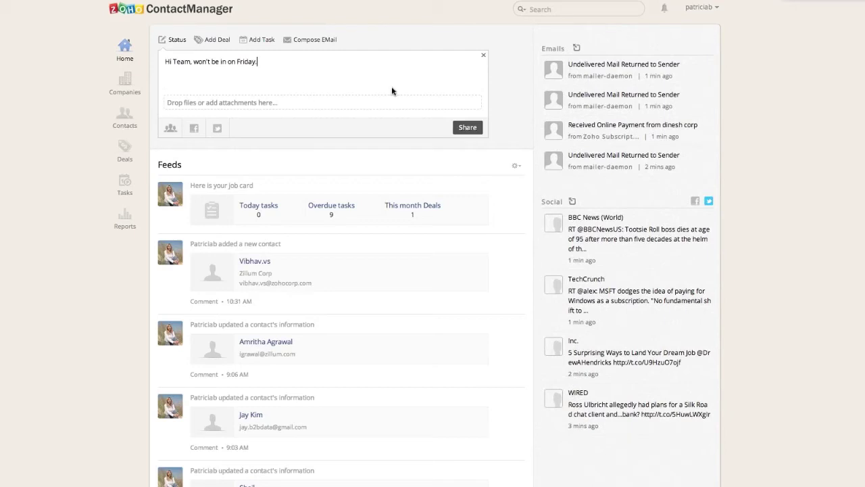
pyautogui.click(467, 128)
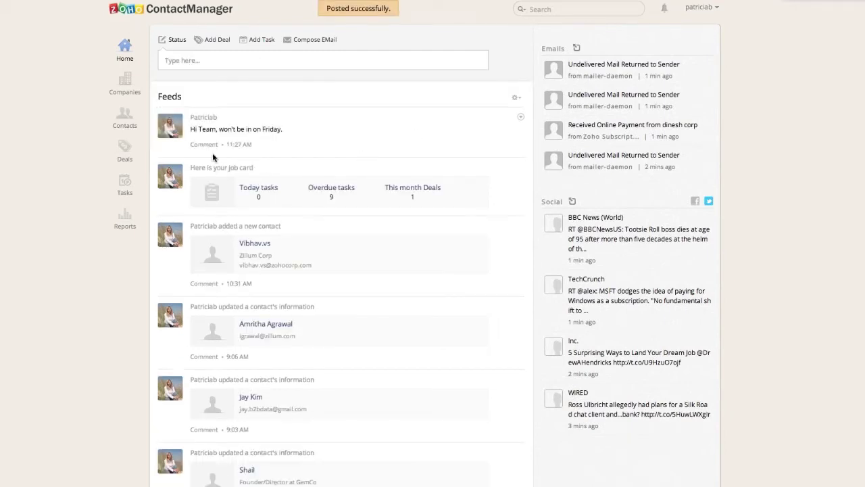
# Open the comment field under the new status post, and open the form for adding a task.
pyautogui.click(209, 146)
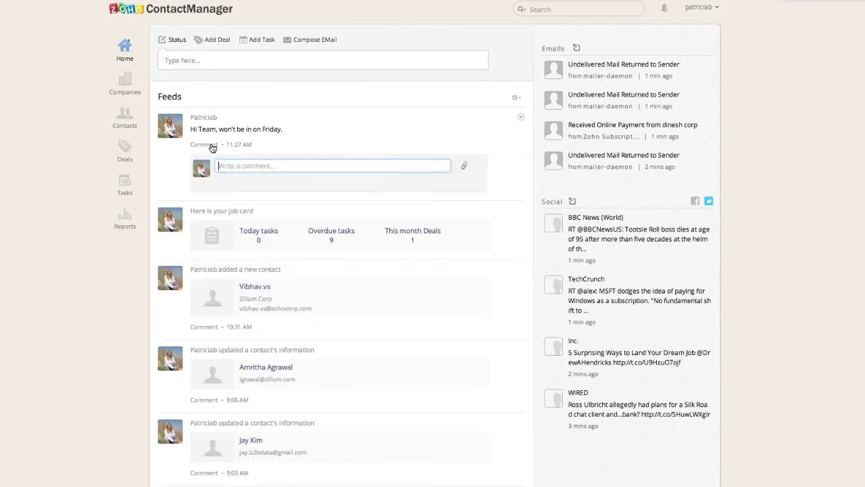
pyautogui.click(254, 102)
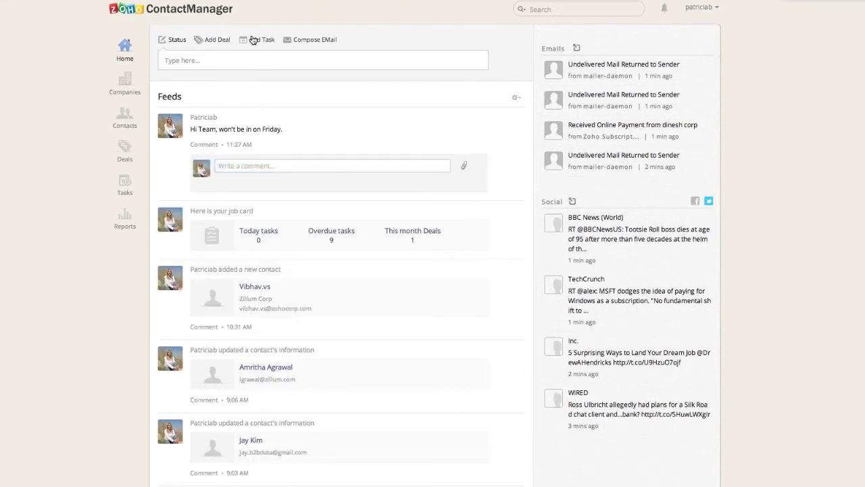
pyautogui.click(252, 39)
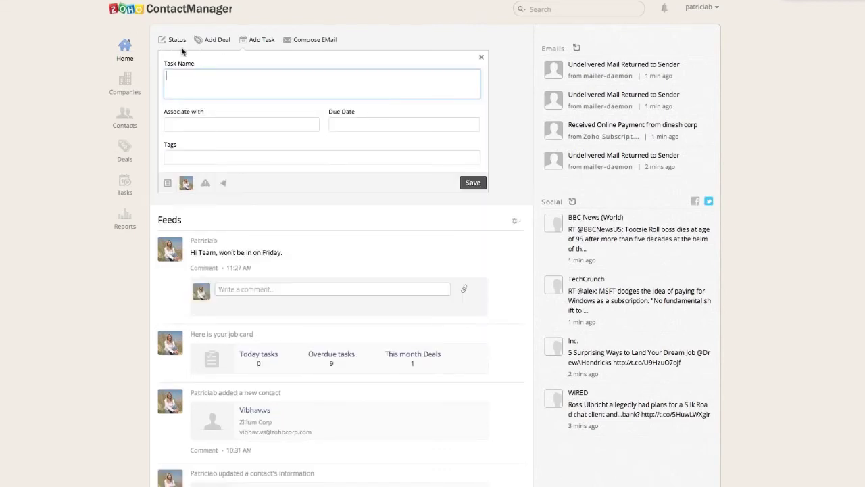
# Show the home page's form for adding a deal and its form for composing an email.
pyautogui.click(209, 39)
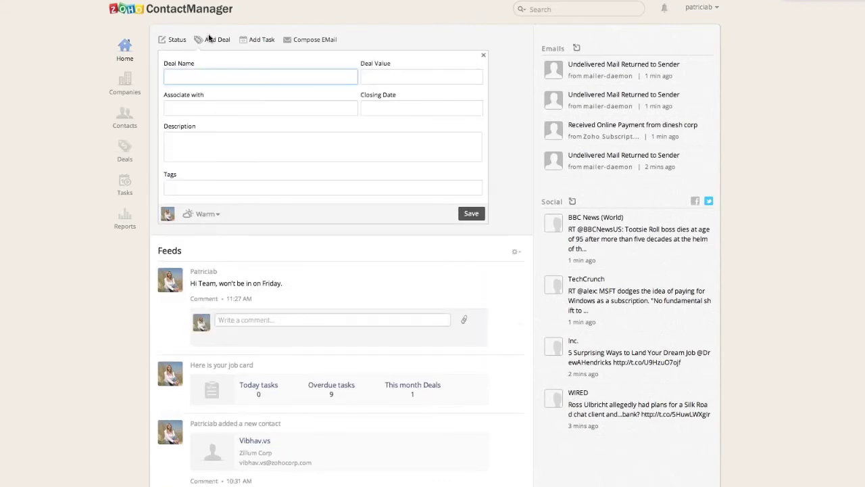
pyautogui.click(298, 40)
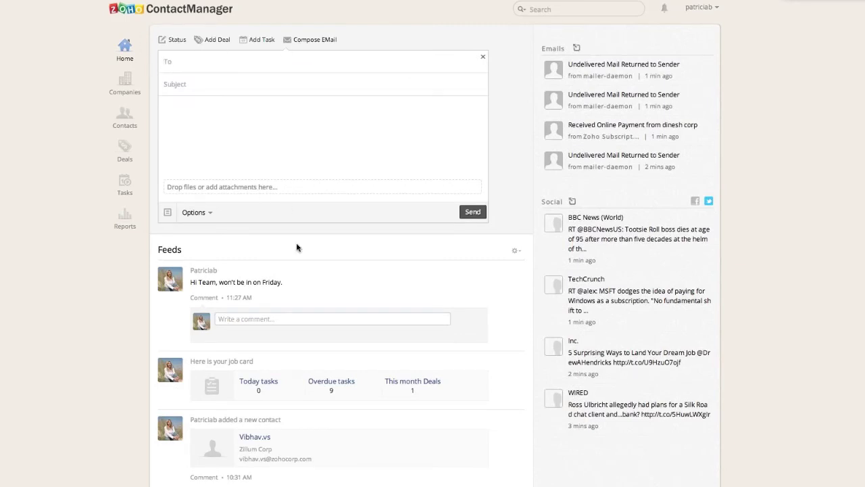
# Look through the Companies list and show the Recent Updates and Not Updated in 30 Days views.
pyautogui.click(113, 90)
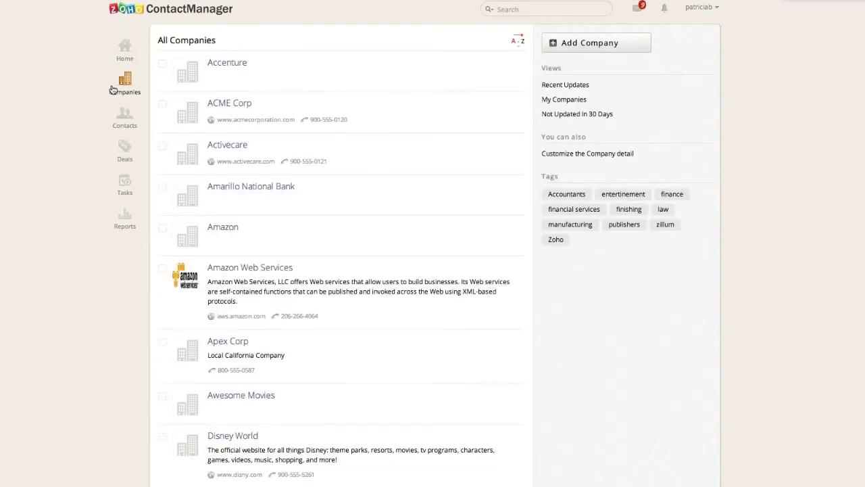
pyautogui.scroll(-5, 236, 195)
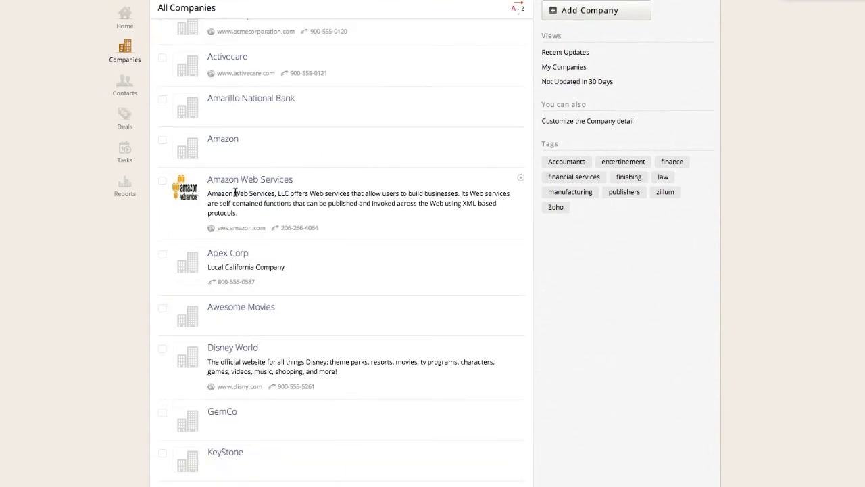
pyautogui.scroll(-3, 236, 195)
pyautogui.scroll(7, 235, 195)
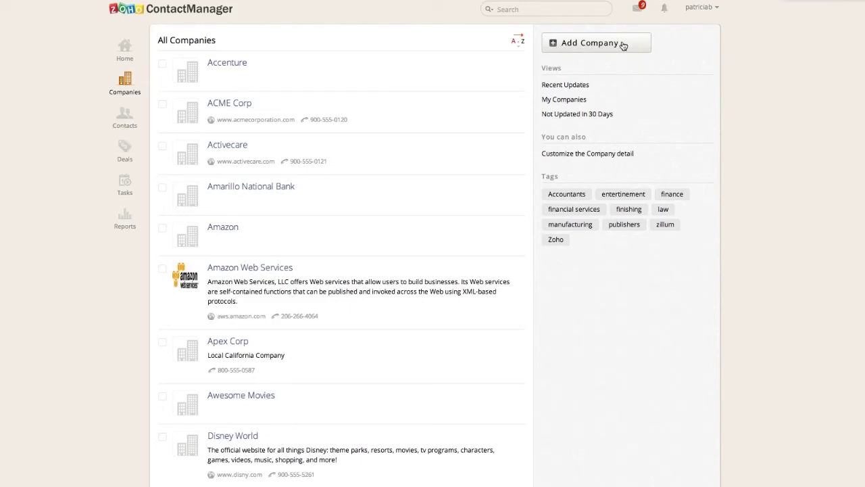
pyautogui.click(583, 86)
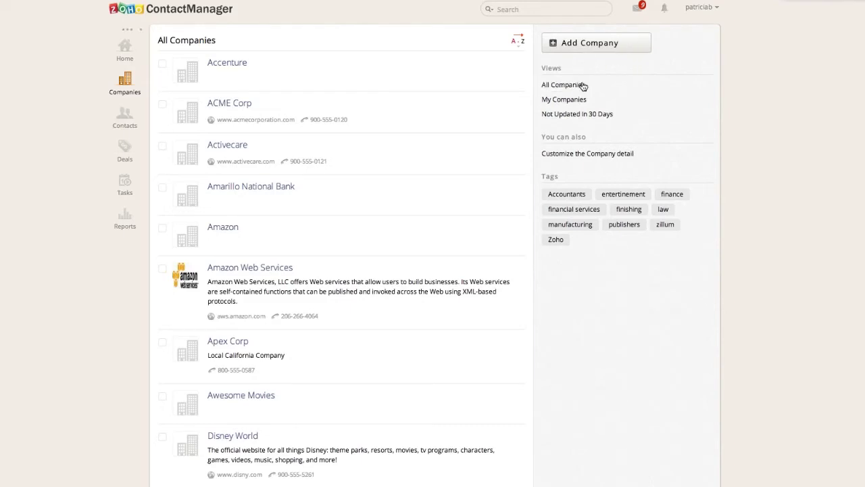
pyautogui.click(584, 115)
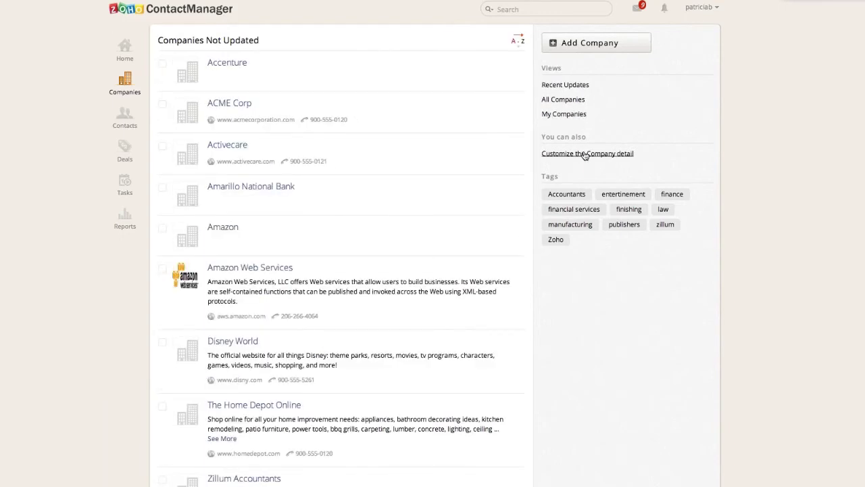
# Open the ACME Corp record and view its contacts, deals and tasks sections.
pyautogui.click(238, 110)
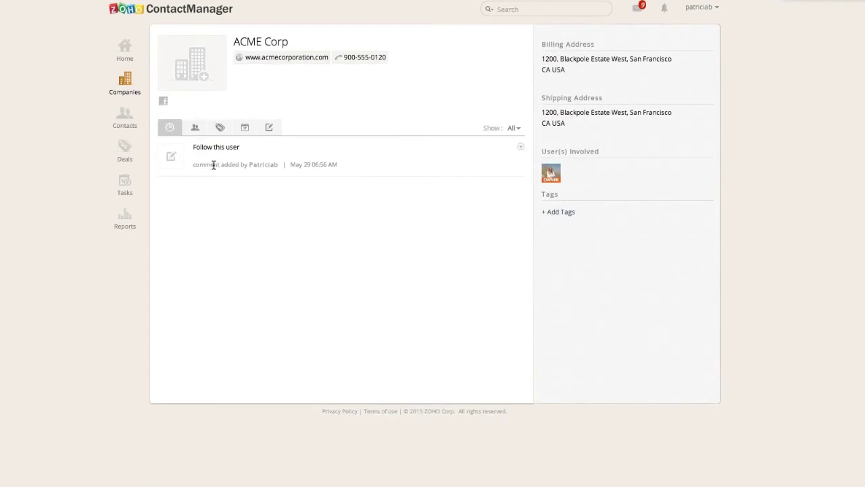
pyautogui.click(192, 129)
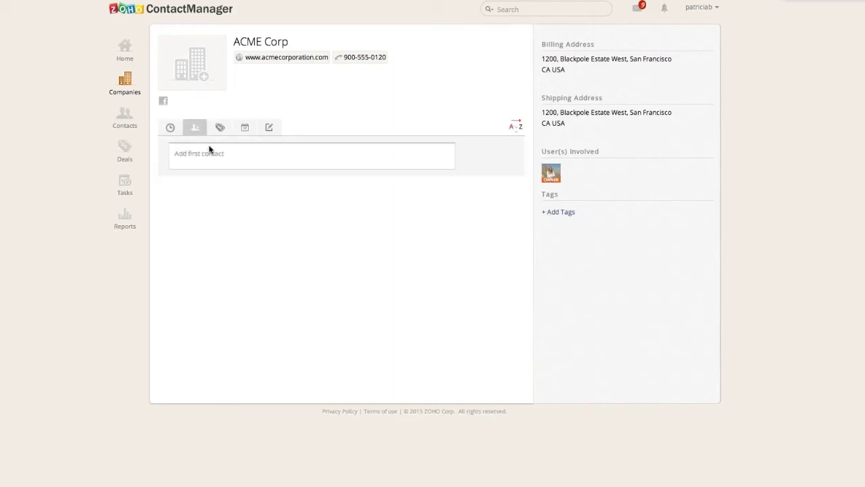
pyautogui.click(222, 129)
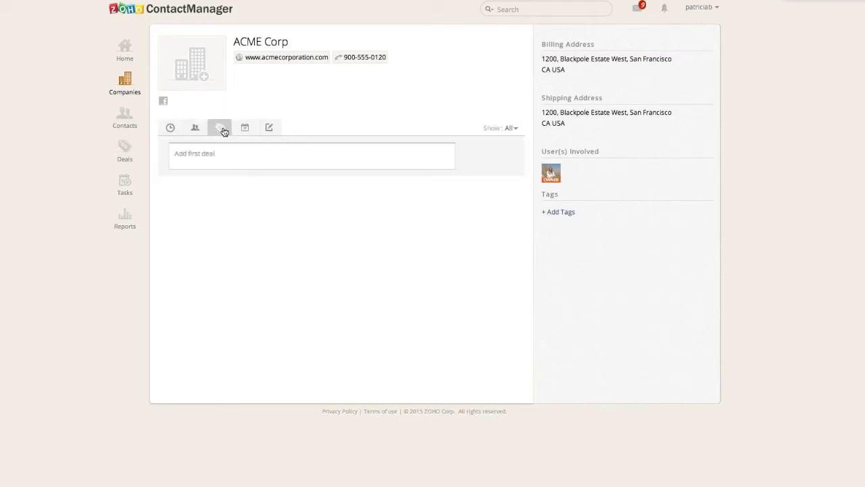
pyautogui.click(241, 132)
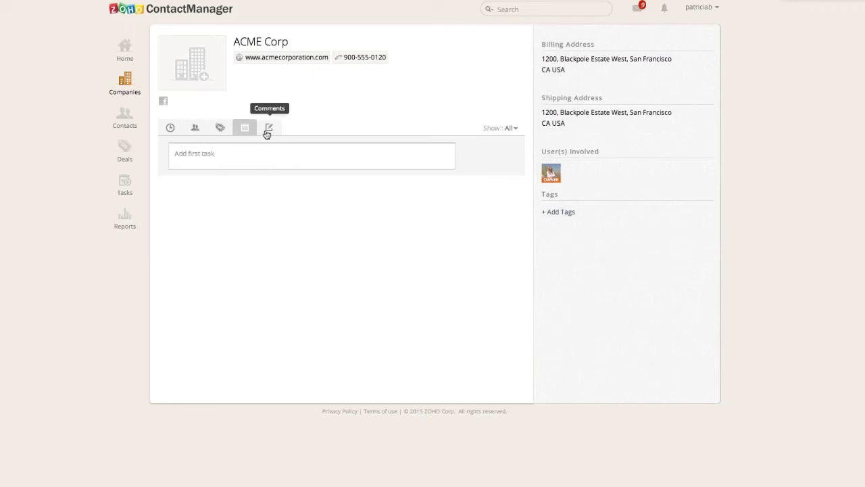
# Add the comment "Great potential client." to ACME Corp and return to its activity history.
pyautogui.click(267, 133)
pyautogui.click(263, 164)
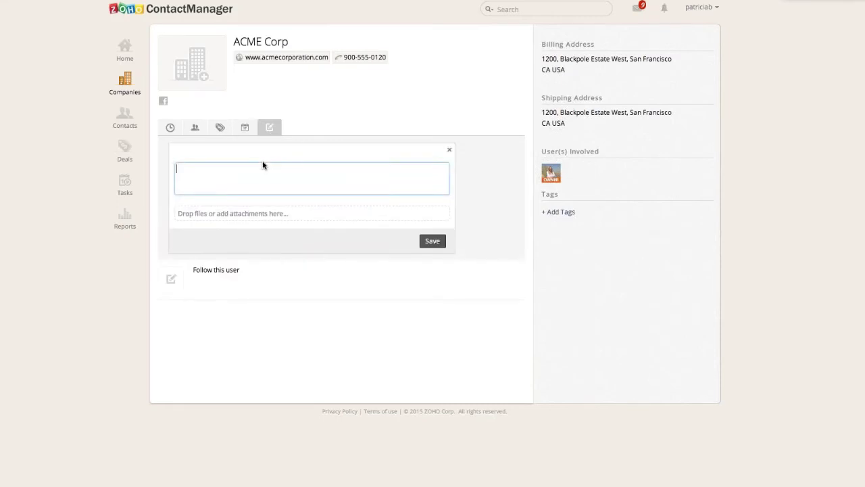
pyautogui.write('Great potential client.')
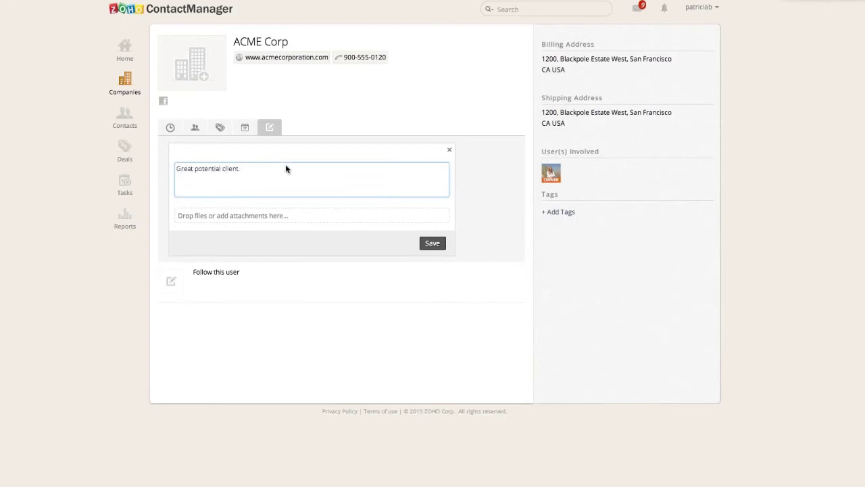
pyautogui.click(438, 248)
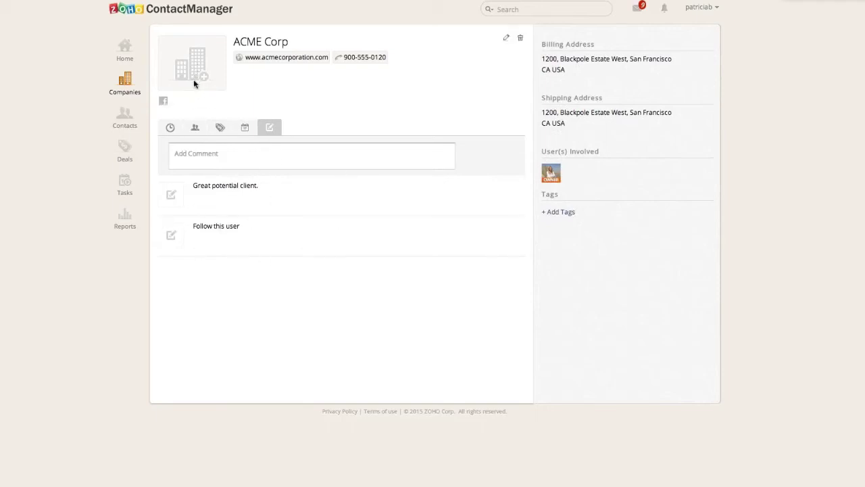
pyautogui.click(172, 127)
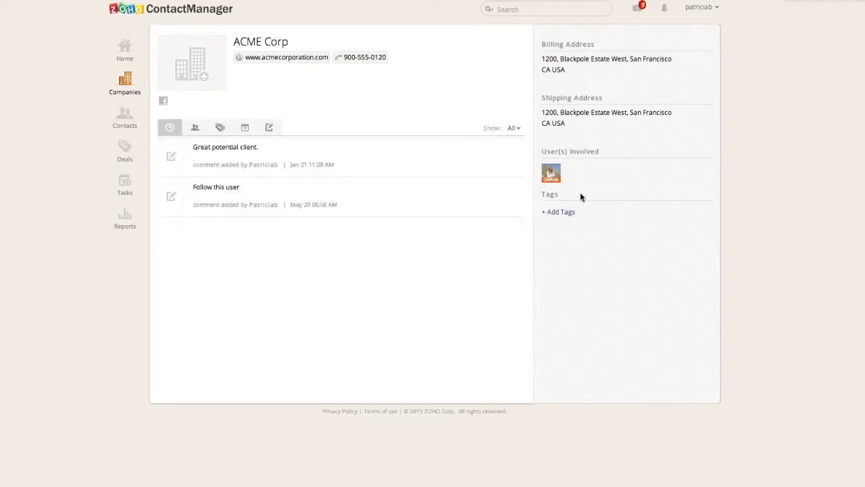
# Tag ACME Corp with "Anvil Fabrication" and change its owner to the first user offered.
pyautogui.click(559, 213)
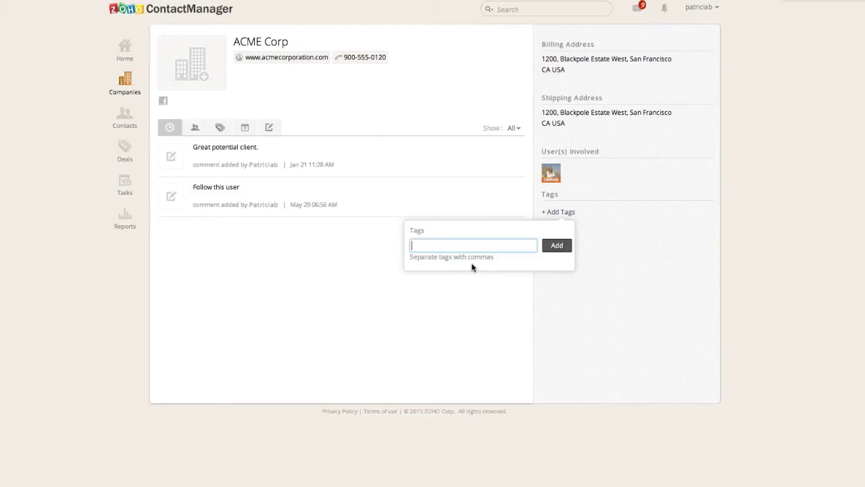
pyautogui.write('Anvil Fabrication')
pyautogui.click(558, 247)
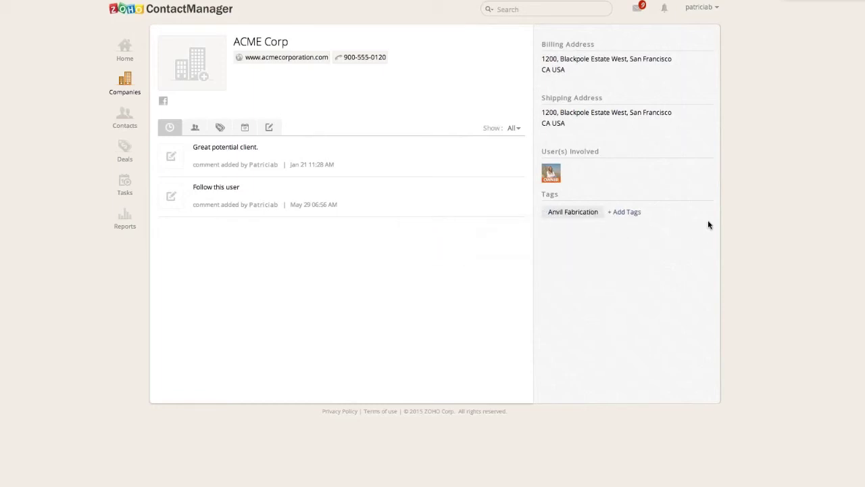
pyautogui.click(551, 173)
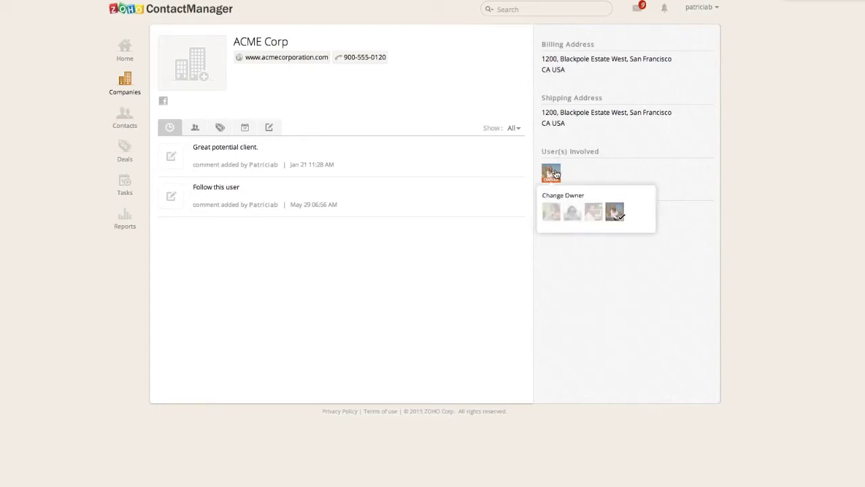
pyautogui.click(559, 213)
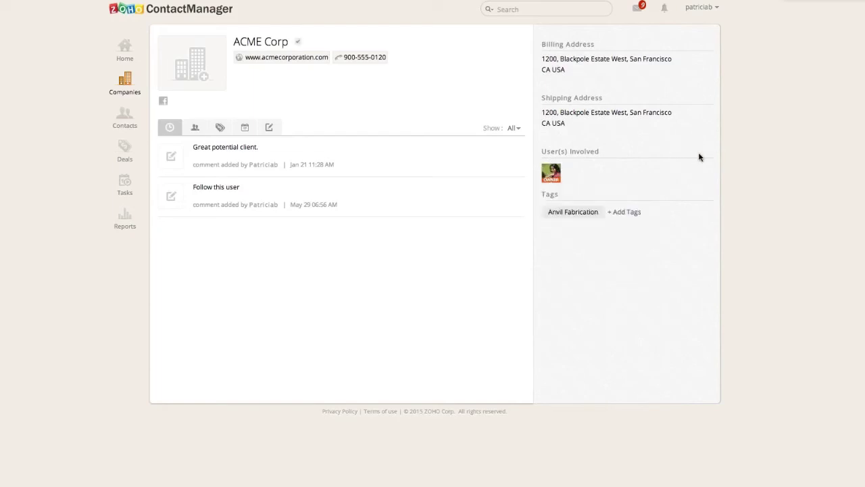
# Open the form for adding a custom company field, view the available field types, and close it without saving.
pyautogui.click(119, 90)
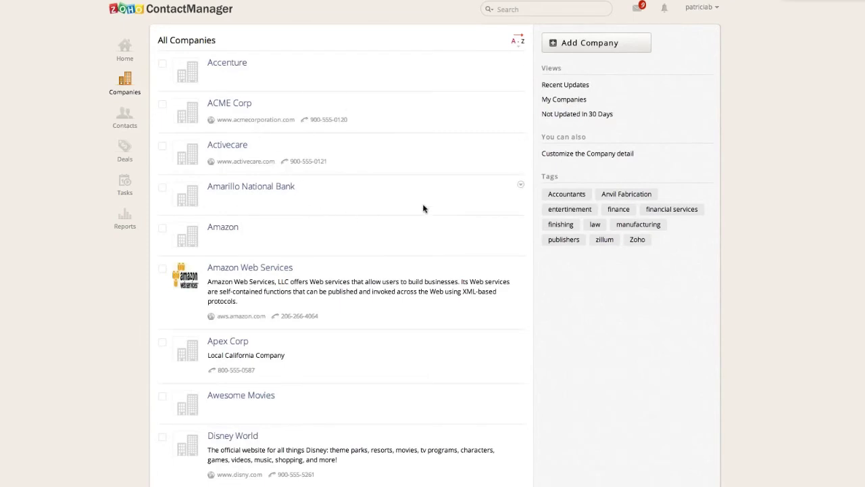
pyautogui.click(578, 155)
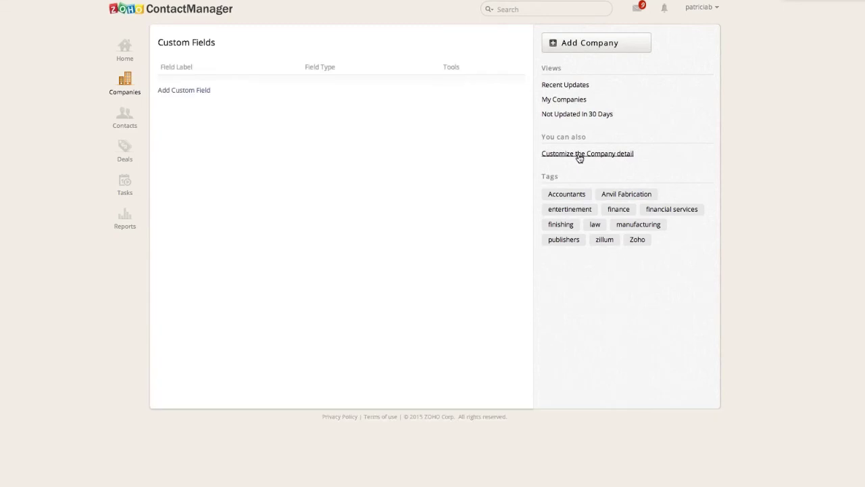
pyautogui.click(180, 94)
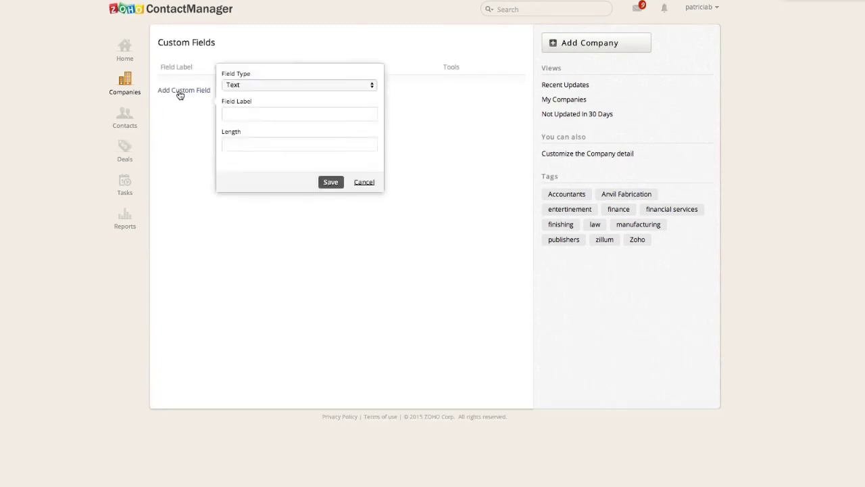
pyautogui.click(293, 88)
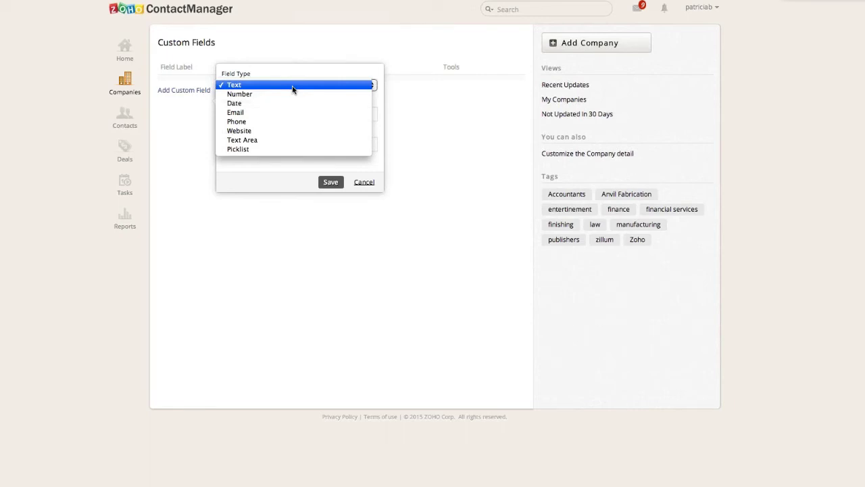
pyautogui.click(275, 172)
pyautogui.click(261, 114)
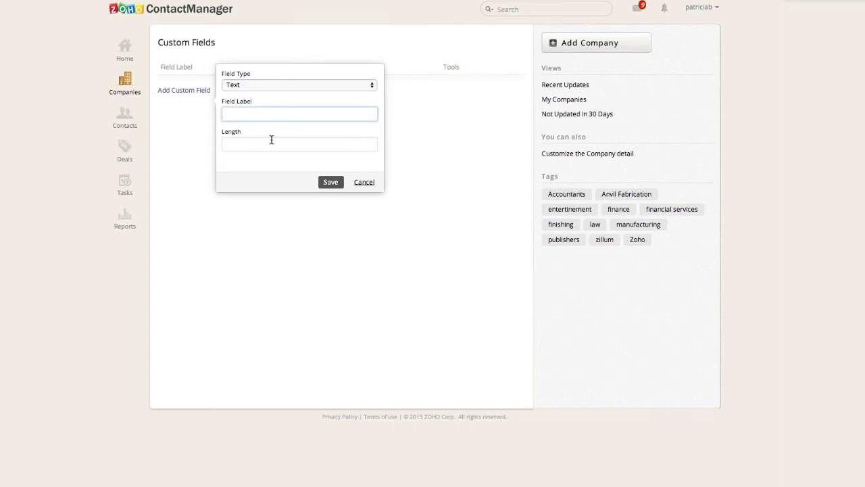
pyautogui.click(363, 182)
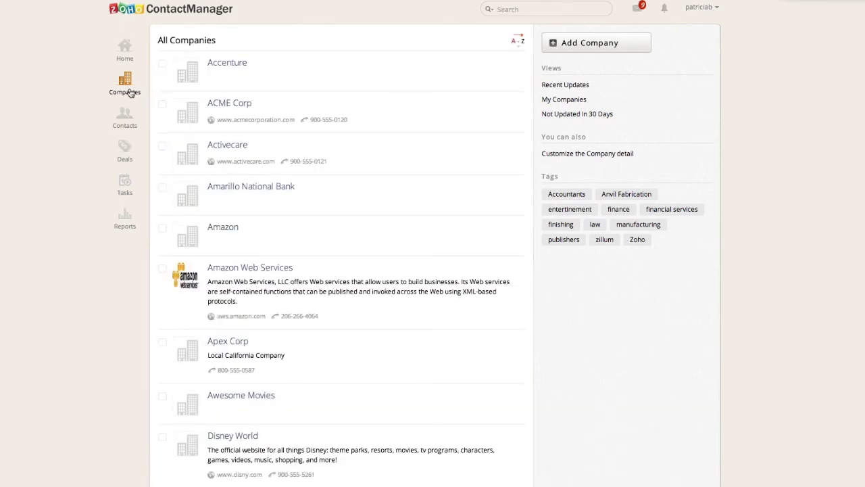
pyautogui.click(598, 48)
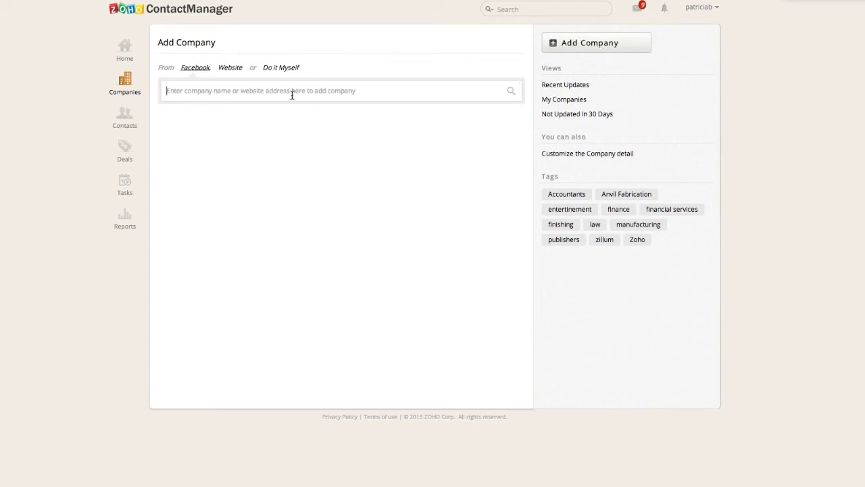
pyautogui.click(237, 70)
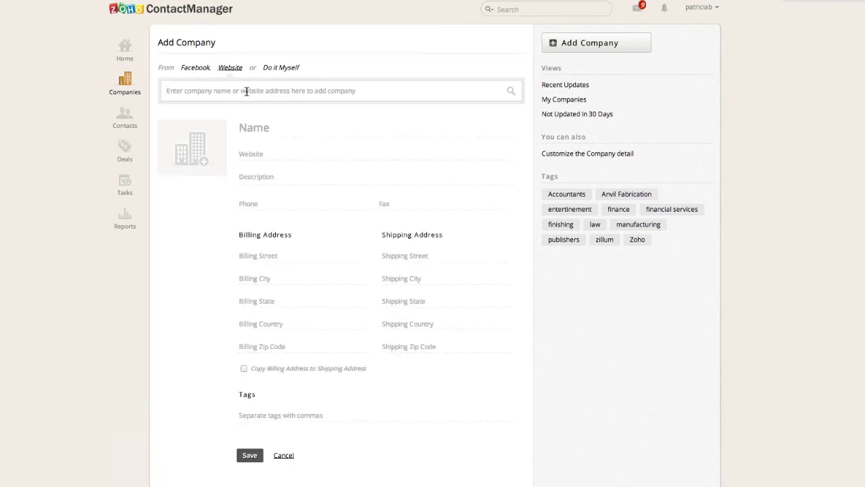
pyautogui.write('www.amazon.com')
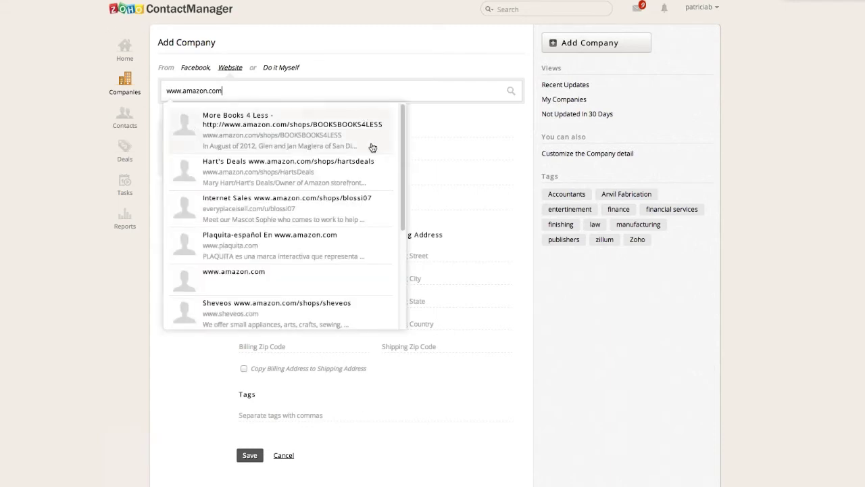
pyautogui.scroll(-4, 318, 206)
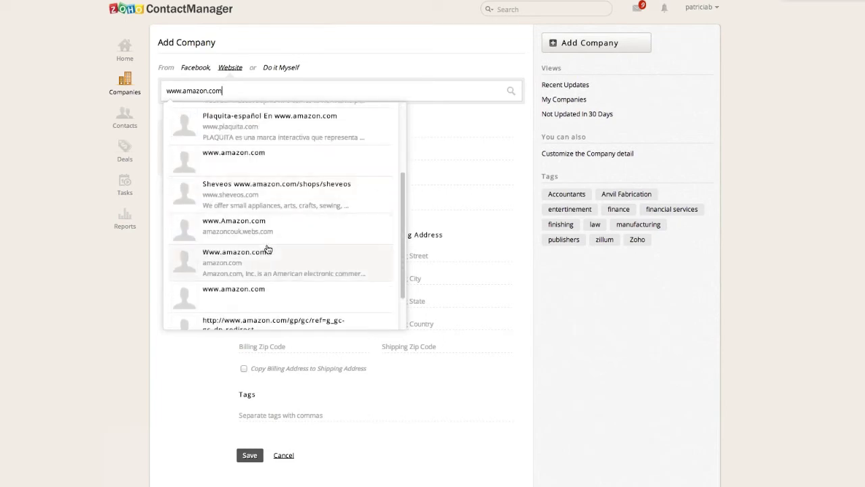
pyautogui.scroll(5, 261, 174)
pyautogui.click(282, 69)
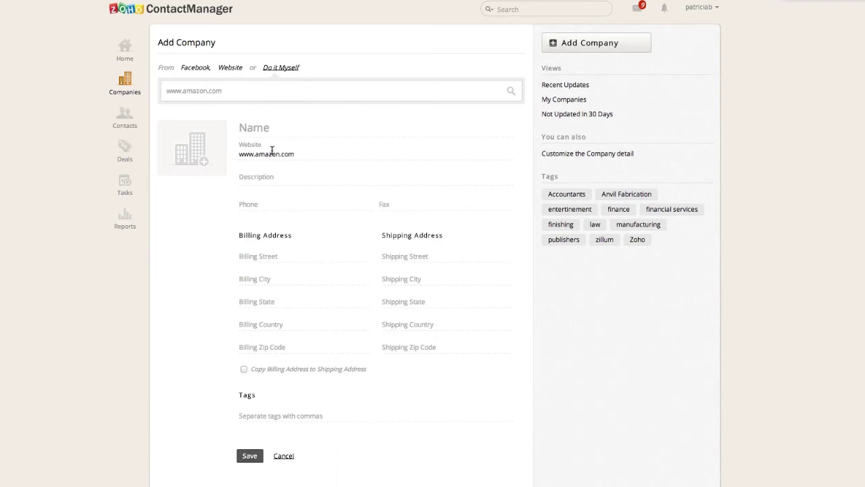
pyautogui.click(325, 149)
pyautogui.click(303, 119)
pyautogui.click(304, 174)
pyautogui.scroll(-1, 315, 186)
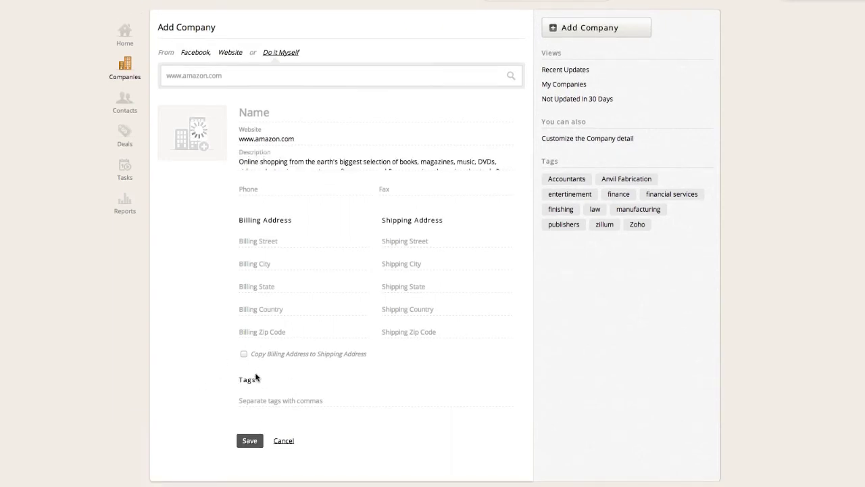
pyautogui.moveTo(622, 137)
pyautogui.mouseDown()
pyautogui.moveTo(591, 141)
pyautogui.moveTo(637, 141)
pyautogui.mouseUp()
pyautogui.click(637, 142)
pyautogui.scroll(1, 684, 325)
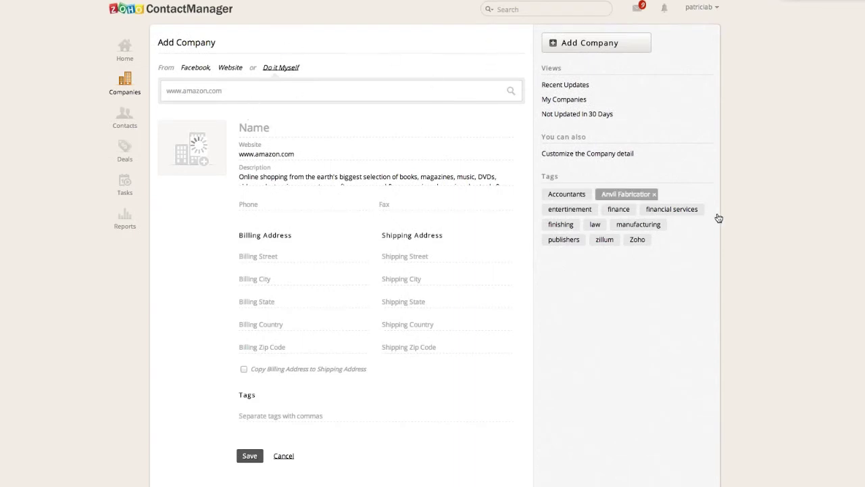
# Go to Contacts and open the page for importing contacts from a CSV/XLS file.
pyautogui.click(125, 119)
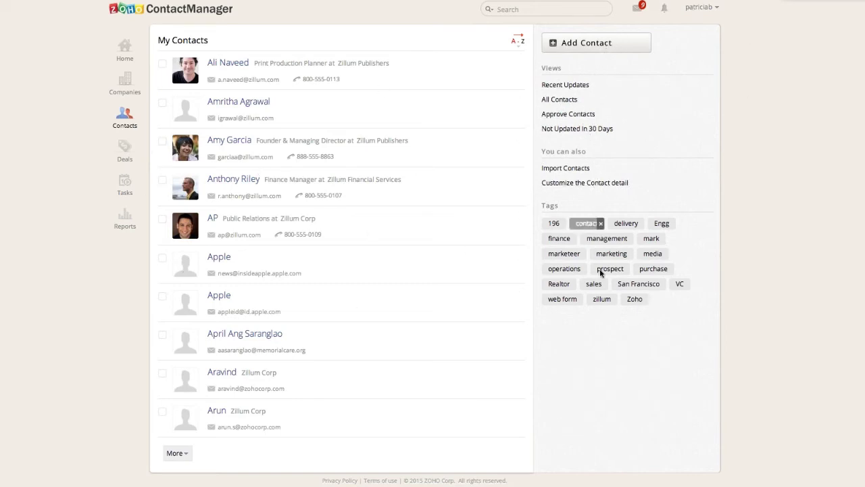
pyautogui.click(578, 168)
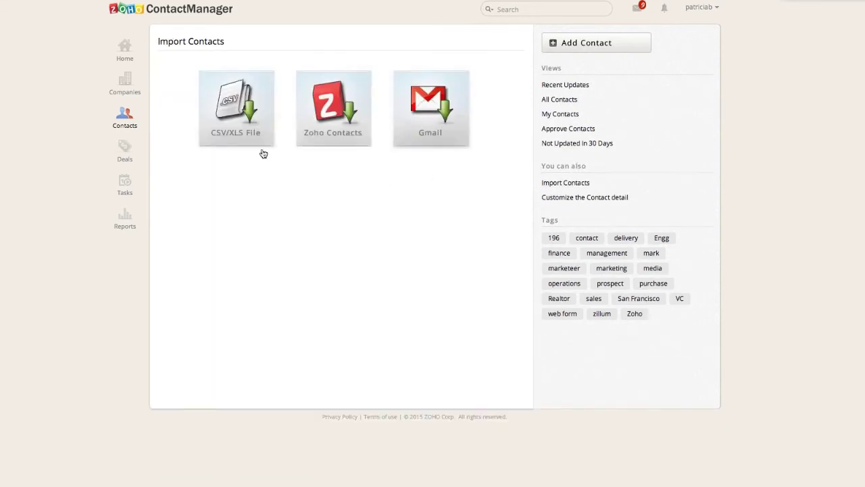
pyautogui.click(264, 126)
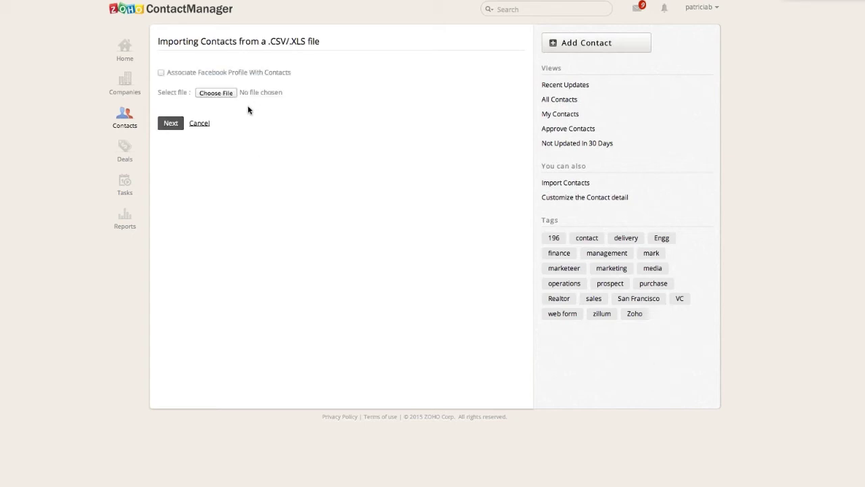
# Leave the CSV/XLS import, look through the contacts available for import from Zoho Contacts, and cancel without selecting any.
pyautogui.click(199, 123)
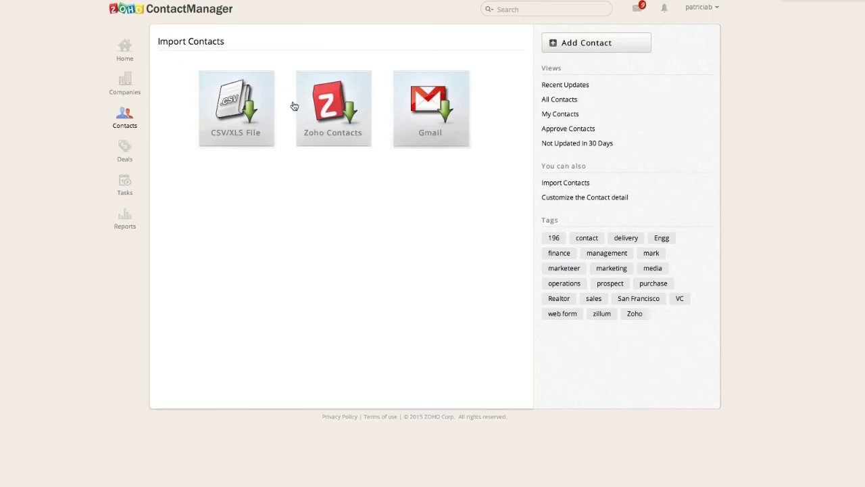
pyautogui.click(355, 101)
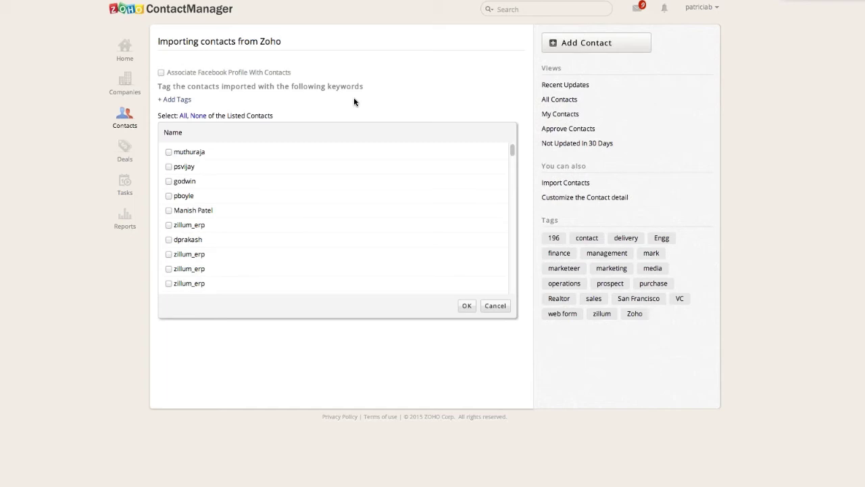
pyautogui.scroll(-10, 351, 176)
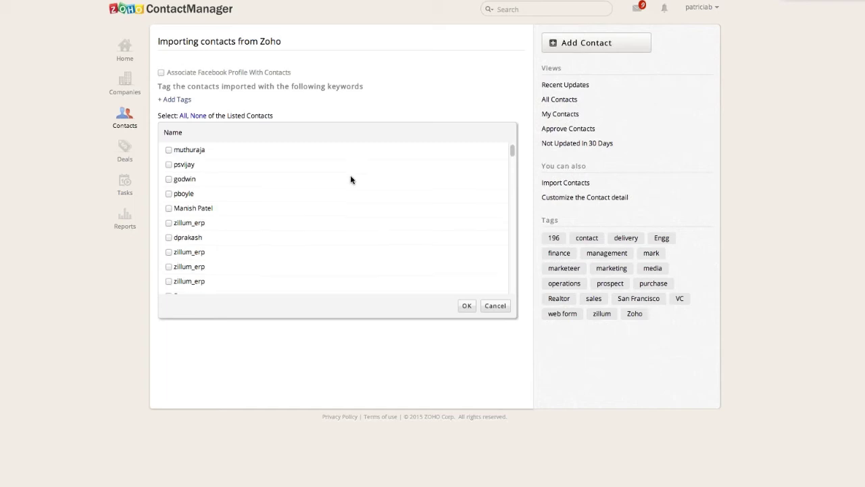
pyautogui.scroll(-2, 352, 177)
pyautogui.scroll(15, 352, 177)
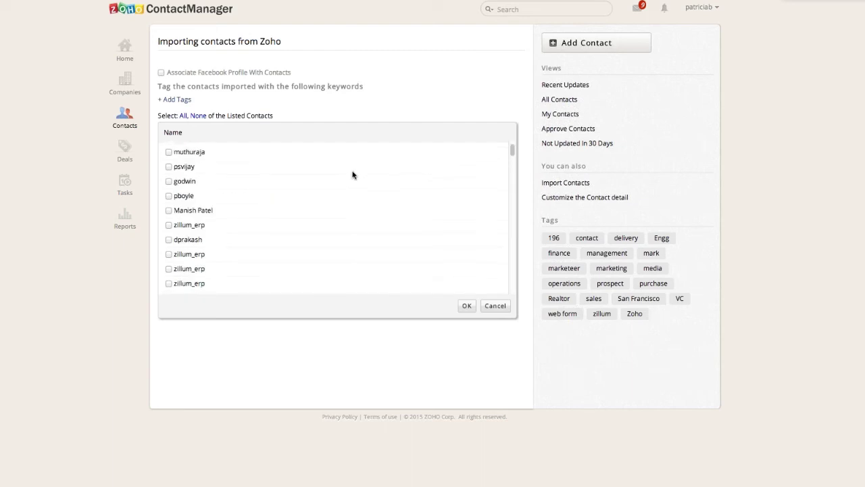
pyautogui.click(494, 305)
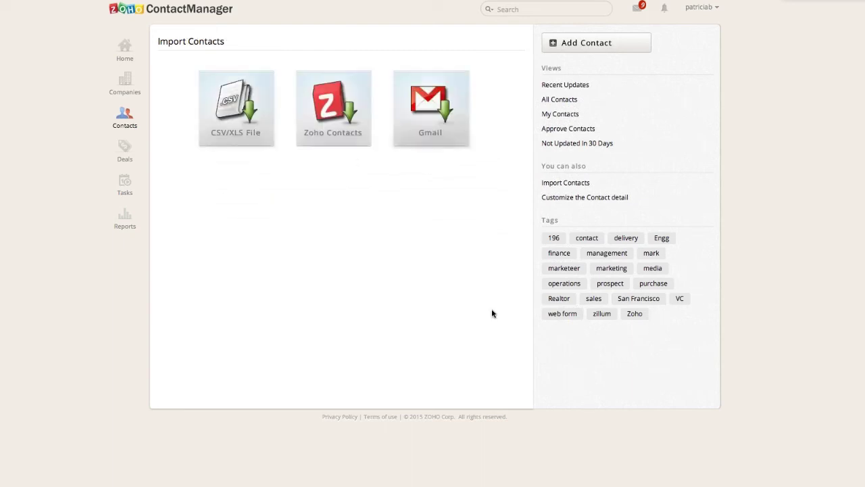
# View the Gmail import page and the contact import options, ending on the My Contacts list.
pyautogui.click(446, 103)
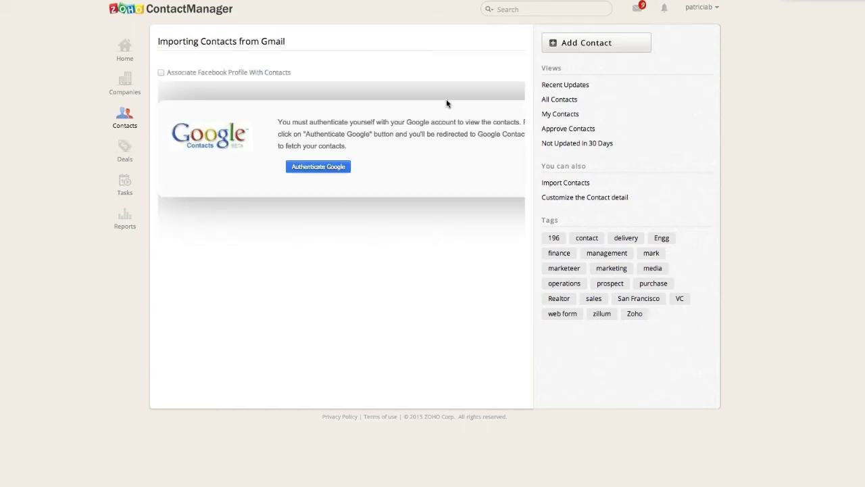
pyautogui.click(113, 126)
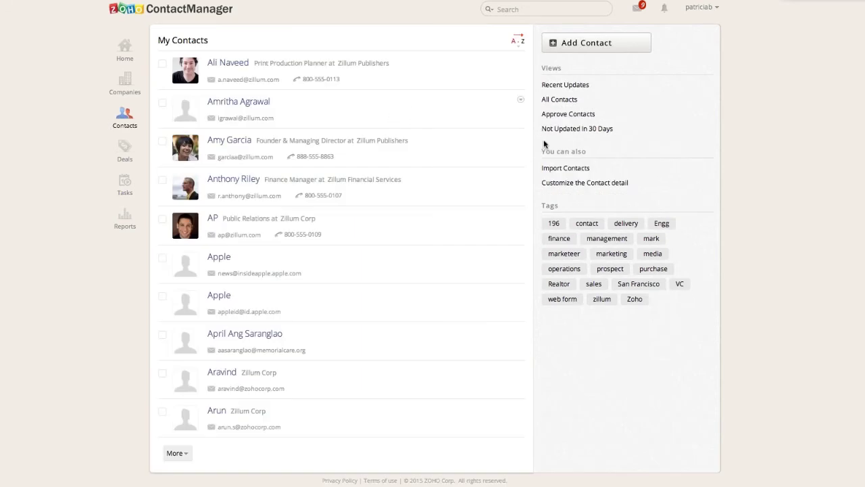
pyautogui.click(586, 169)
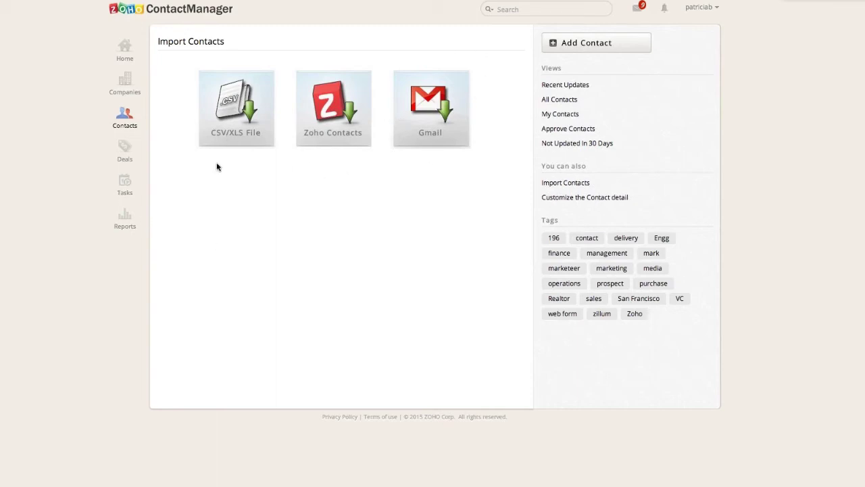
pyautogui.click(125, 125)
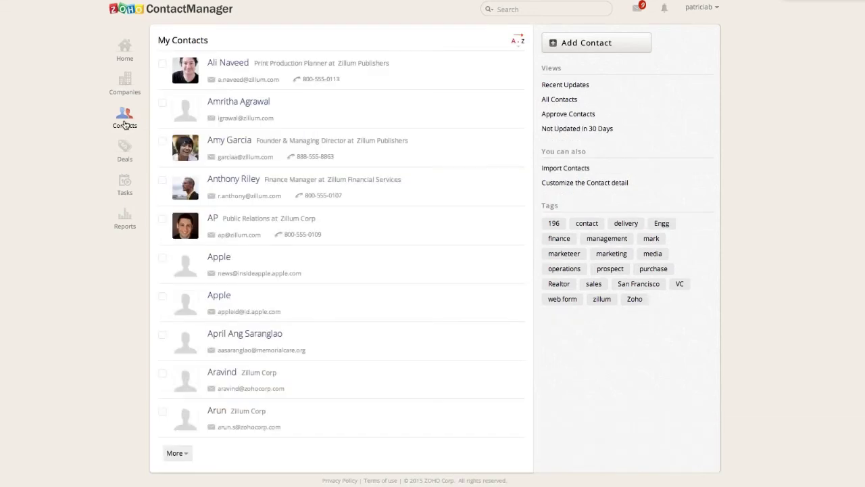
# Open the Zillum Financial Services Finance Manager's contact and start a deal named February Widget Purchase with a value of 1000000.
pyautogui.click(239, 180)
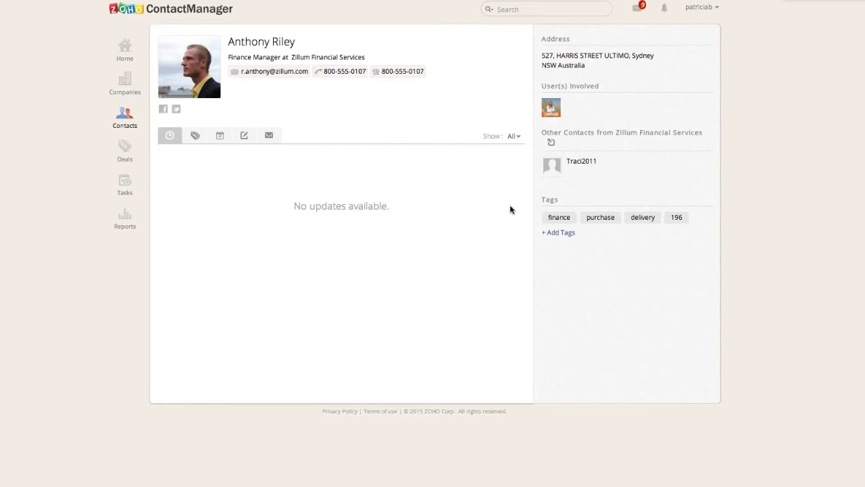
pyautogui.click(189, 134)
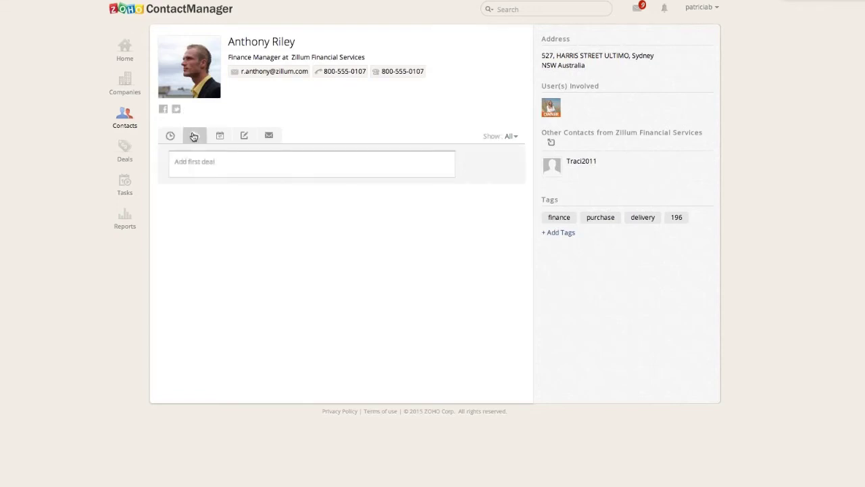
pyautogui.click(207, 162)
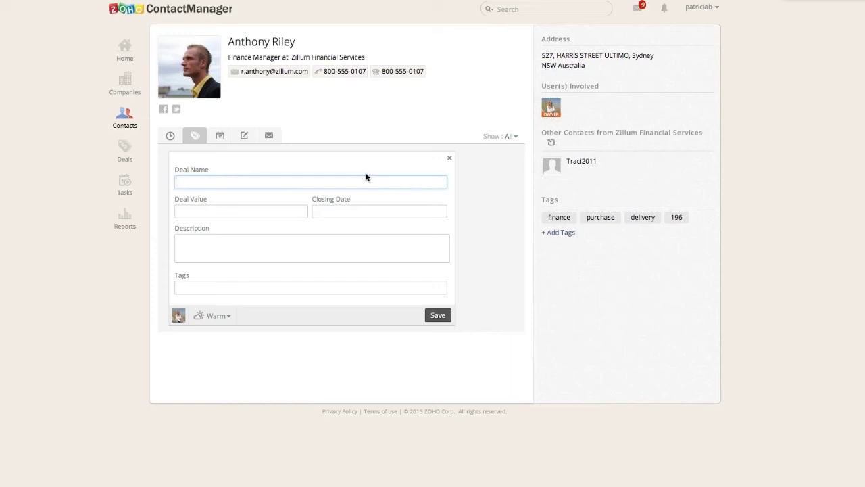
pyautogui.write('February Widget Purchase')
pyautogui.press('Tab')
pyautogui.write('1000000')
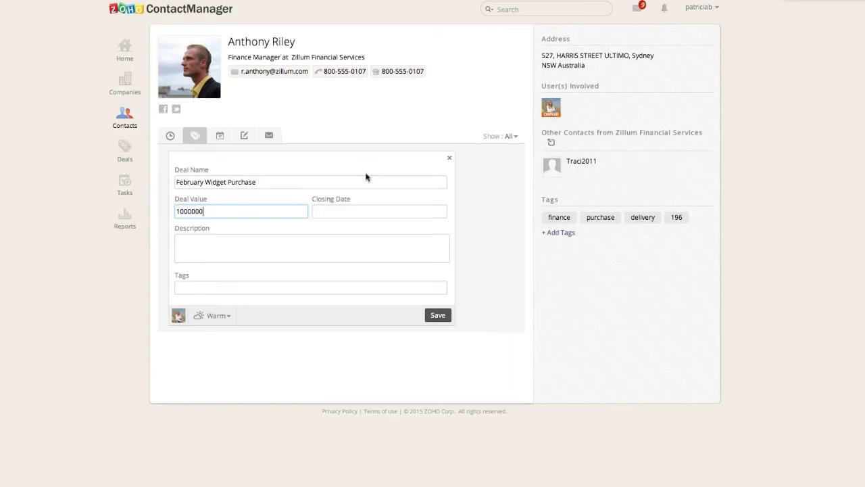
# Set the deal's closing date to 02/02/2015, its description to "Buying Widgets" and its tag to "widget".
pyautogui.press('Tab')
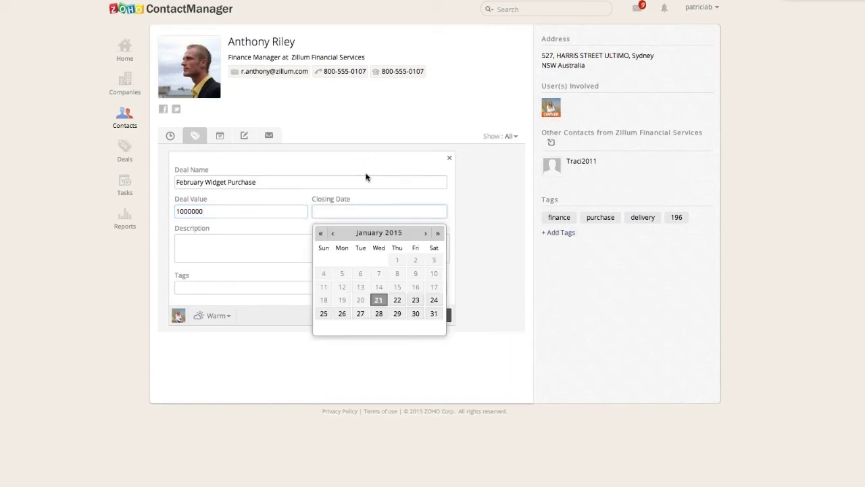
pyautogui.click(425, 233)
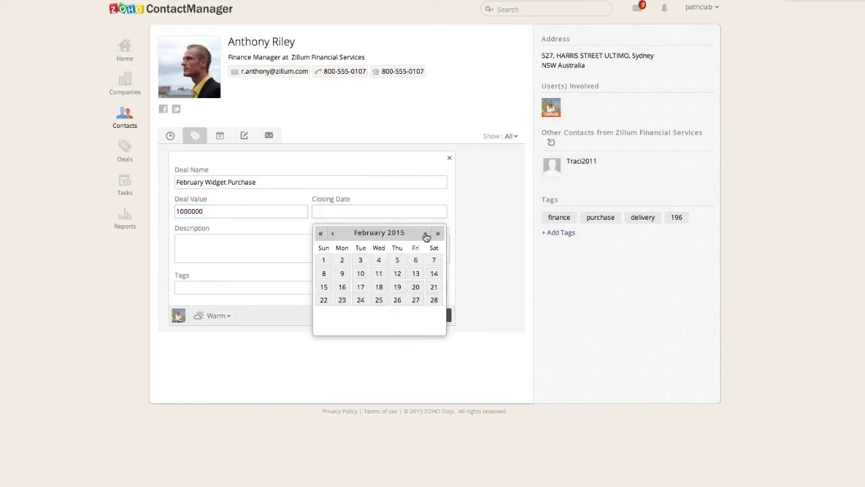
pyautogui.click(343, 260)
pyautogui.click(308, 257)
pyautogui.write('Buyi')
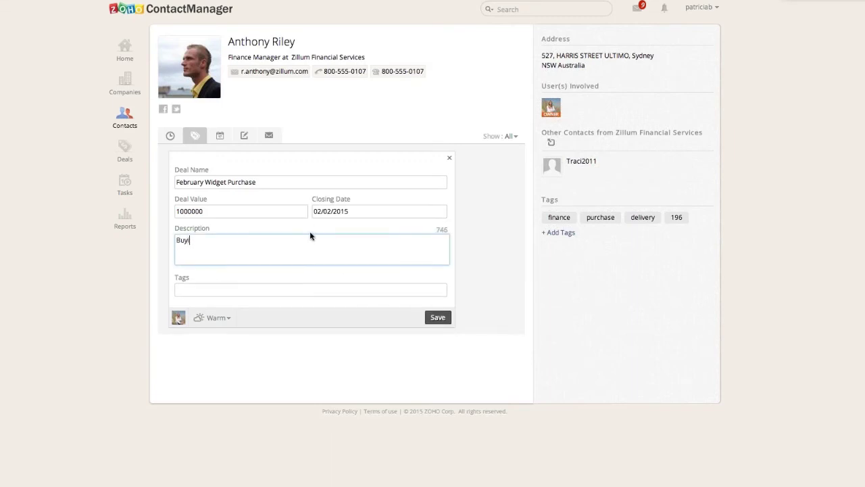
pyautogui.write('ng Widgets')
pyautogui.press('Tab')
pyautogui.write('widget')
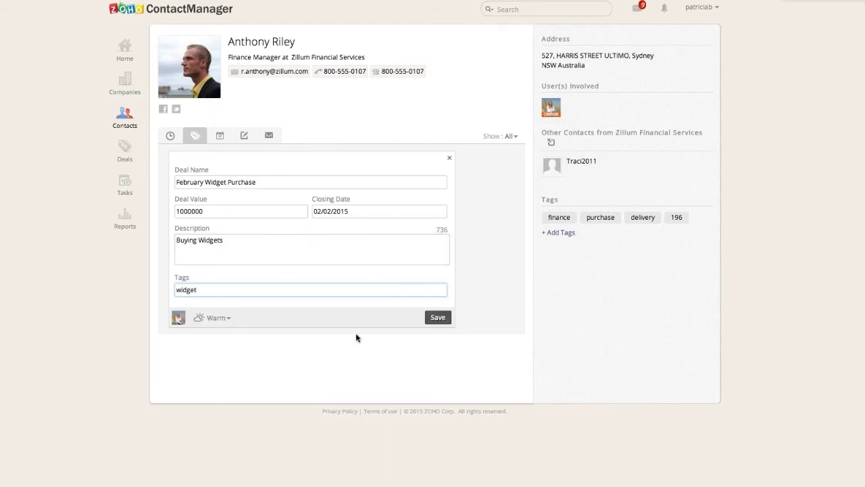
# Save the deal with a Hot rating and add the preselected design template's tasks, prefixed with the deal name.
pyautogui.click(227, 319)
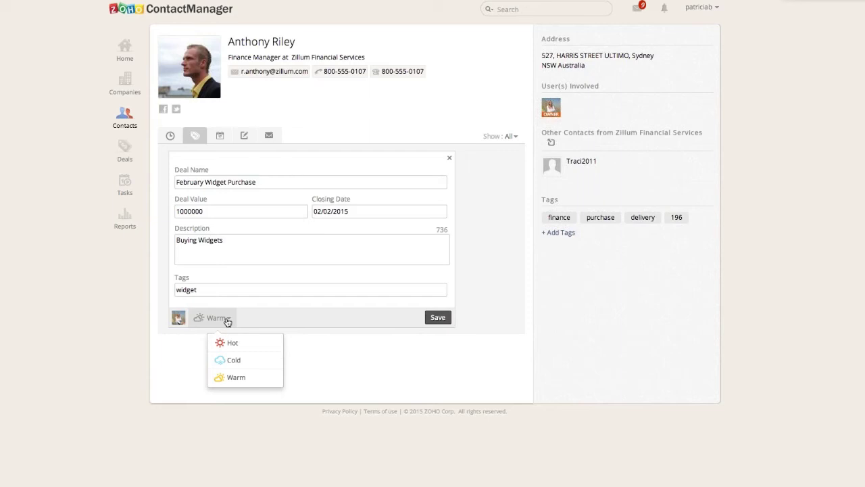
pyautogui.click(241, 342)
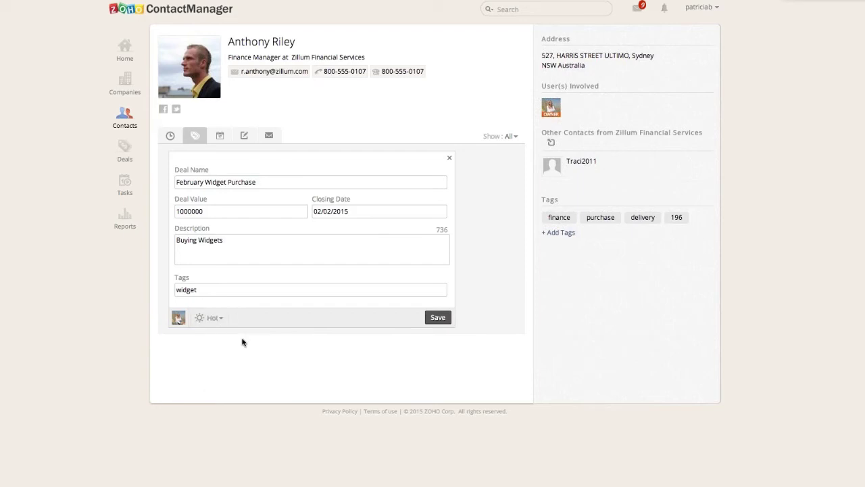
pyautogui.click(438, 317)
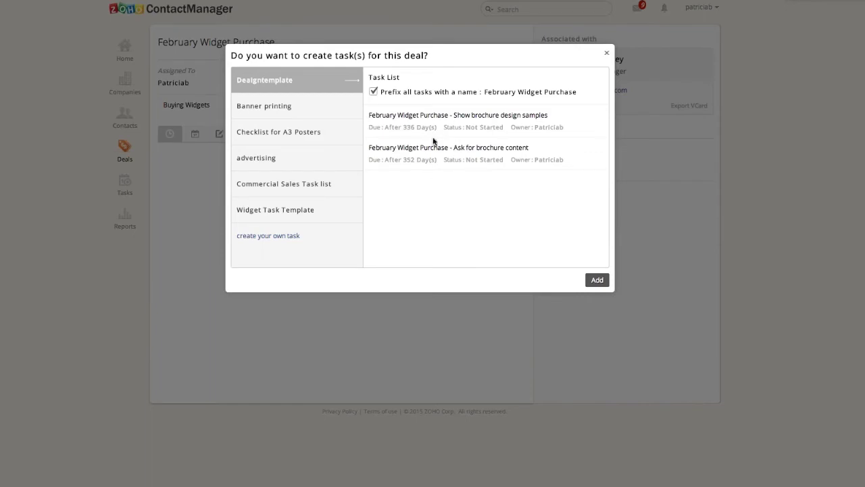
pyautogui.click(598, 281)
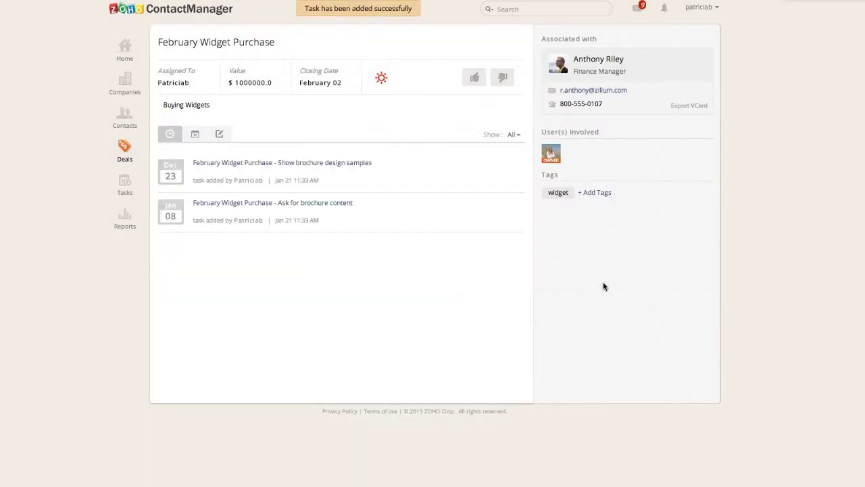
# Open the Show brochure design samples task for editing, view the owner, status and priority options, and cancel the update.
pyautogui.click(274, 165)
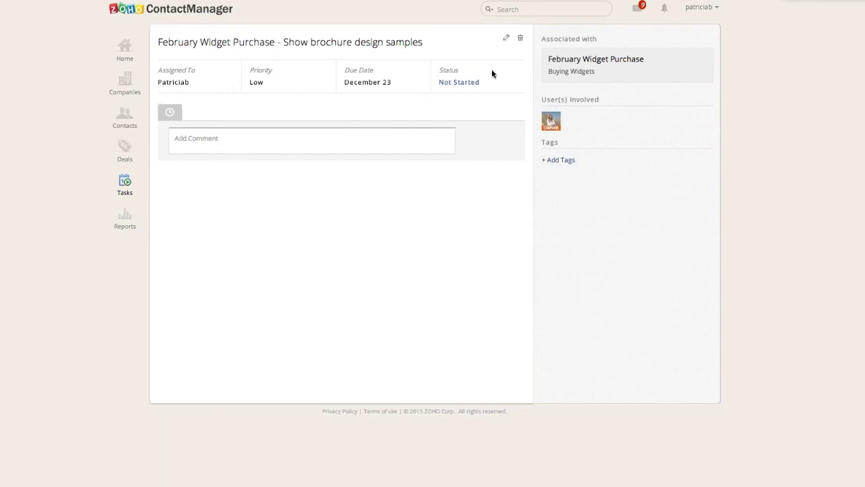
pyautogui.click(505, 37)
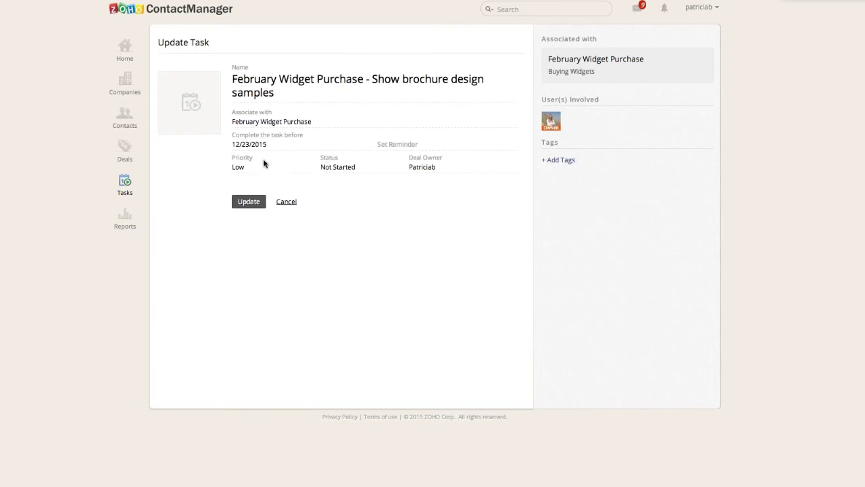
pyautogui.click(436, 169)
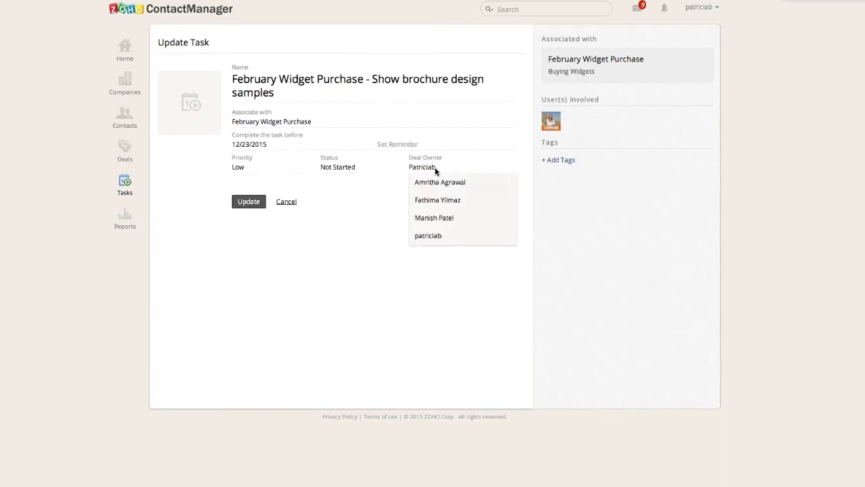
pyautogui.click(341, 168)
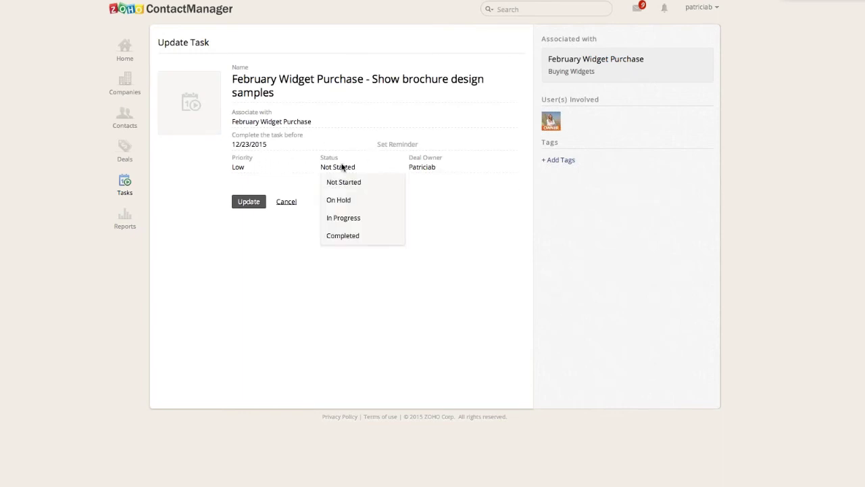
pyautogui.click(238, 170)
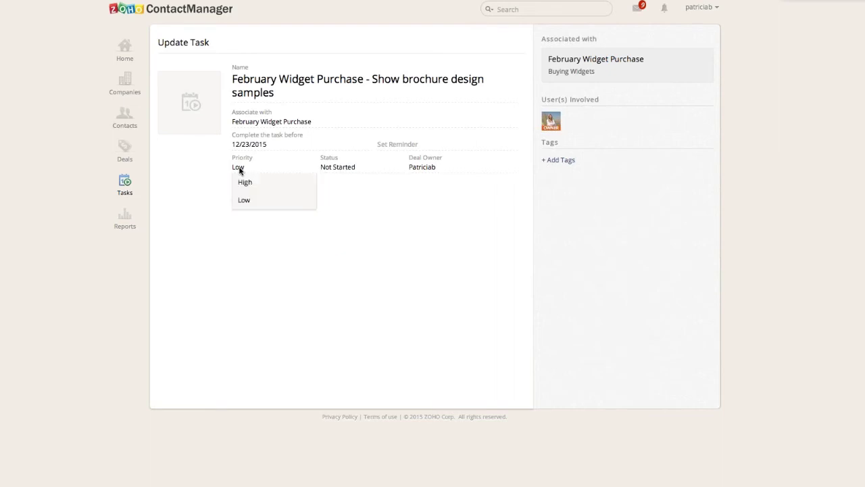
pyautogui.click(366, 214)
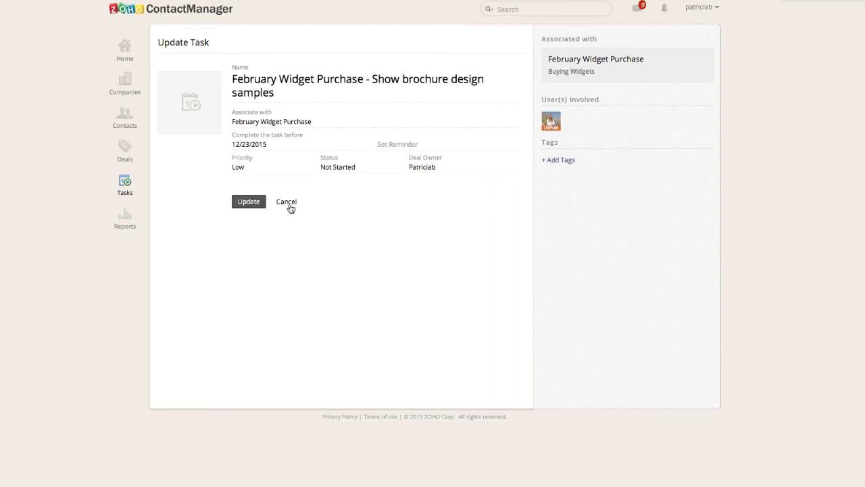
pyautogui.click(289, 203)
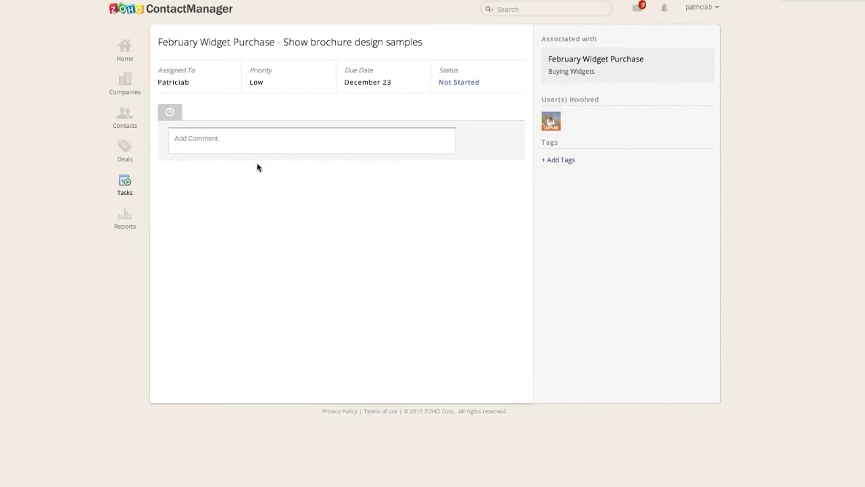
# Reopen the Zillum Financial Services Finance Manager's contact and look over its tasks, comments and emails.
pyautogui.click(130, 127)
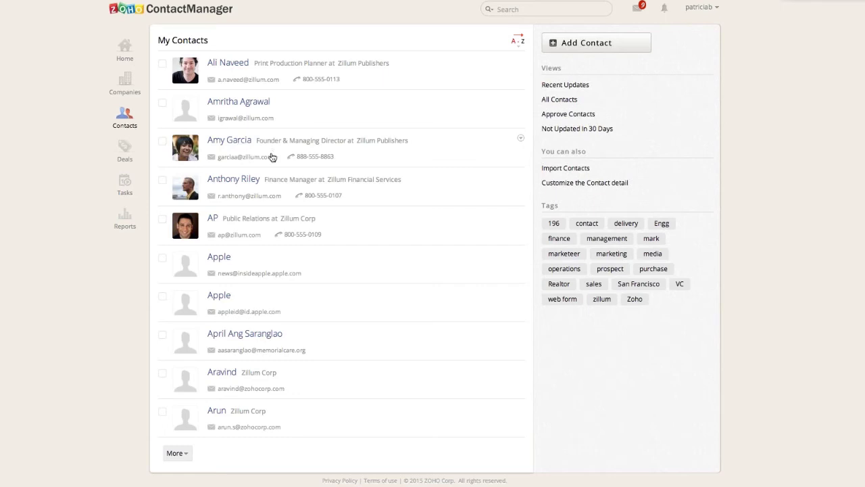
pyautogui.click(230, 181)
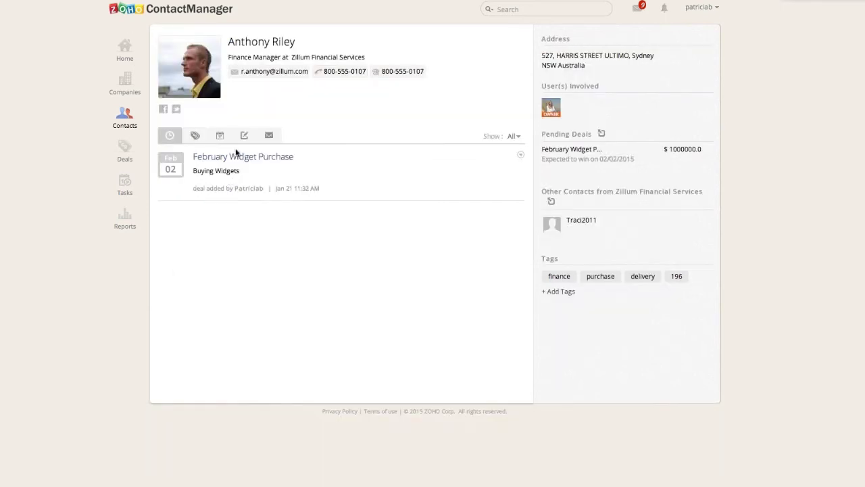
pyautogui.click(220, 136)
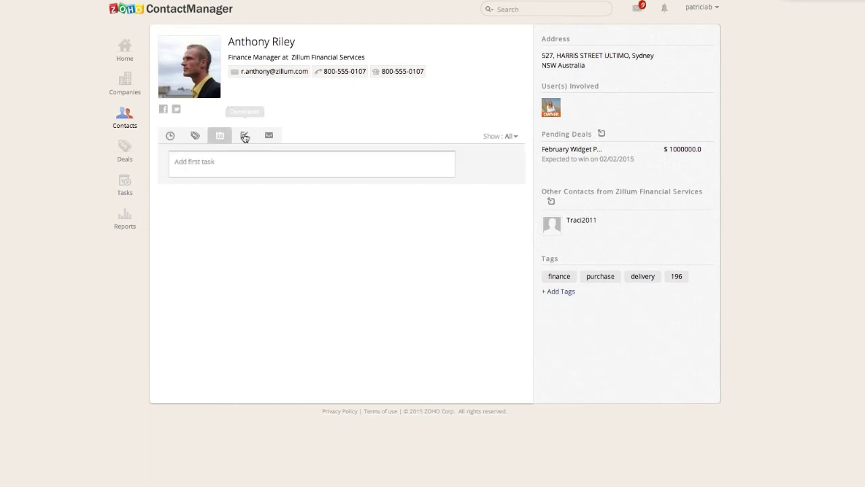
pyautogui.click(245, 137)
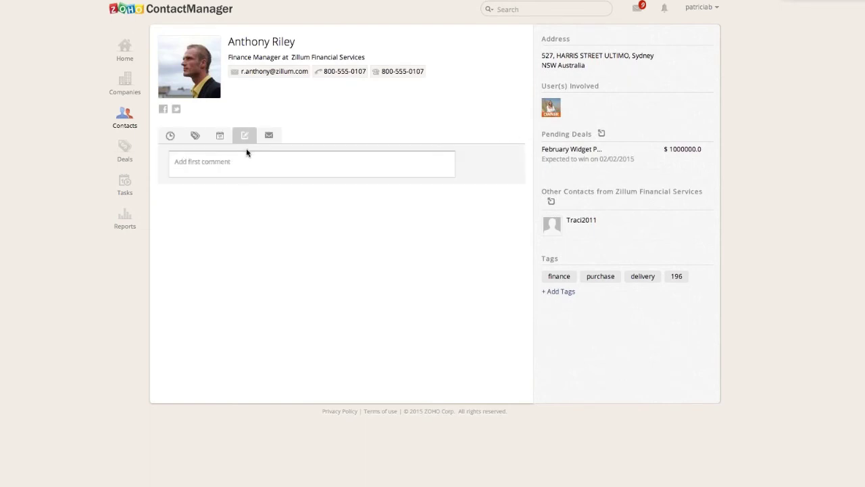
pyautogui.click(242, 165)
pyautogui.click(270, 136)
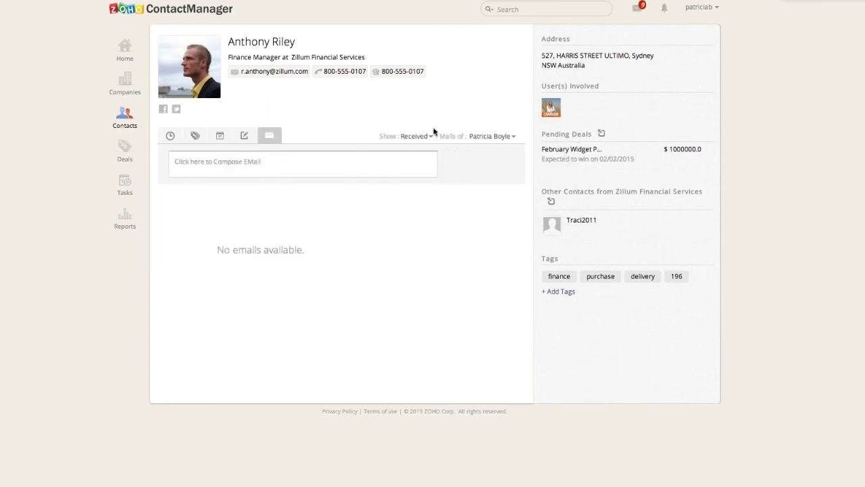
pyautogui.click(512, 138)
# Return to the contacts list and open the custom fields page for contact details.
pyautogui.click(130, 128)
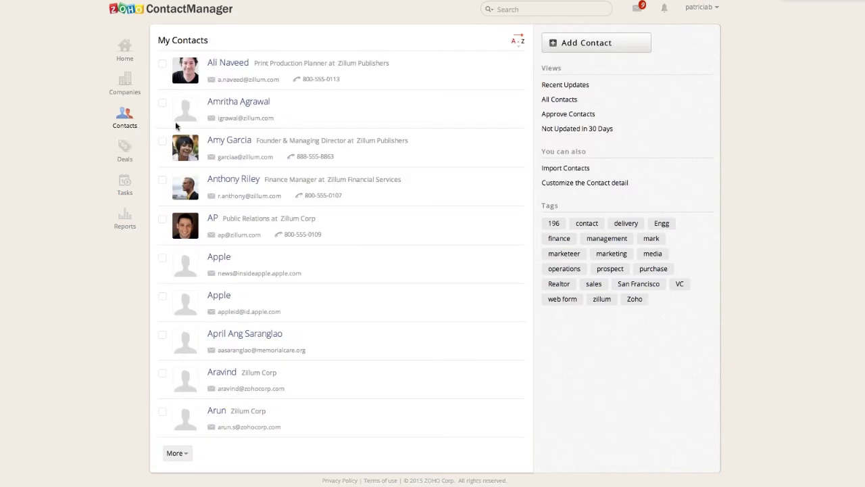
pyautogui.click(593, 183)
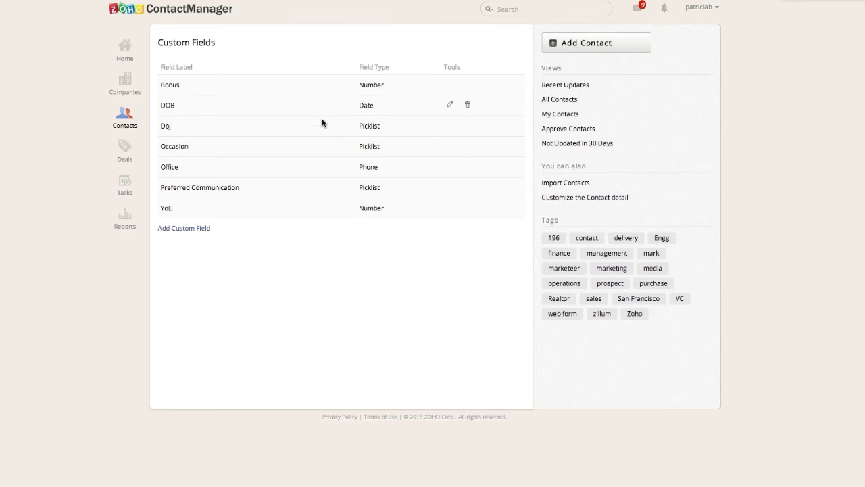
# Open the form for a new contact custom field, view the available field types, and cancel without saving.
pyautogui.click(191, 231)
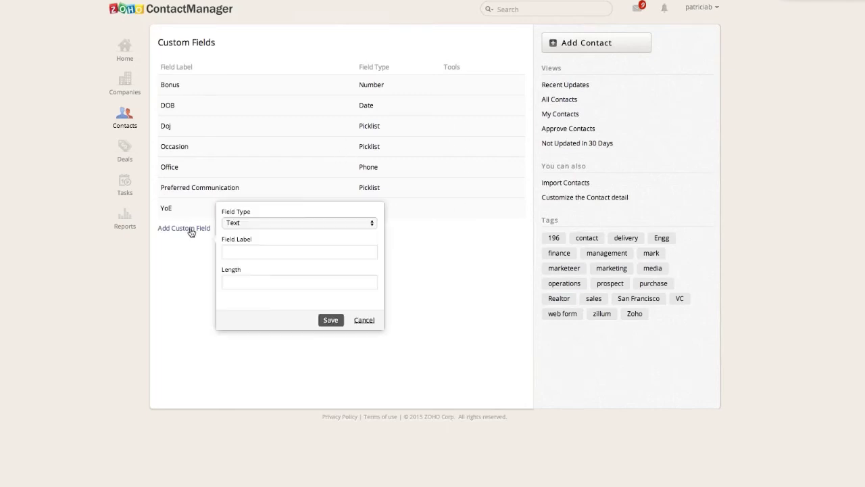
pyautogui.click(277, 223)
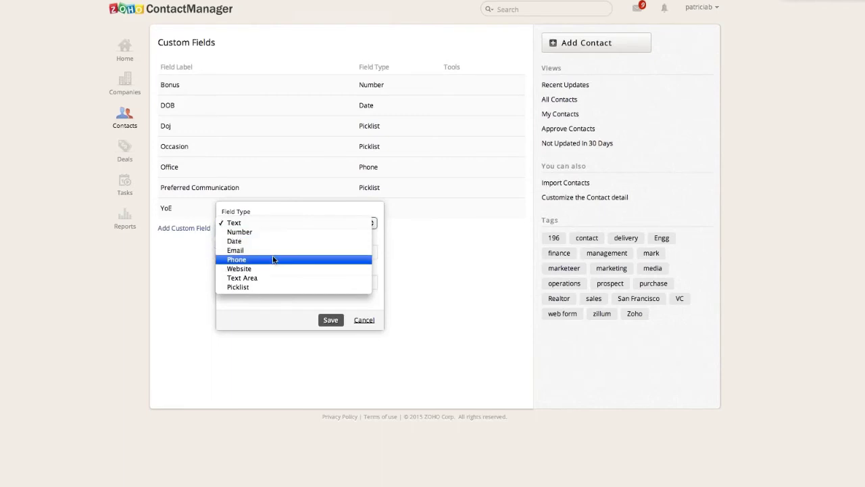
pyautogui.click(269, 322)
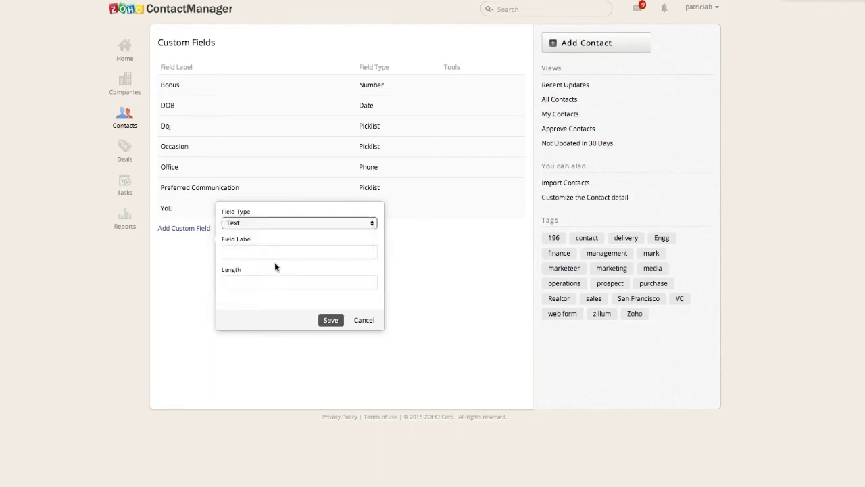
pyautogui.click(281, 251)
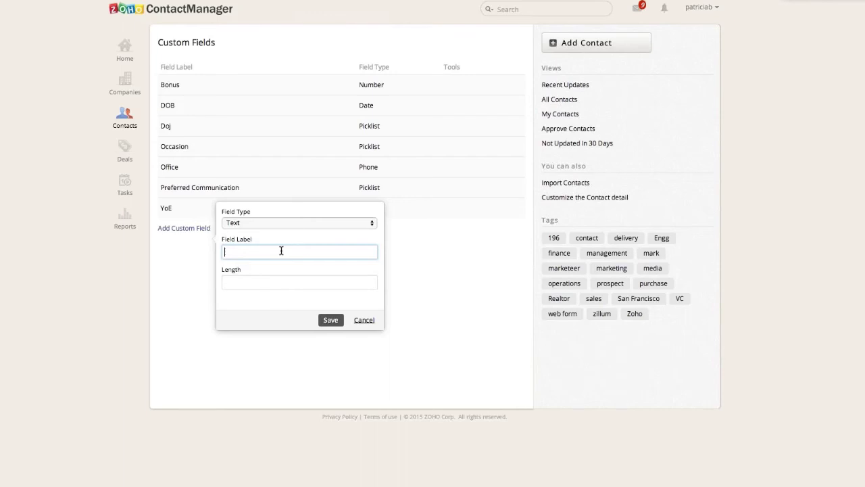
pyautogui.click(365, 320)
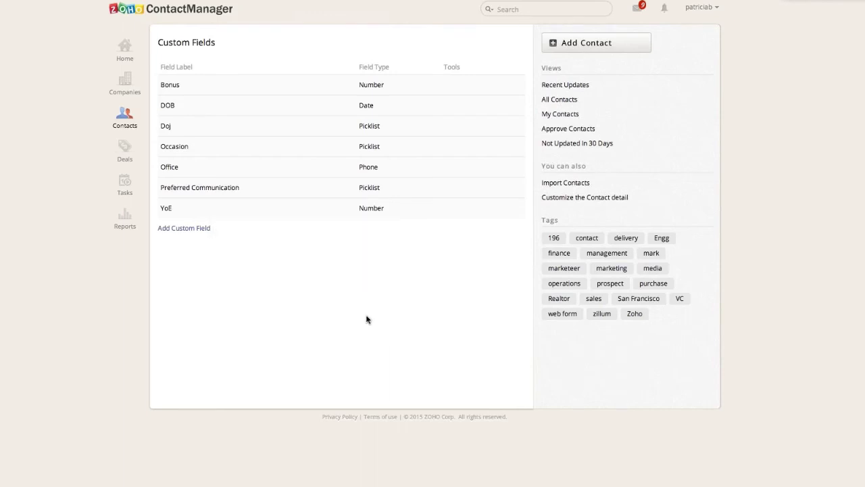
# Return to the contacts list and filter it by the web form tag and by the San Francisco tag.
pyautogui.click(137, 111)
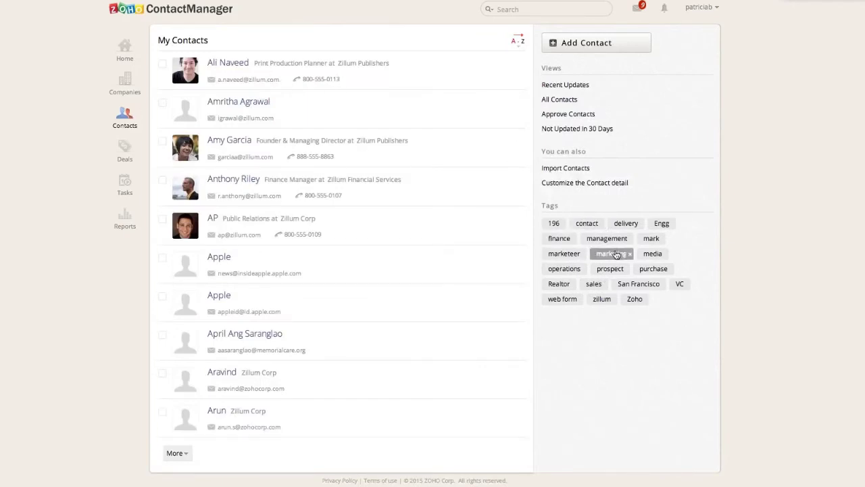
pyautogui.click(562, 300)
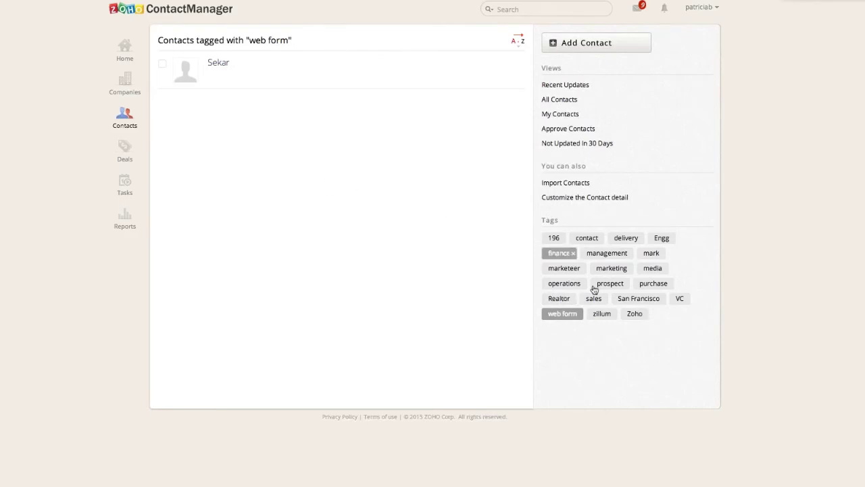
pyautogui.click(637, 300)
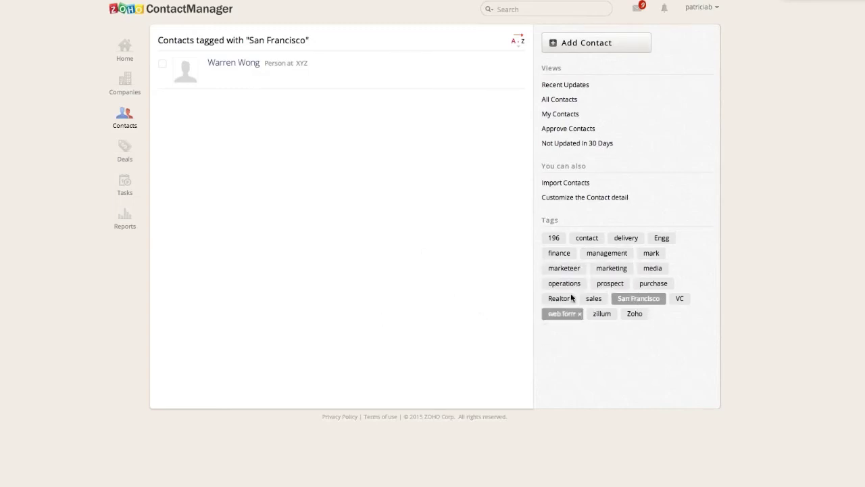
# Open the deals list and look through it for the February Widget Purchase deal.
pyautogui.click(116, 161)
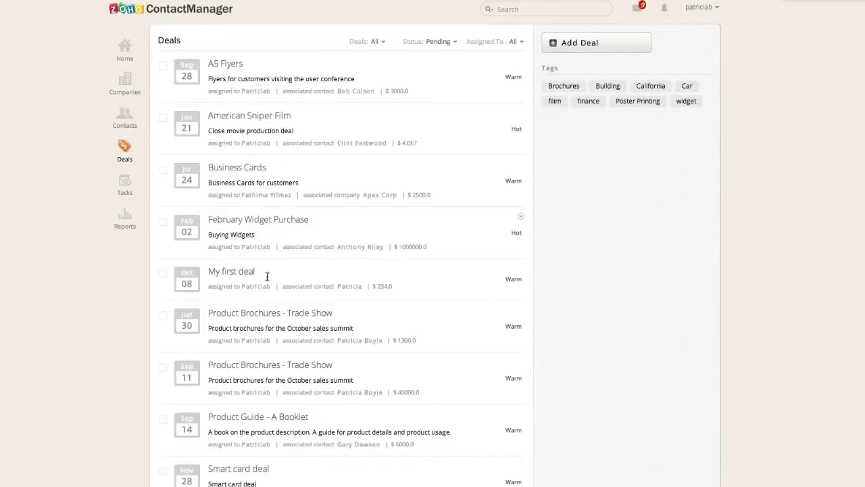
pyautogui.scroll(-1, 268, 310)
pyautogui.scroll(-2, 268, 310)
pyautogui.tripleClick(246, 226)
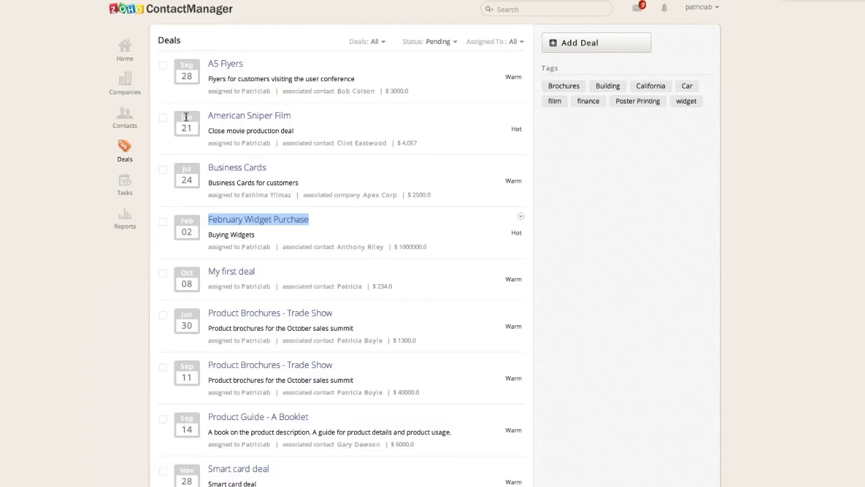
# Review the deals list's date, status and assignee filters, applying the Won, Pending and Lost statuses in turn.
pyautogui.click(381, 43)
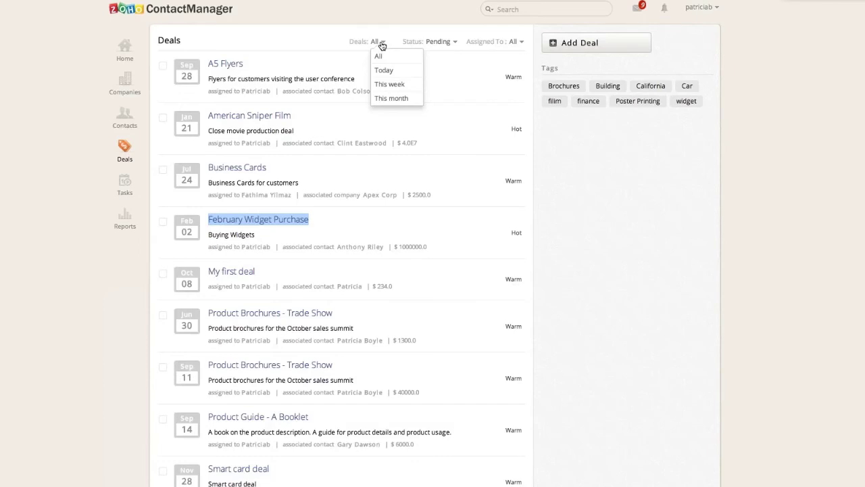
pyautogui.click(457, 44)
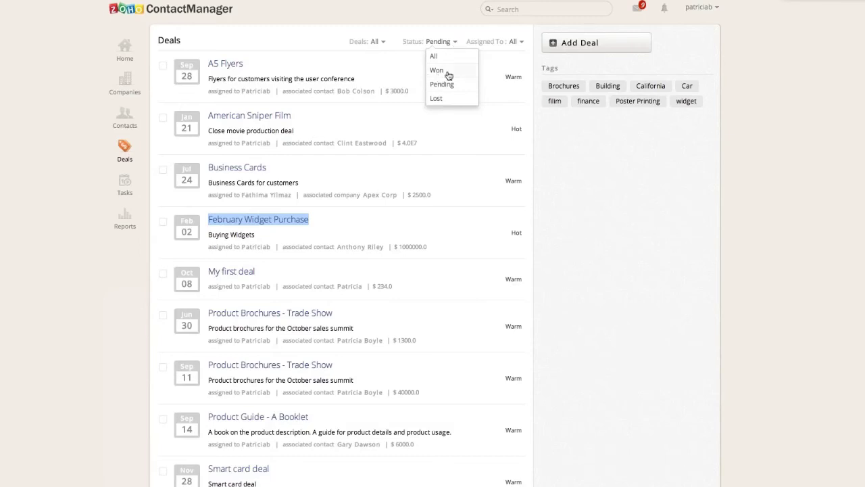
pyautogui.click(448, 73)
pyautogui.click(455, 42)
pyautogui.click(449, 85)
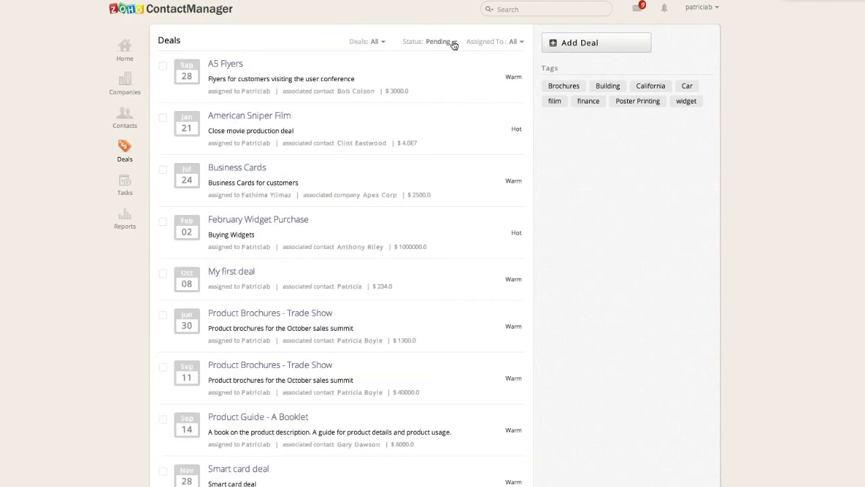
pyautogui.click(454, 43)
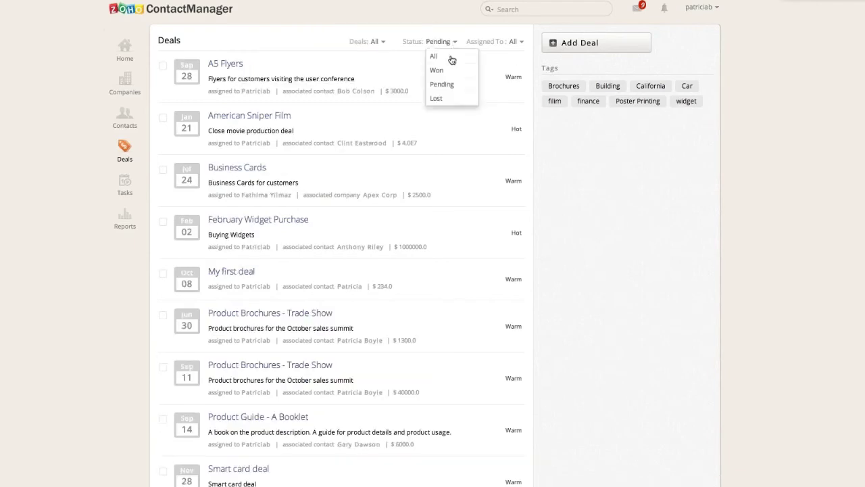
pyautogui.click(450, 99)
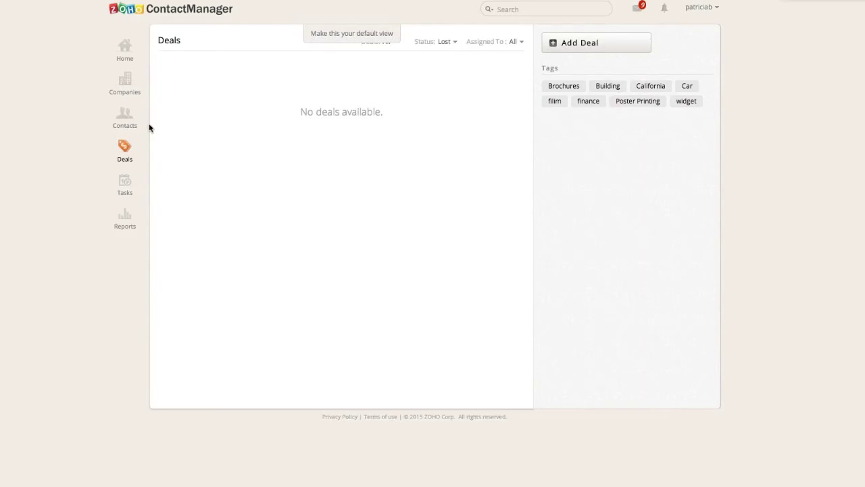
pyautogui.click(518, 43)
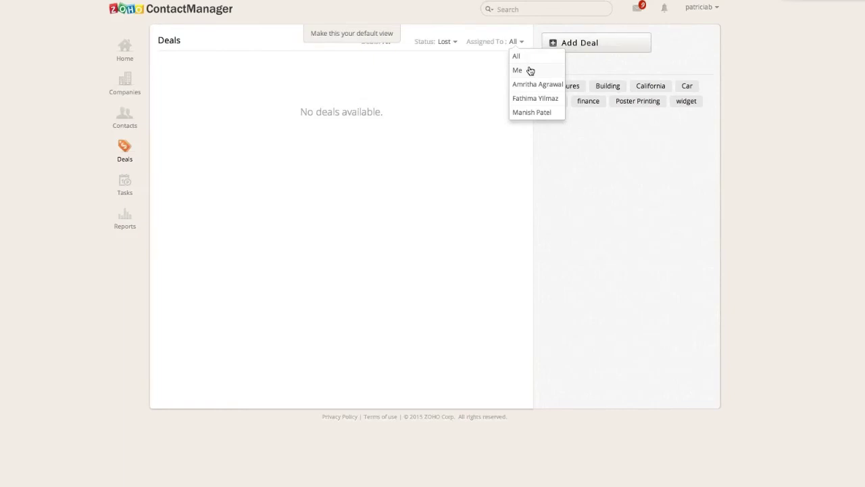
pyautogui.click(469, 83)
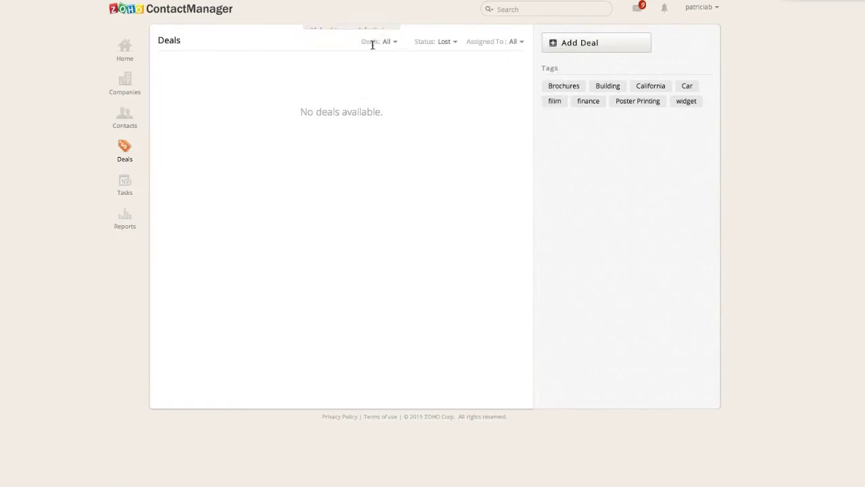
# Start a new deal named March Widget Deal with a value of 10 and associate it with an existing contact.
pyautogui.click(578, 44)
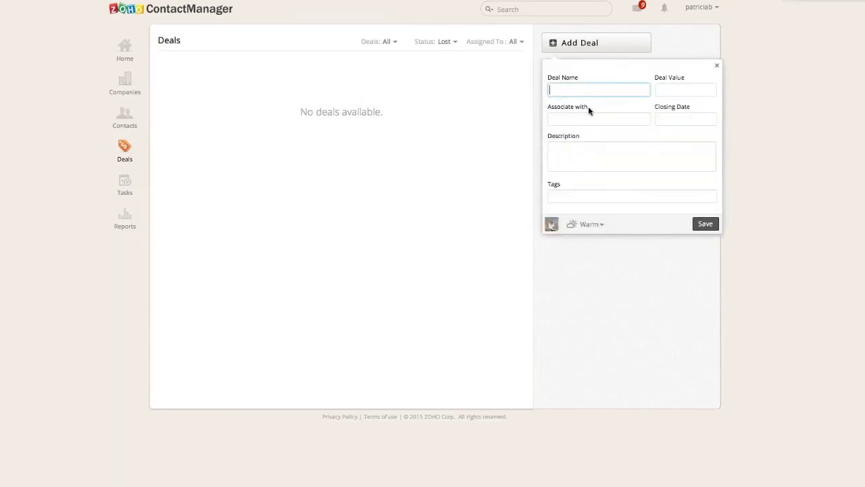
pyautogui.write('March Widget Deal')
pyautogui.press('Tab')
pyautogui.write('10')
pyautogui.press('Tab')
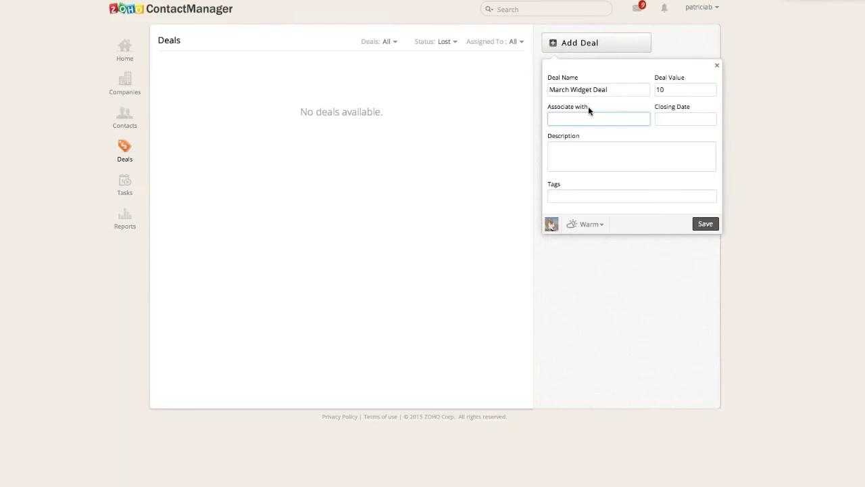
pyautogui.write('Warren')
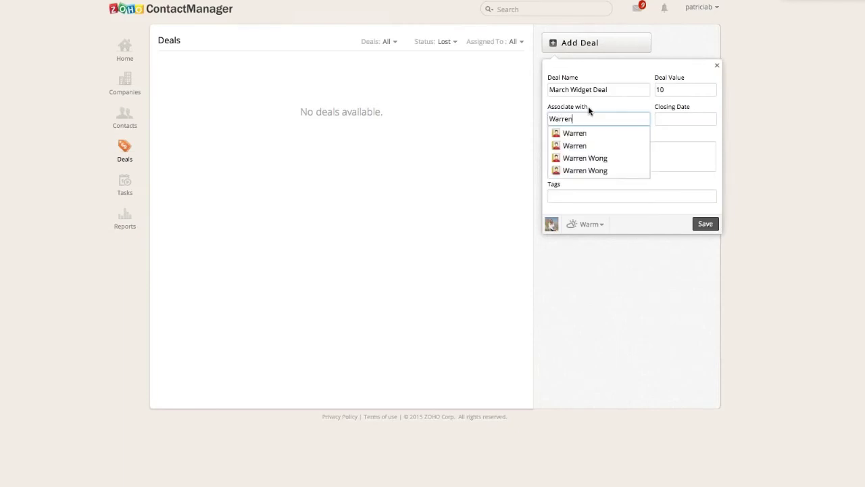
pyautogui.click(589, 158)
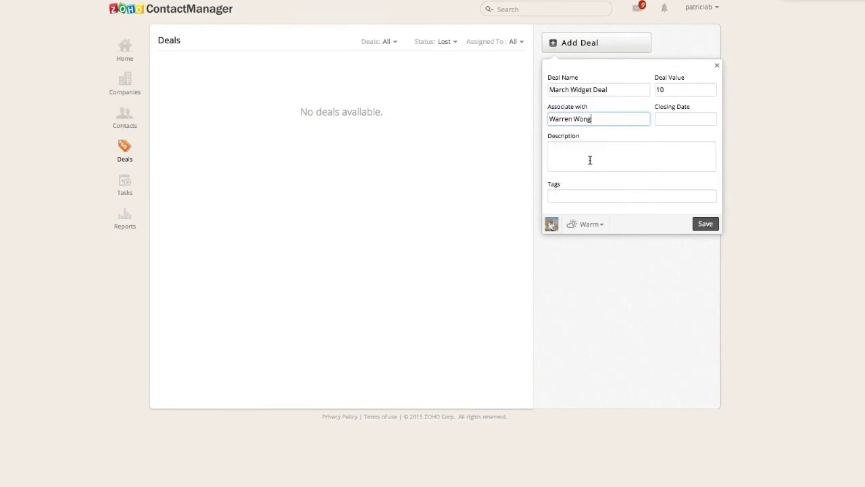
# Set the deal's closing date to 03/02/2015, tag it Widget, and save it.
pyautogui.click(678, 119)
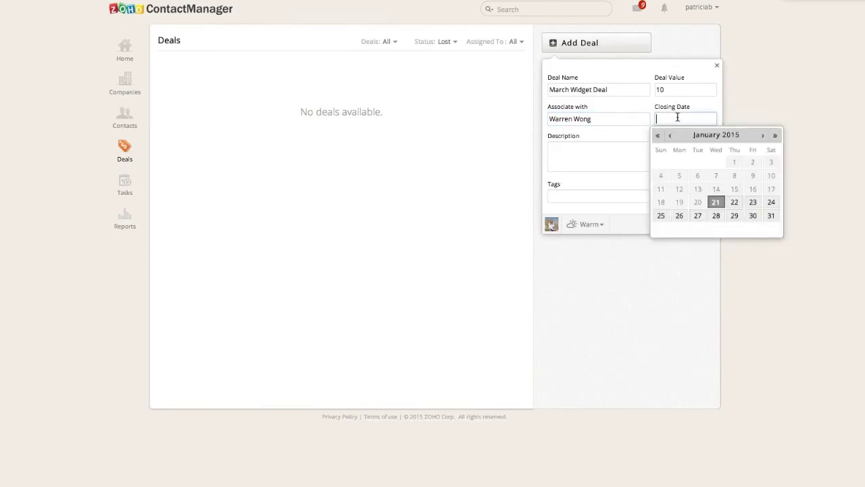
pyautogui.click(764, 137)
pyautogui.click(764, 137)
pyautogui.click(680, 162)
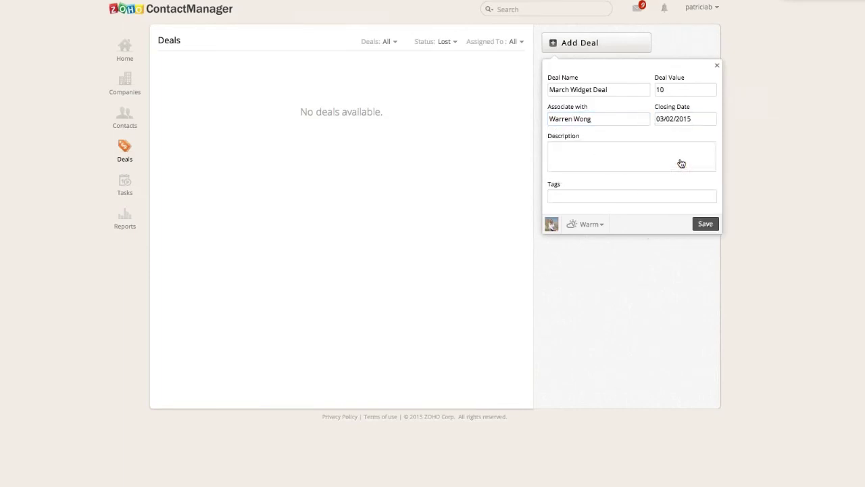
pyautogui.click(610, 197)
pyautogui.write('W')
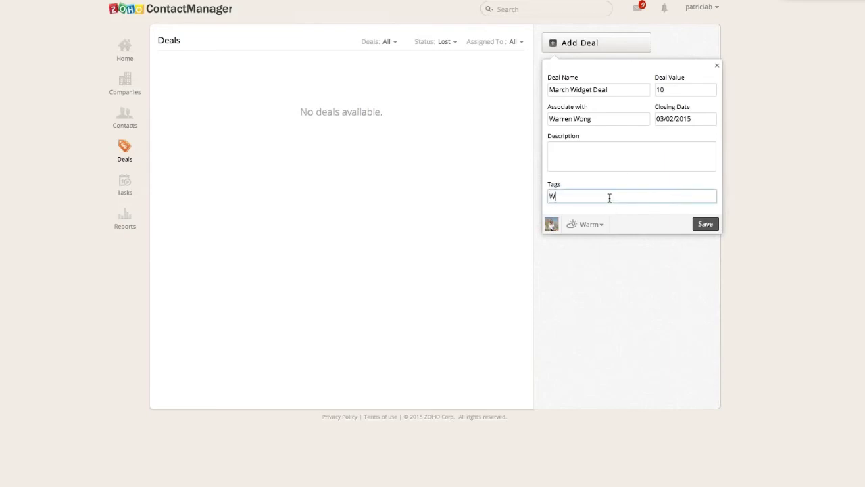
pyautogui.write('idget')
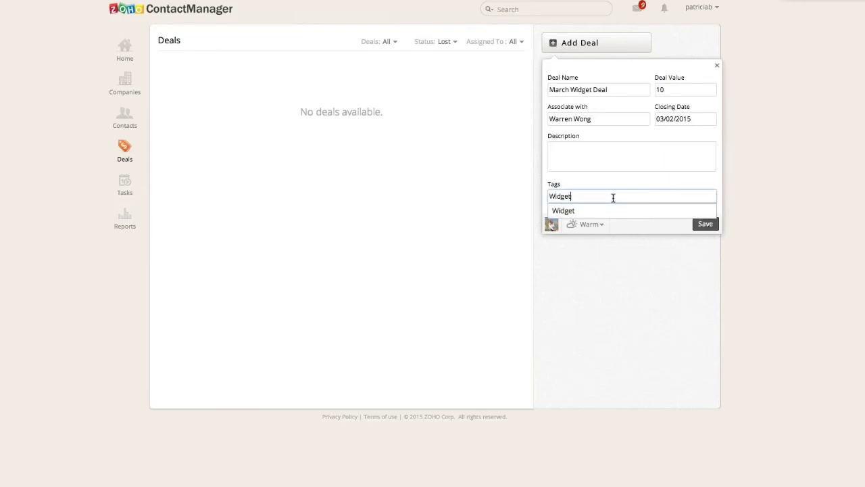
pyautogui.click(683, 212)
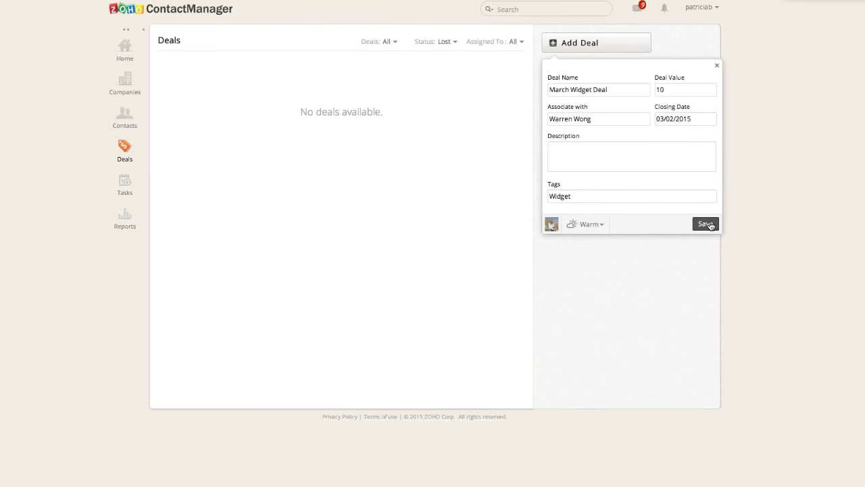
pyautogui.click(707, 224)
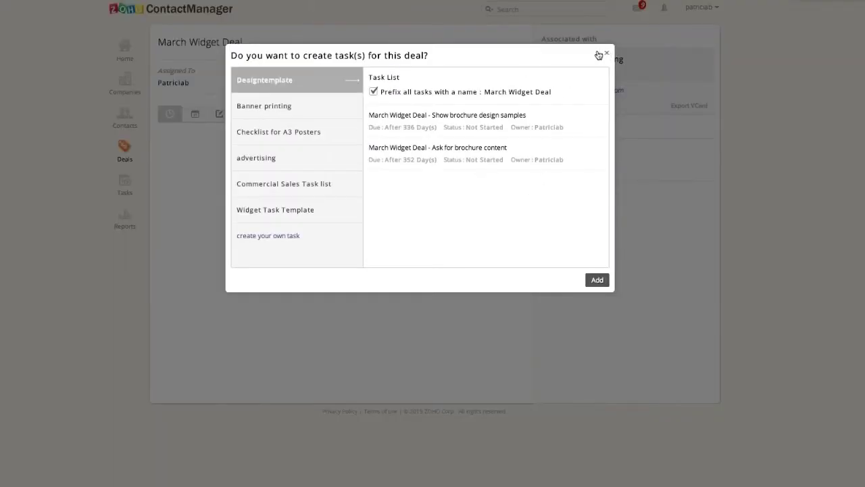
# Create a custom task for the deal named "Call and say hello in February", due 02/02/2015, and save it.
pyautogui.click(286, 237)
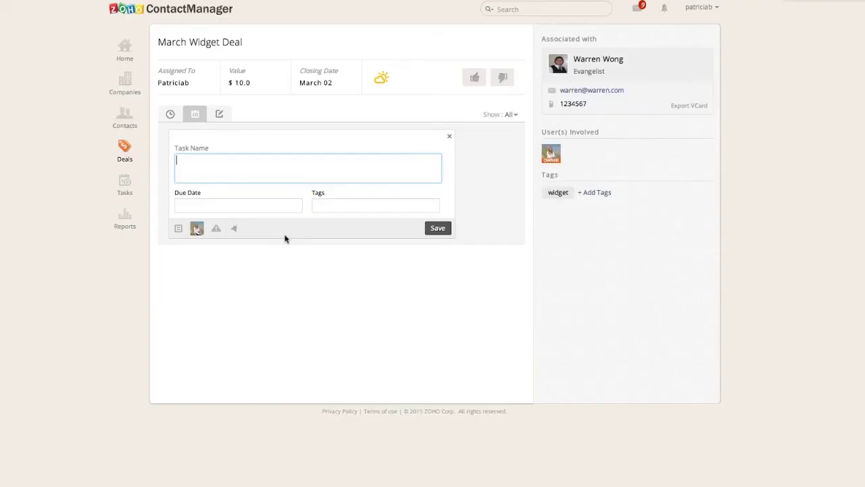
pyautogui.write('C')
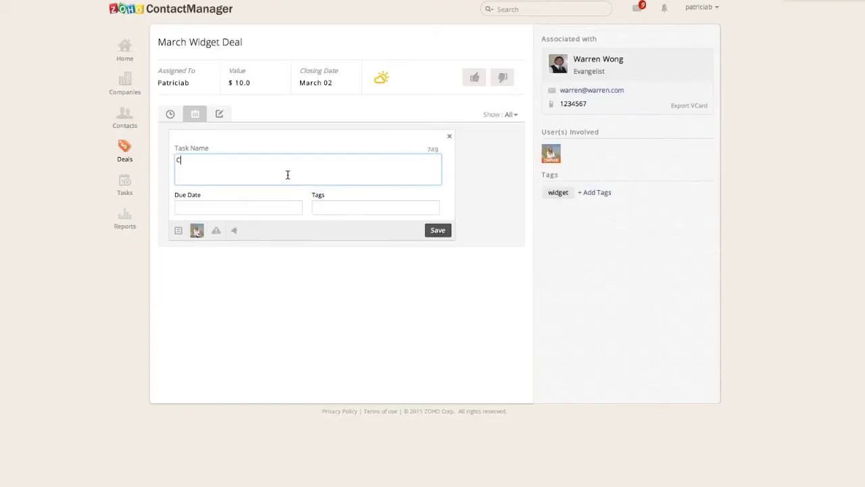
pyautogui.write('all and say hello in February')
pyautogui.click(205, 206)
pyautogui.click(287, 227)
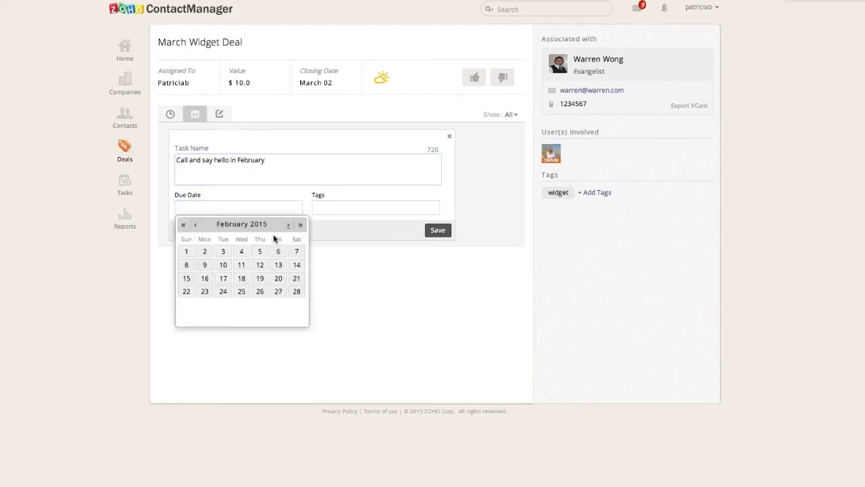
pyautogui.click(205, 252)
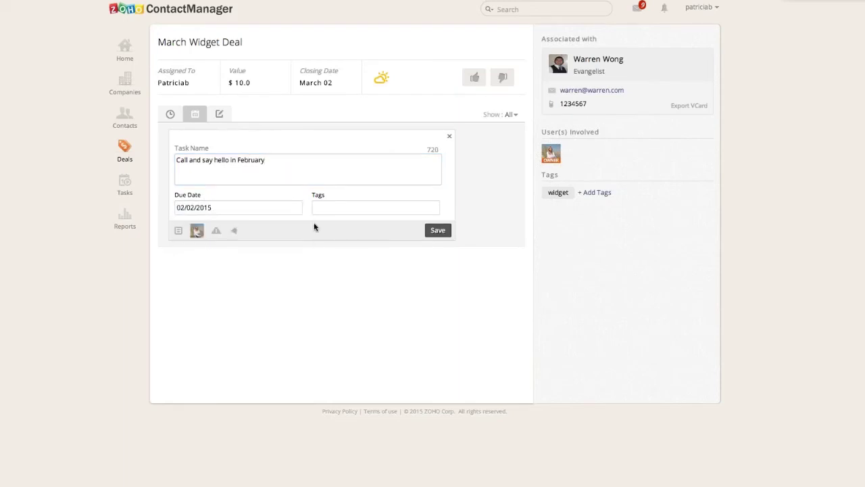
pyautogui.click(438, 231)
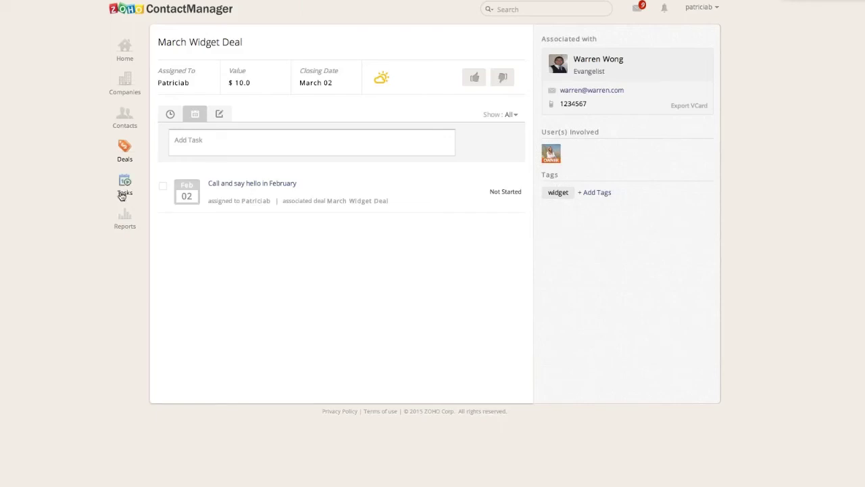
# Show the tasks list filtered to Overdue + Today and review the assignee and date filter options.
pyautogui.click(122, 158)
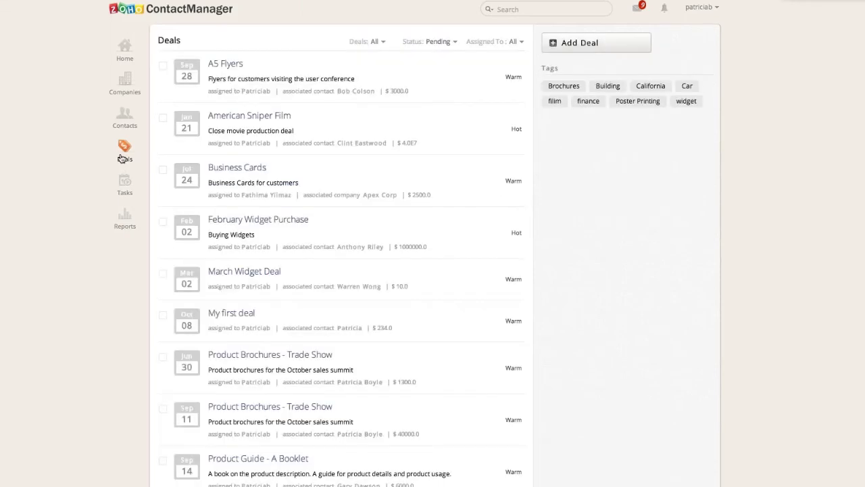
pyautogui.click(123, 193)
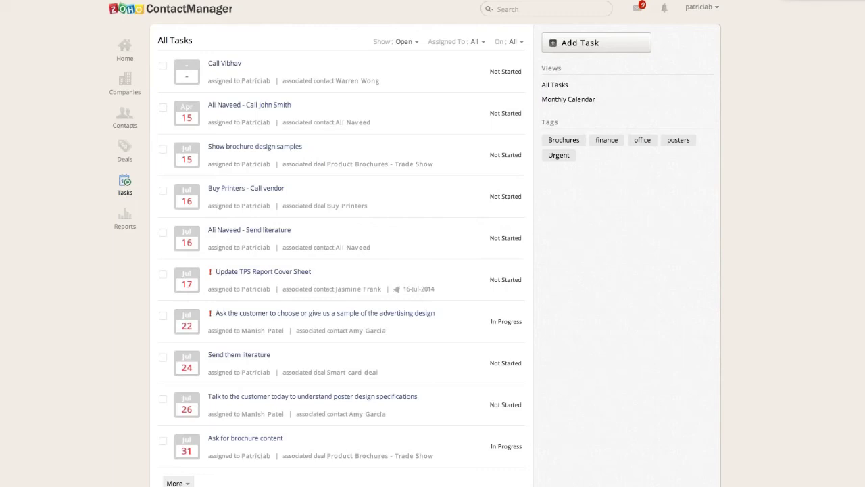
pyautogui.click(408, 43)
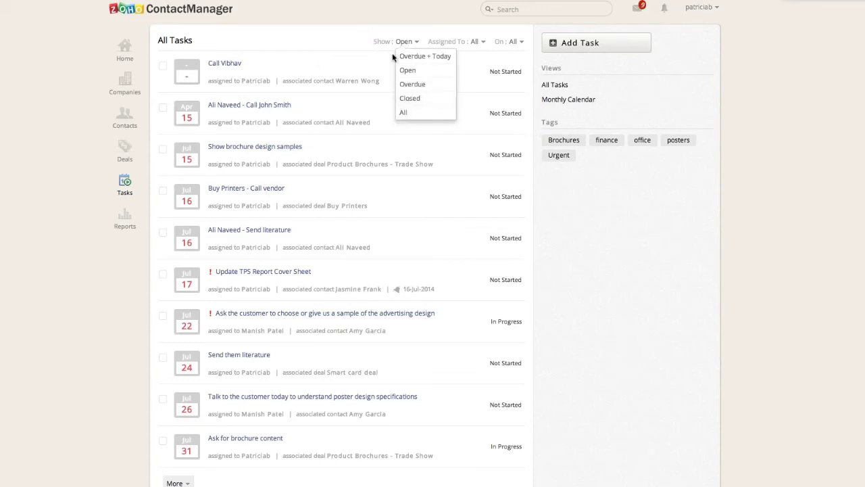
pyautogui.click(421, 60)
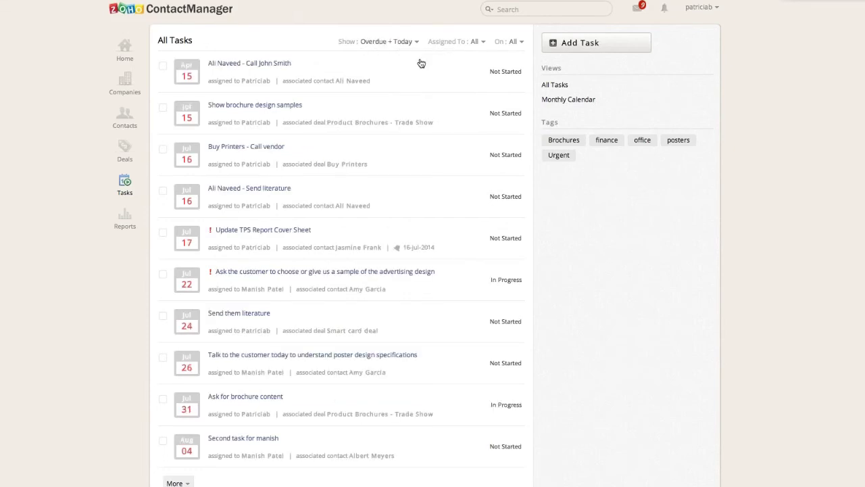
pyautogui.click(483, 44)
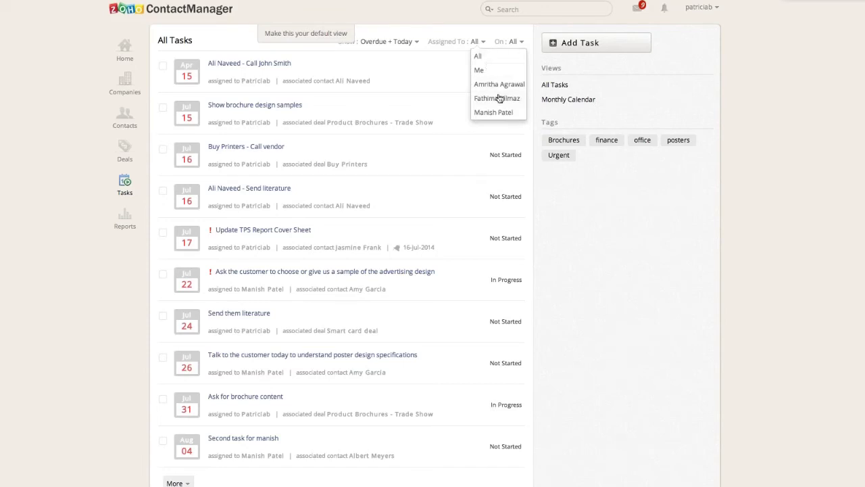
pyautogui.click(518, 43)
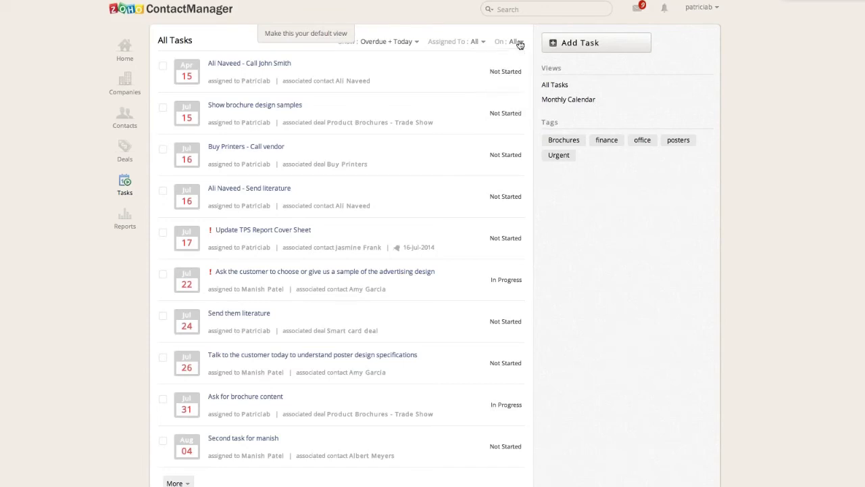
pyautogui.click(482, 43)
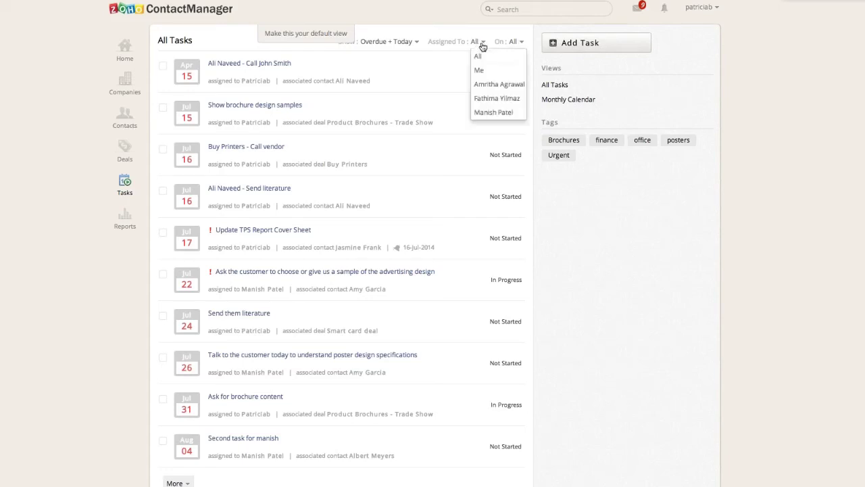
pyautogui.click(626, 103)
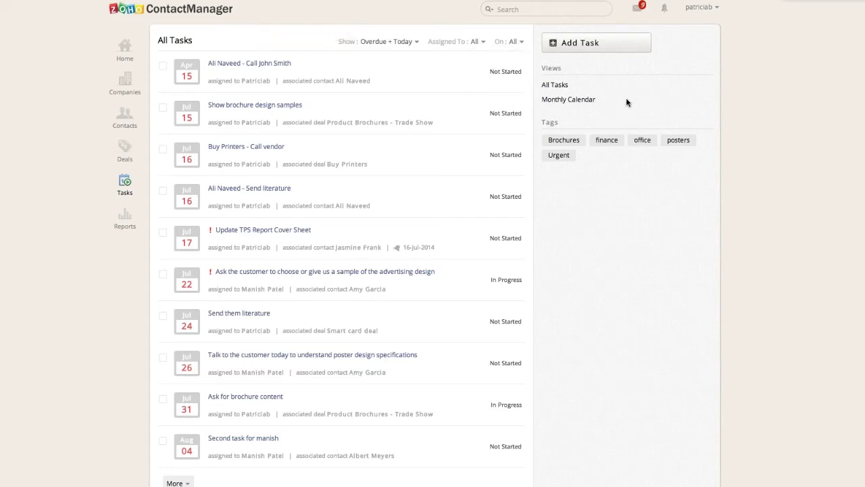
# Examine the new task form's template, owner, high-priority and reminder options, and close the form without saving.
pyautogui.click(601, 53)
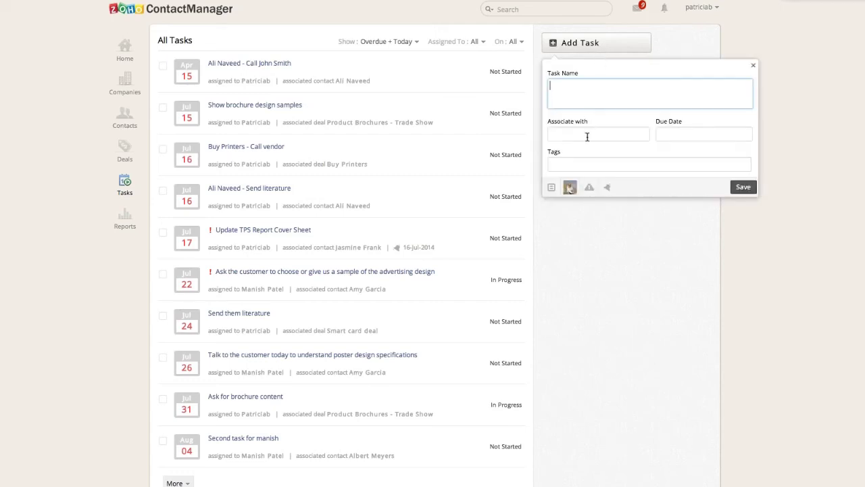
pyautogui.click(552, 189)
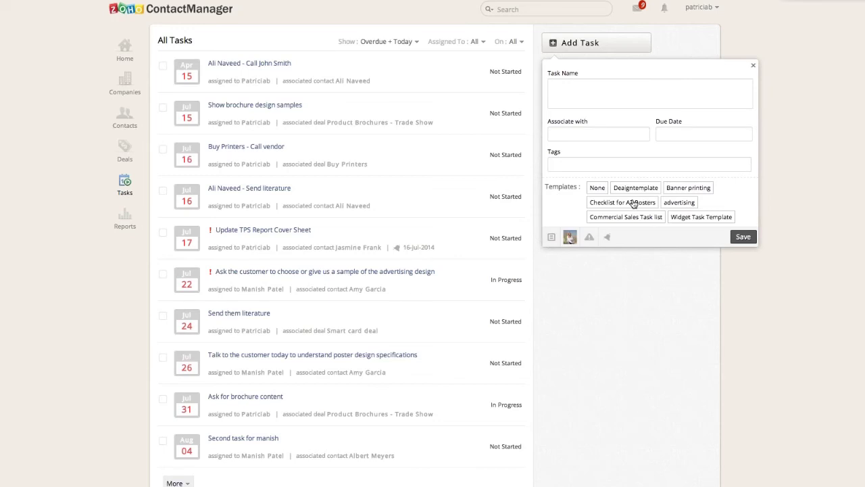
pyautogui.click(571, 238)
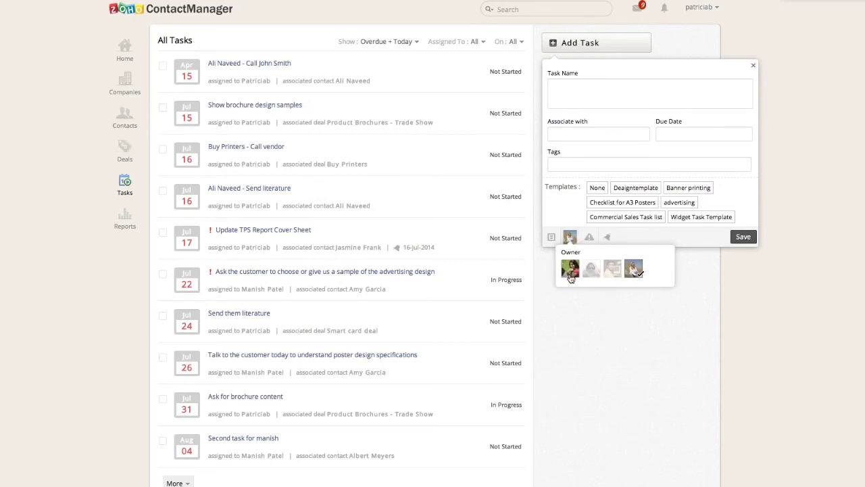
pyautogui.click(613, 269)
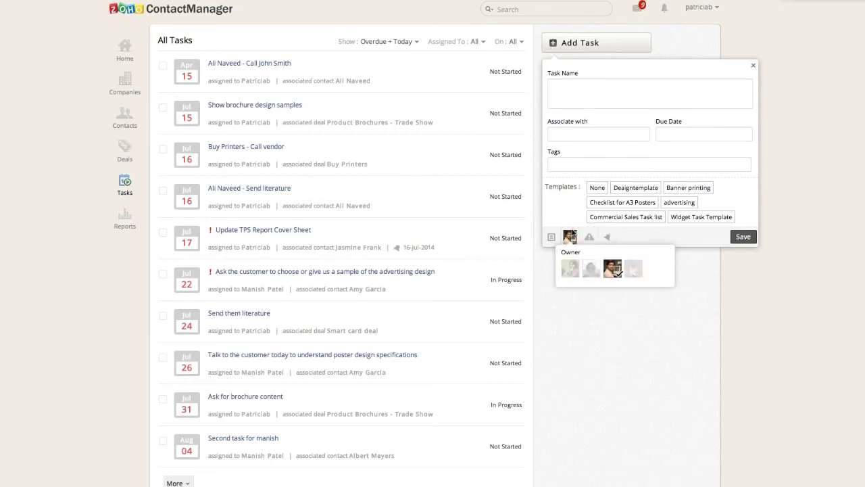
pyautogui.click(589, 237)
pyautogui.click(590, 238)
pyautogui.click(590, 237)
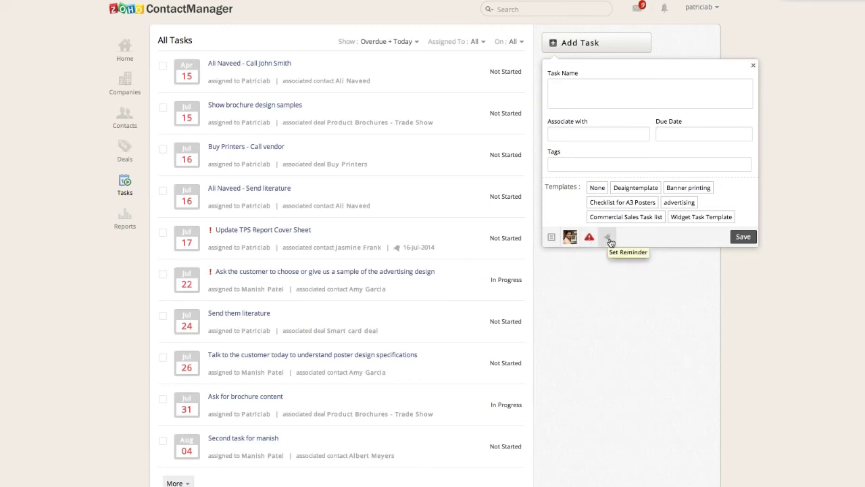
pyautogui.click(610, 240)
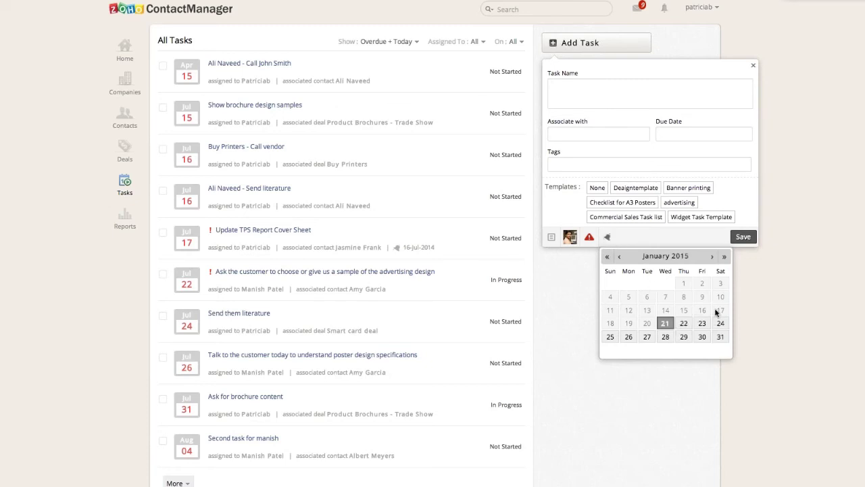
pyautogui.click(754, 67)
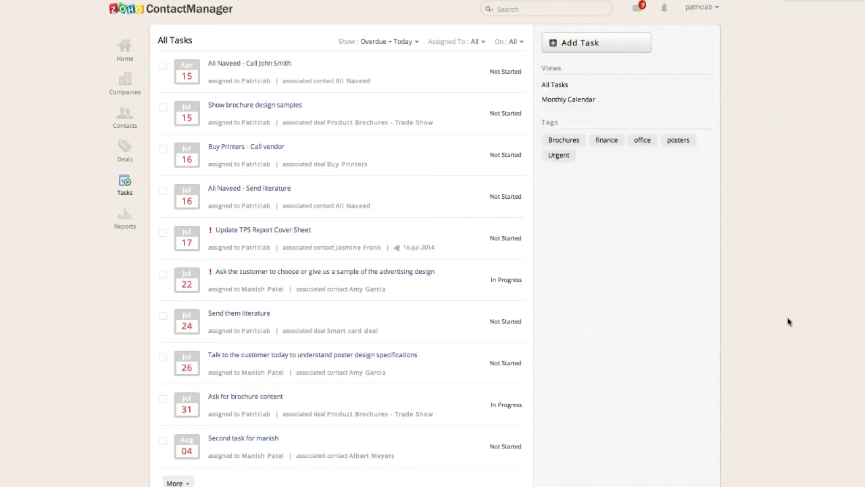
# Open the Company Mailing List report and review its records and its mailing and export options.
pyautogui.click(125, 219)
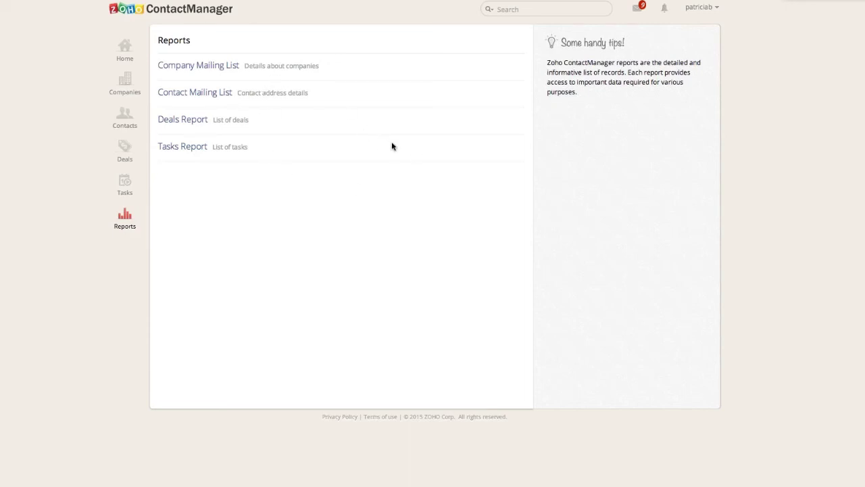
pyautogui.click(233, 67)
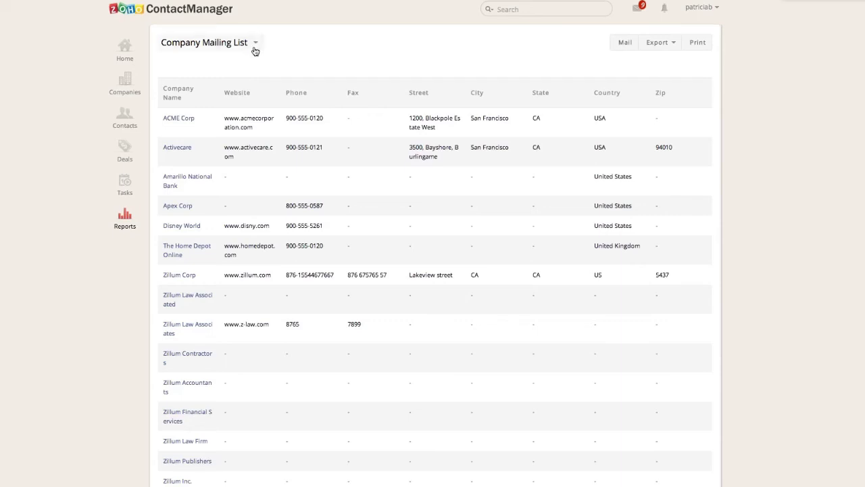
pyautogui.click(255, 44)
pyautogui.click(383, 50)
pyautogui.click(622, 46)
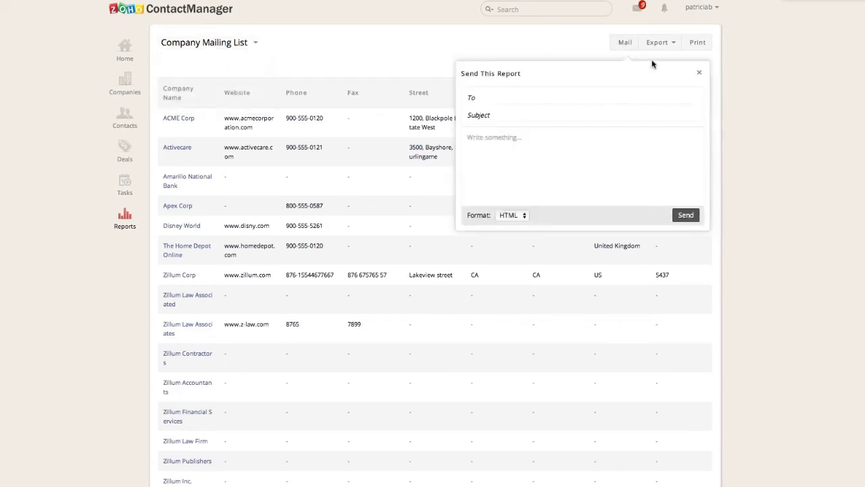
pyautogui.click(698, 73)
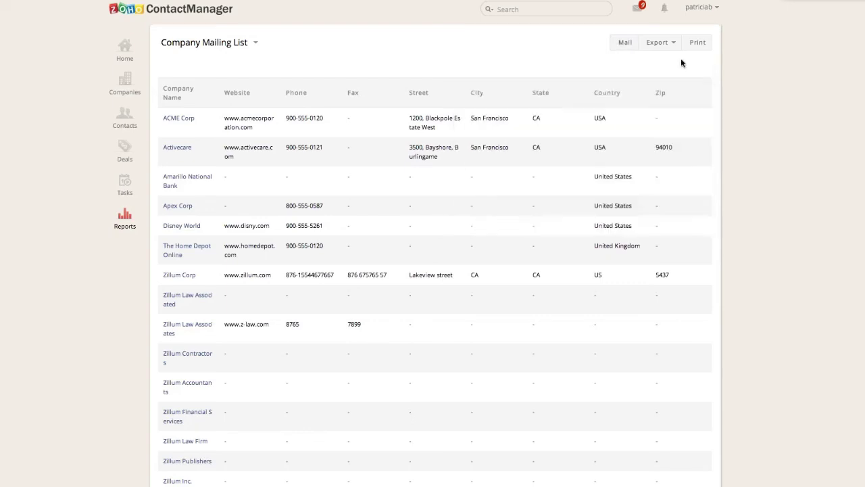
pyautogui.click(653, 41)
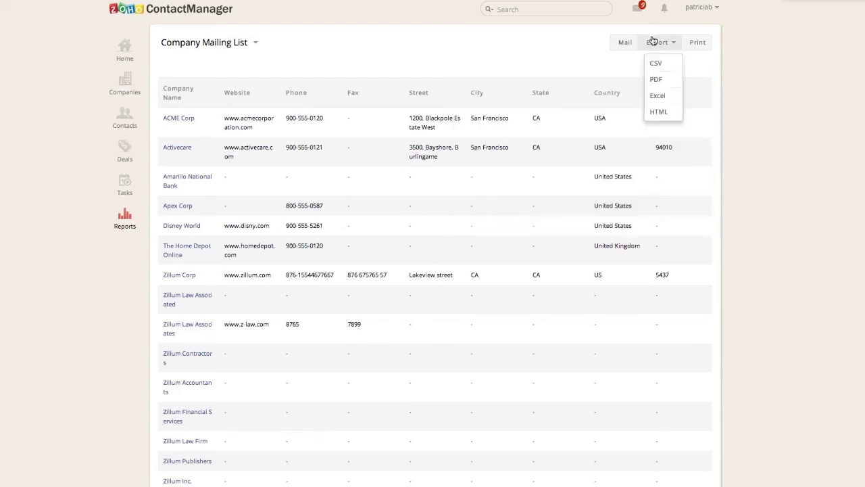
pyautogui.click(770, 77)
pyautogui.scroll(-3, 794, 243)
pyautogui.scroll(-3, 794, 243)
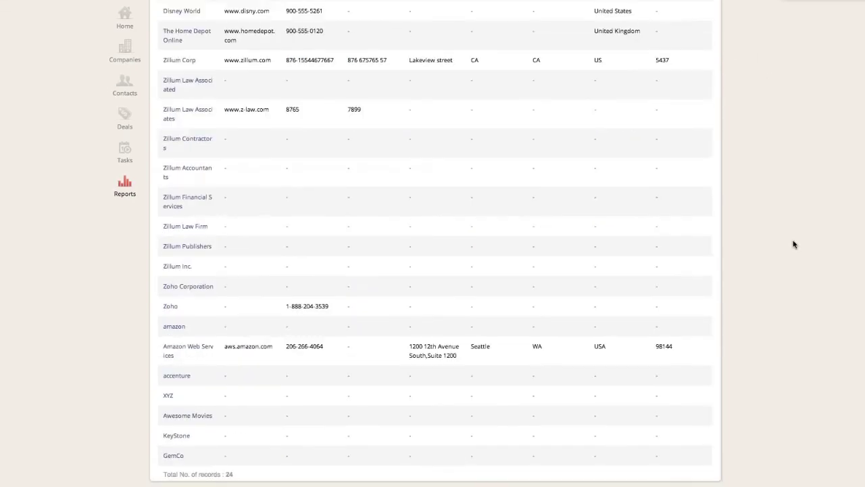
pyautogui.scroll(5, 791, 246)
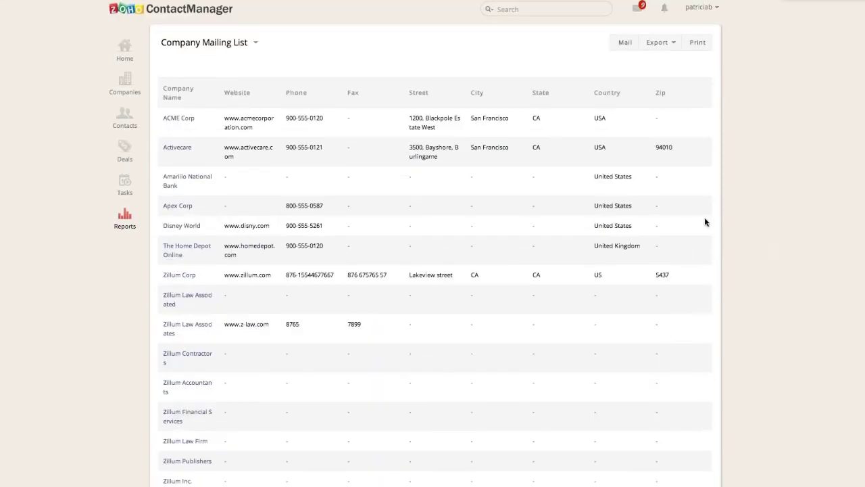
# Switch to the Contact Mailing List report and look through its records and its mailing and export options.
pyautogui.click(252, 44)
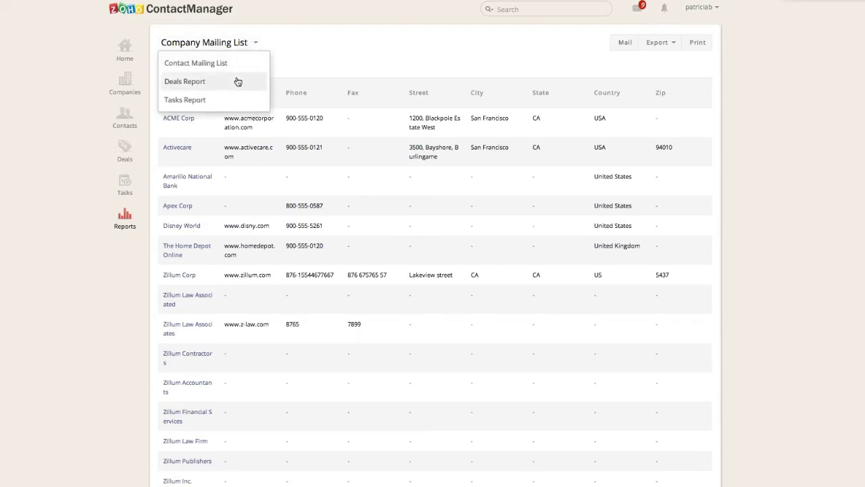
pyautogui.click(239, 62)
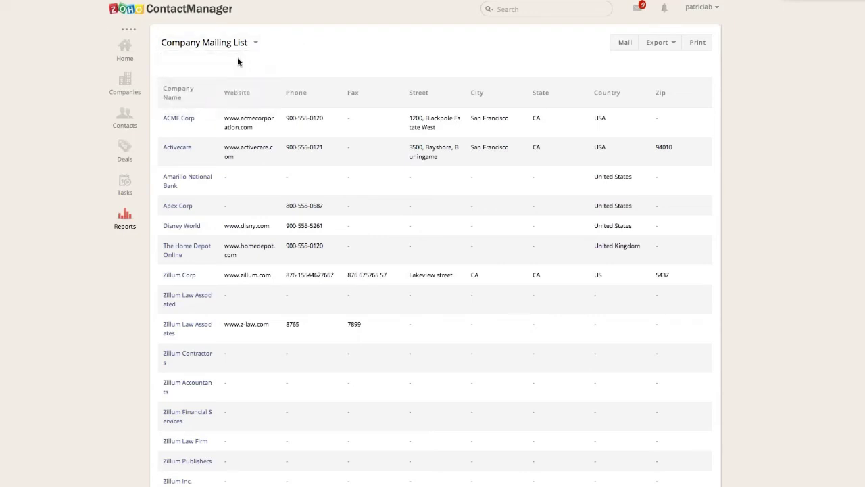
pyautogui.scroll(-6, 274, 176)
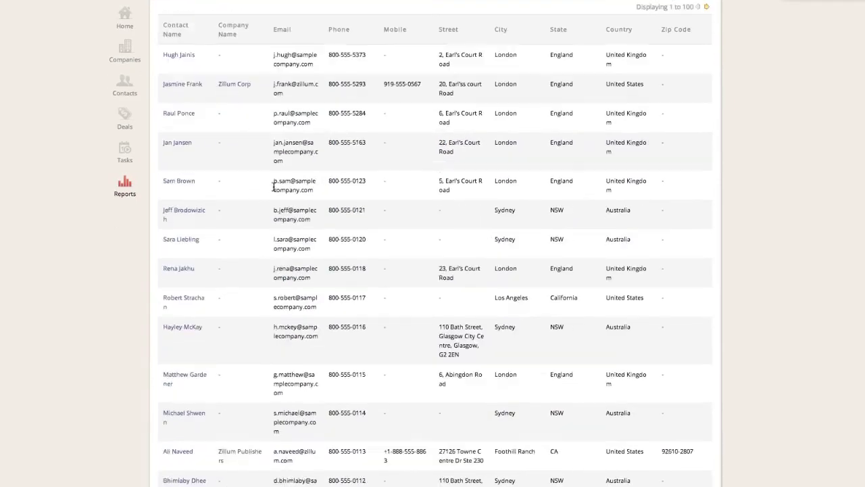
pyautogui.scroll(6, 273, 187)
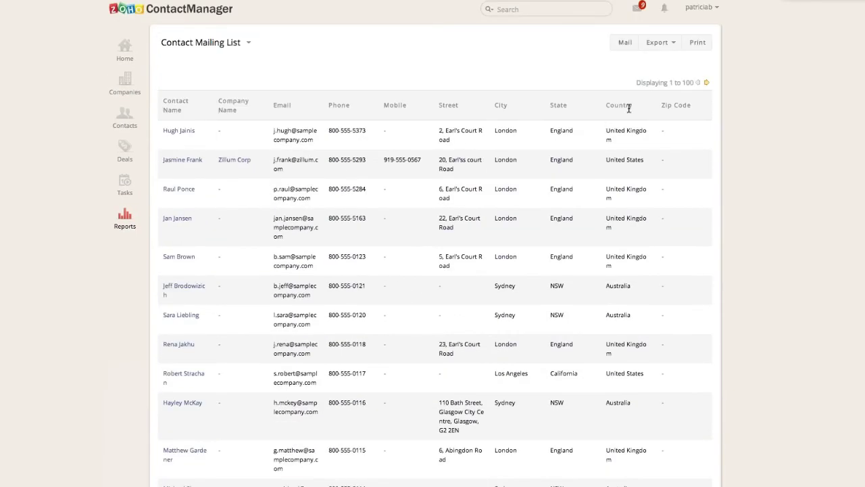
pyautogui.click(621, 47)
pyautogui.click(666, 47)
# Switch to the Deals Report, show it for Next Month, and review its mailing and export options.
pyautogui.click(250, 44)
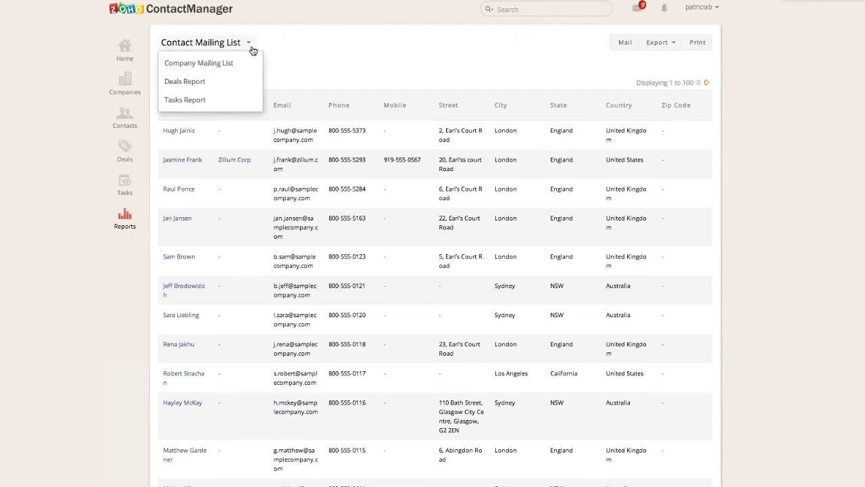
pyautogui.click(241, 84)
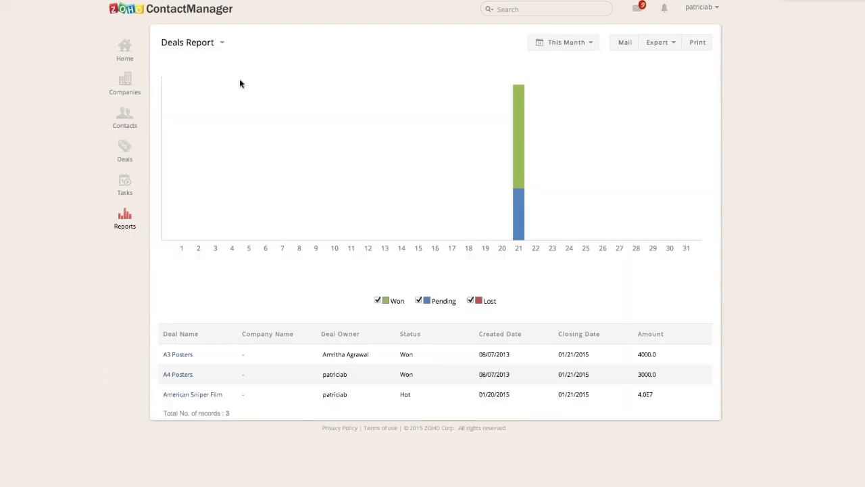
pyautogui.click(576, 43)
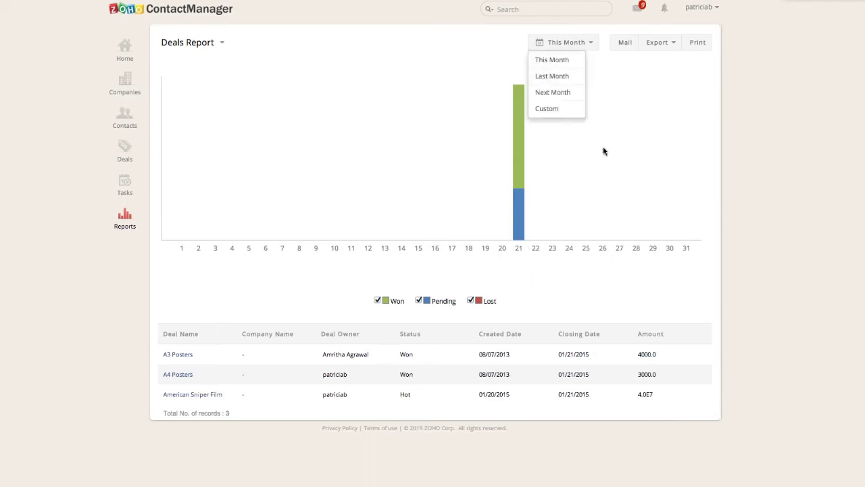
pyautogui.click(553, 92)
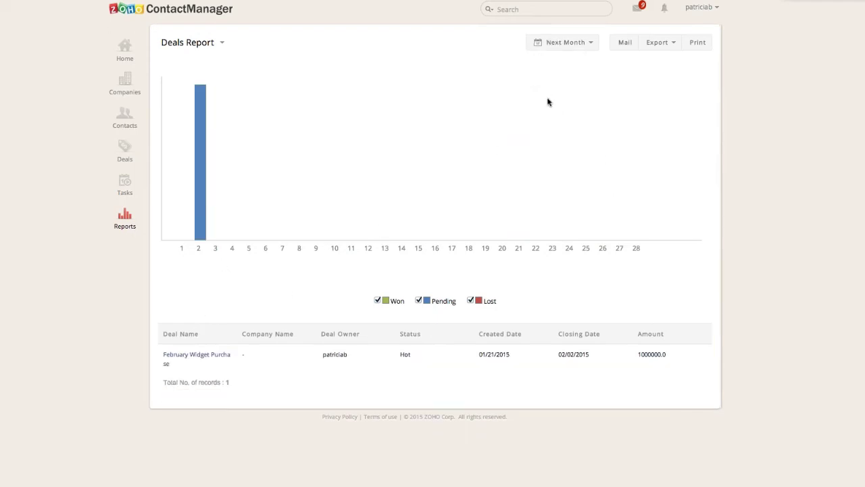
pyautogui.click(625, 45)
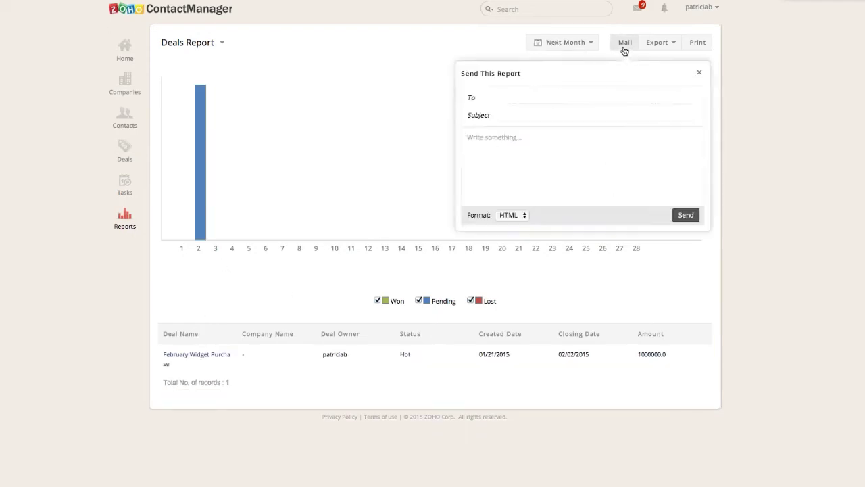
pyautogui.click(679, 43)
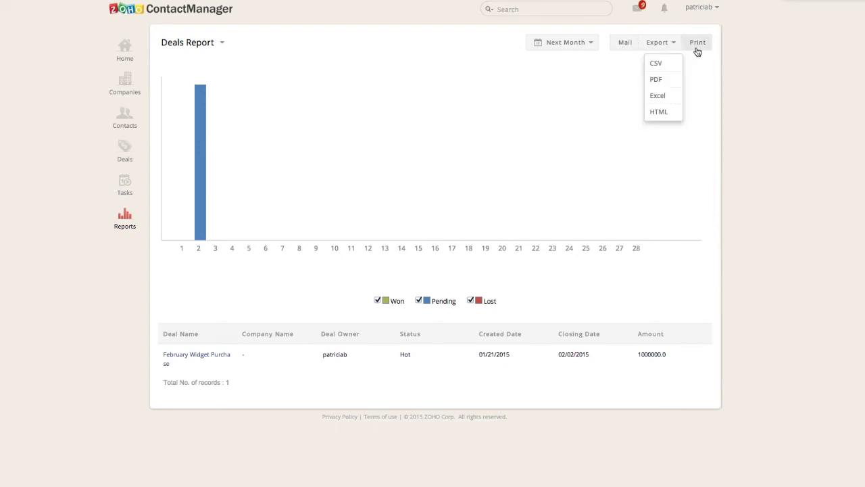
pyautogui.click(384, 170)
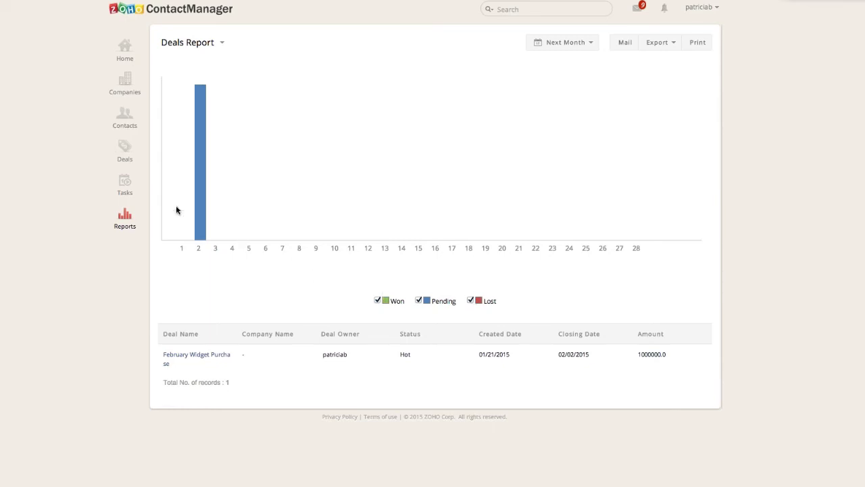
# Switch to the Tasks Report and review its chart, task list and date-range options.
pyautogui.click(222, 43)
pyautogui.click(209, 101)
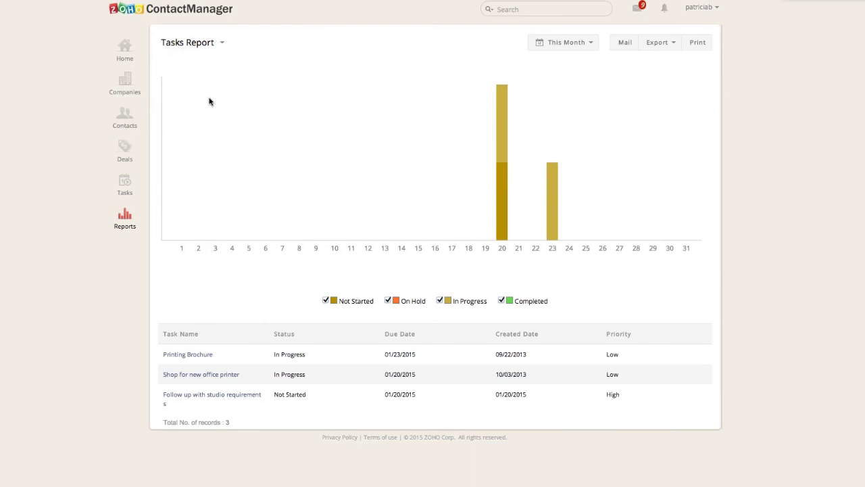
pyautogui.click(561, 49)
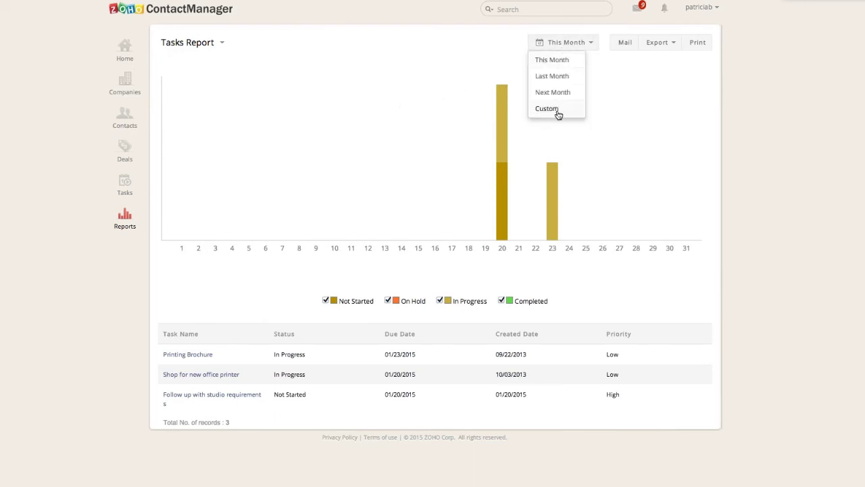
pyautogui.click(672, 106)
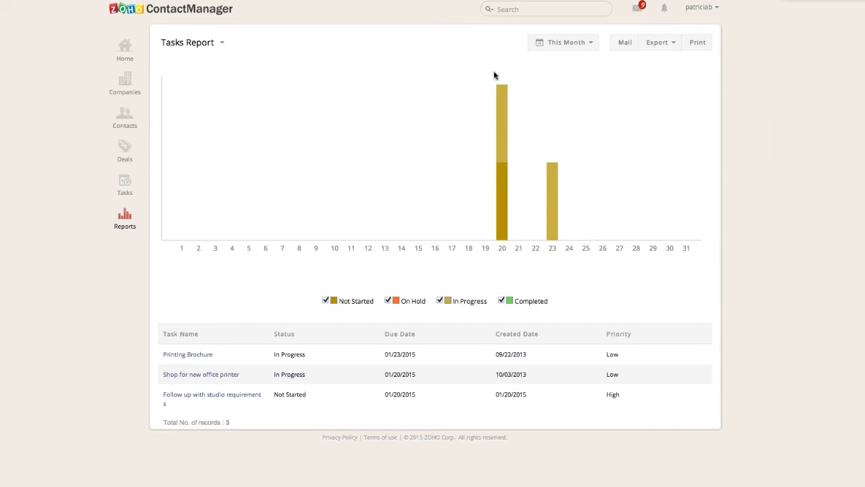
# Return to the home page, check the notifications, and look through the activity feeds.
pyautogui.click(125, 51)
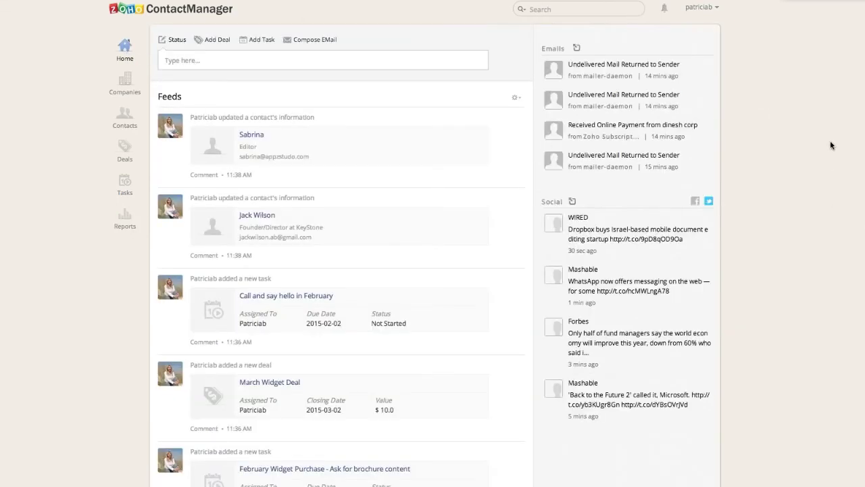
pyautogui.click(666, 11)
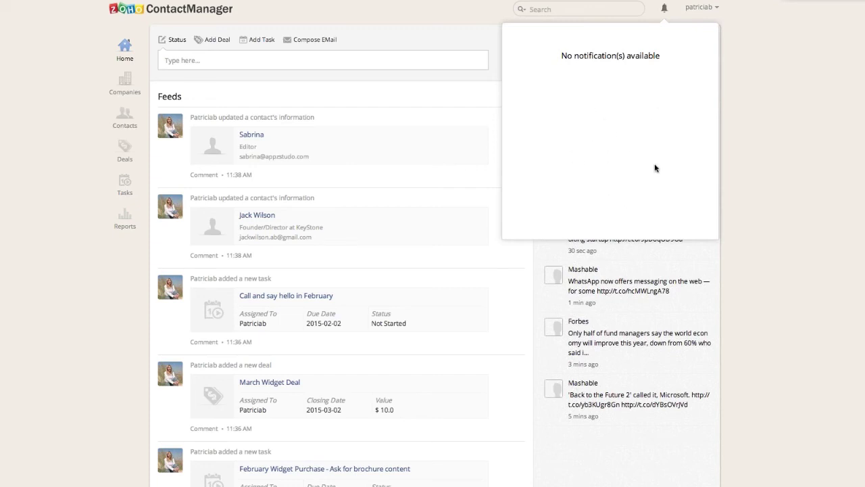
pyautogui.click(779, 181)
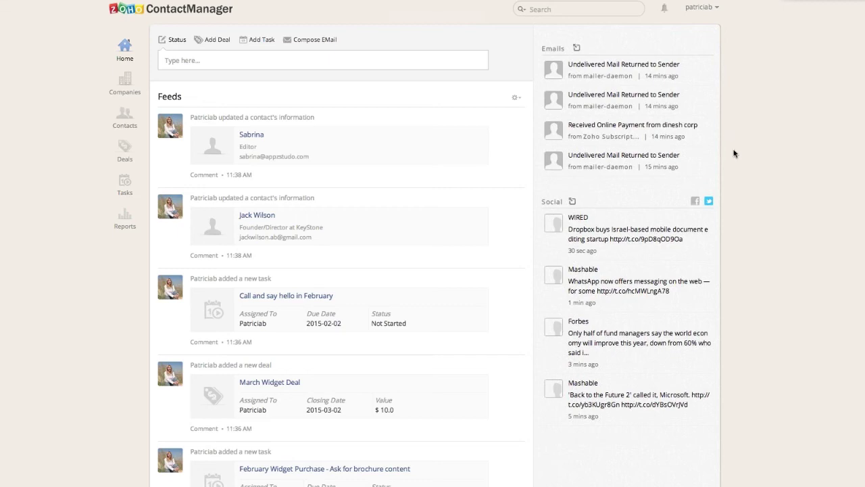
pyautogui.scroll(-10, 732, 216)
pyautogui.scroll(10, 732, 214)
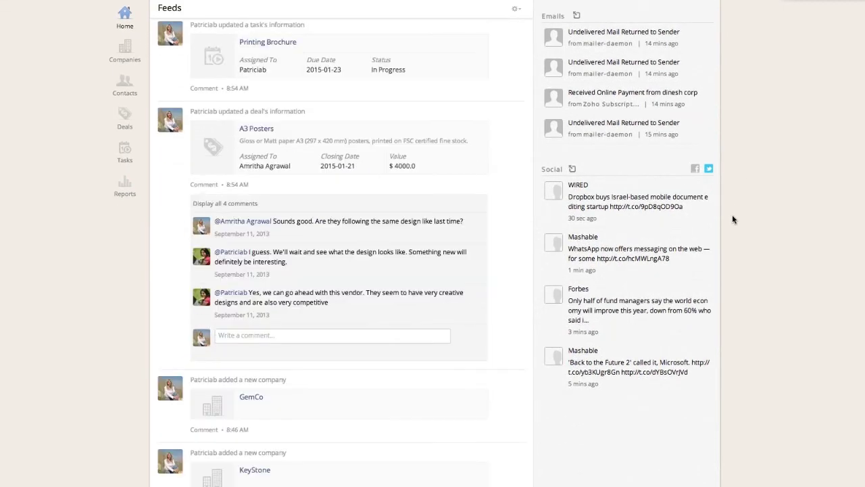
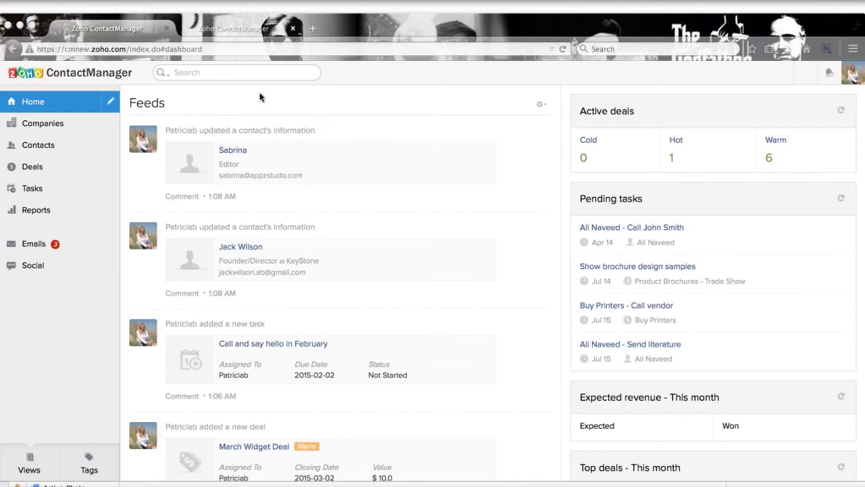
# Start an advanced search, review the searchable company fields, and switch the search to Contacts to review its fields.
pyautogui.click(162, 73)
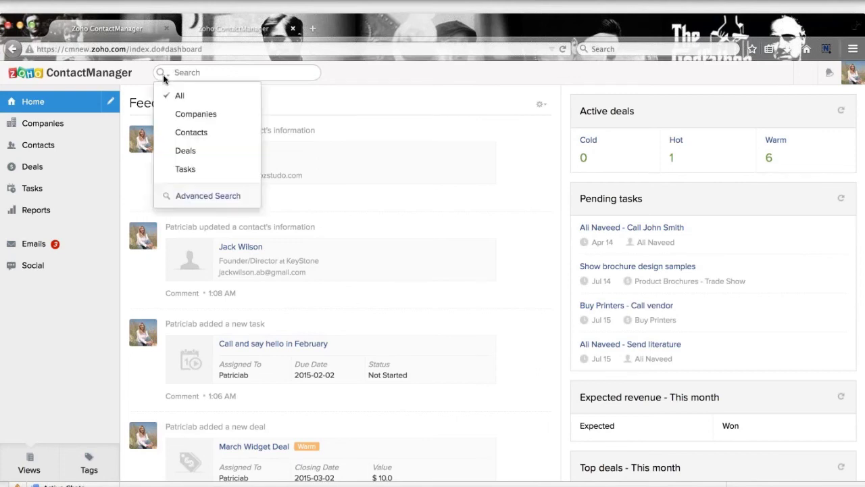
pyautogui.click(215, 196)
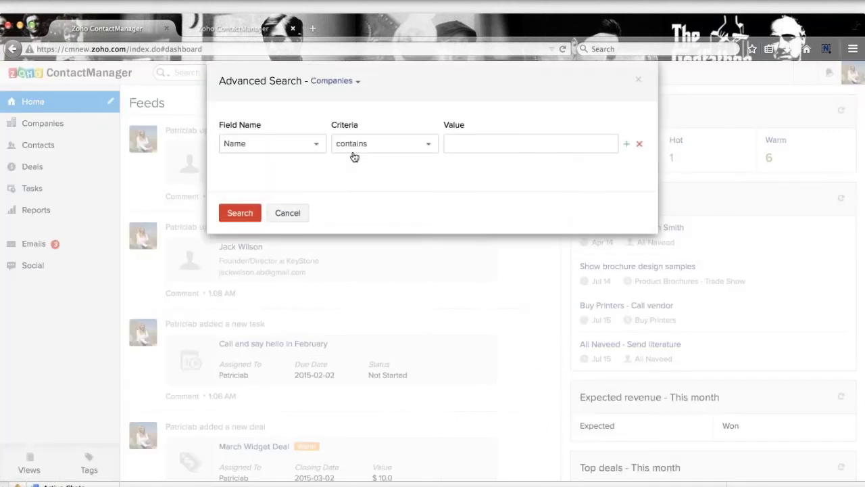
pyautogui.click(311, 150)
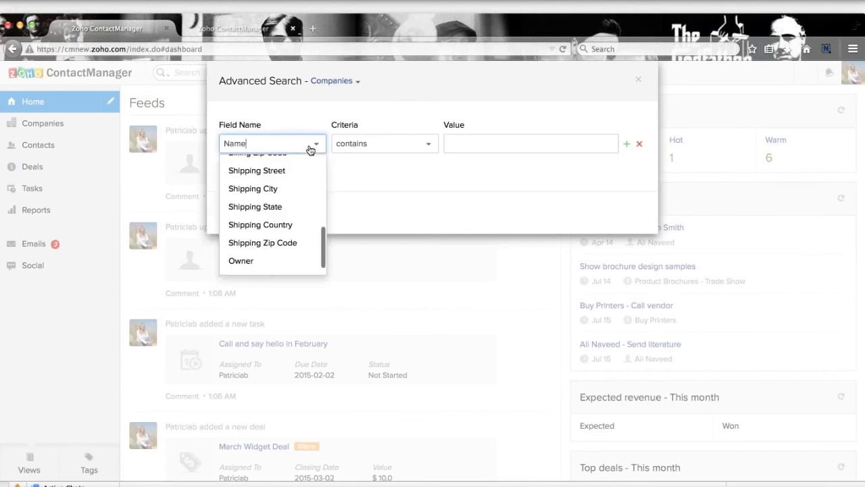
pyautogui.click(340, 82)
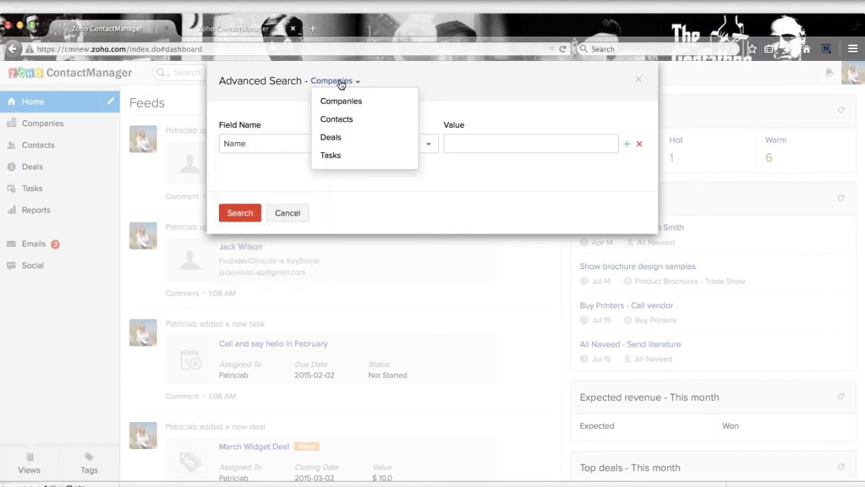
pyautogui.click(345, 120)
pyautogui.click(270, 148)
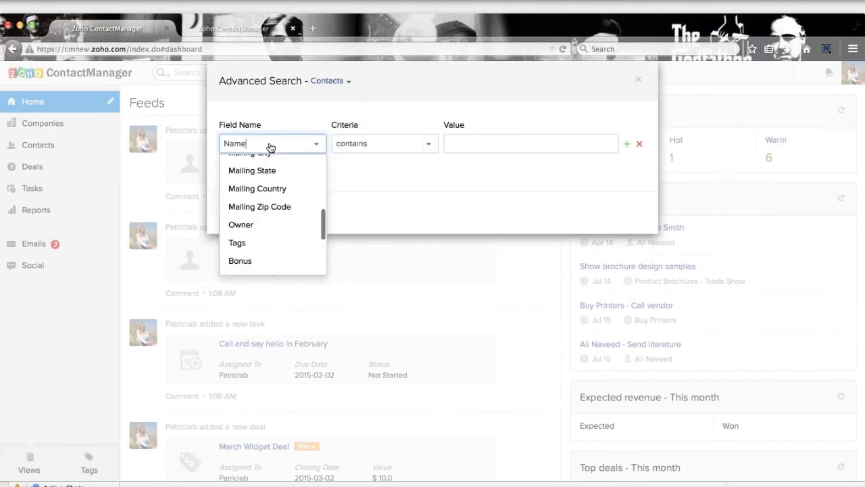
# Set the first contact search condition to Name starts with "S".
pyautogui.click(402, 150)
pyautogui.click(404, 151)
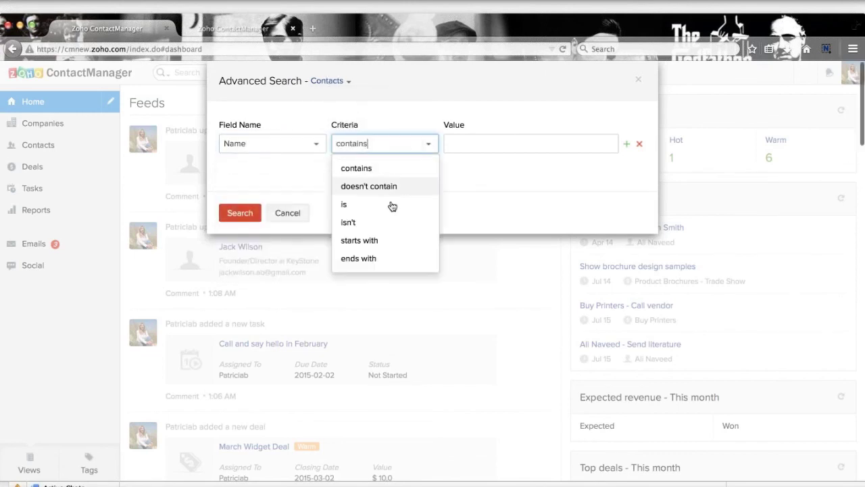
pyautogui.click(384, 240)
pyautogui.click(479, 142)
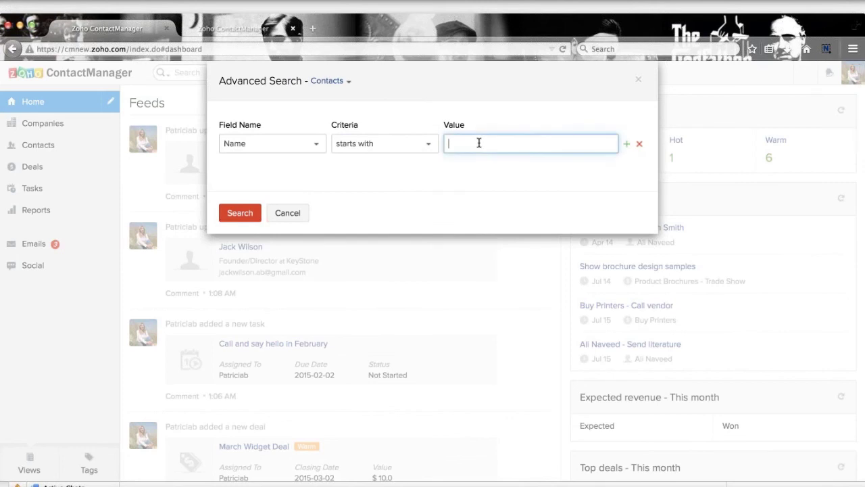
pyautogui.write('S')
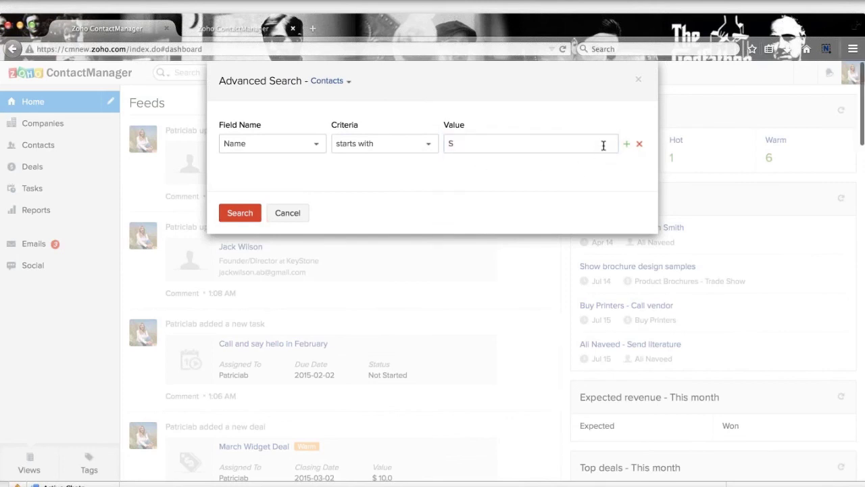
# Add a second search condition requiring that Mailing City is "kansas".
pyautogui.click(626, 143)
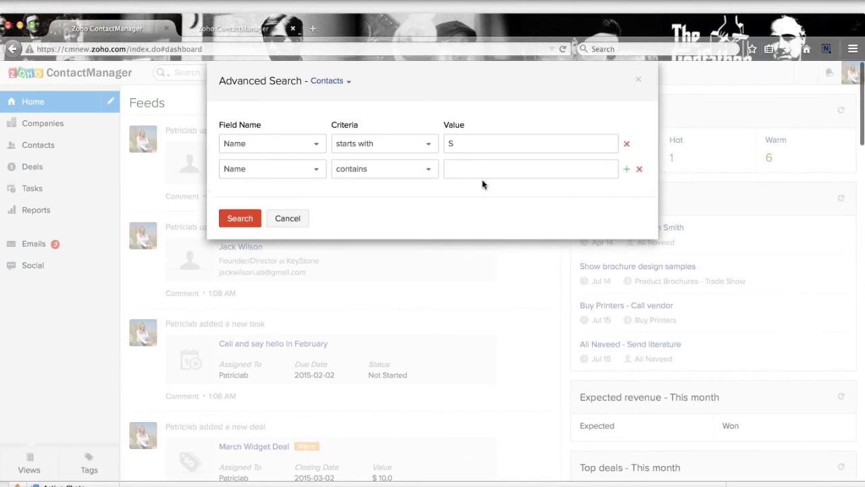
pyautogui.click(290, 170)
pyautogui.moveTo(324, 196); pyautogui.dragTo(325, 231)
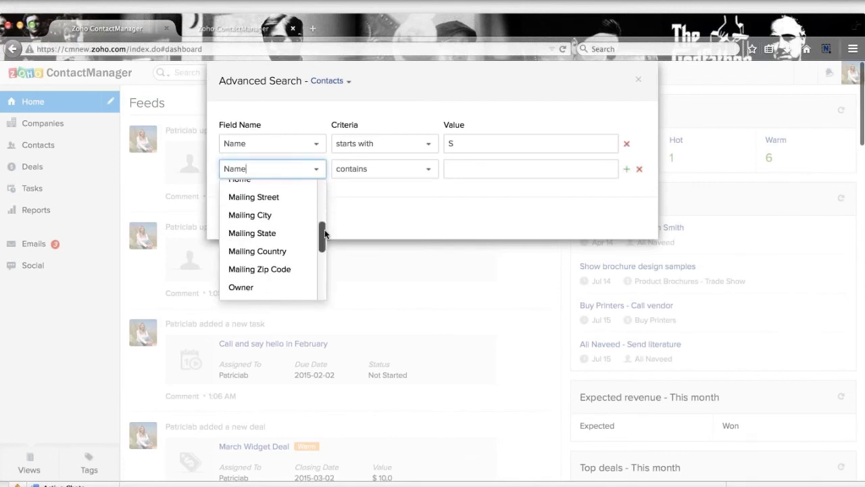
pyautogui.click(245, 215)
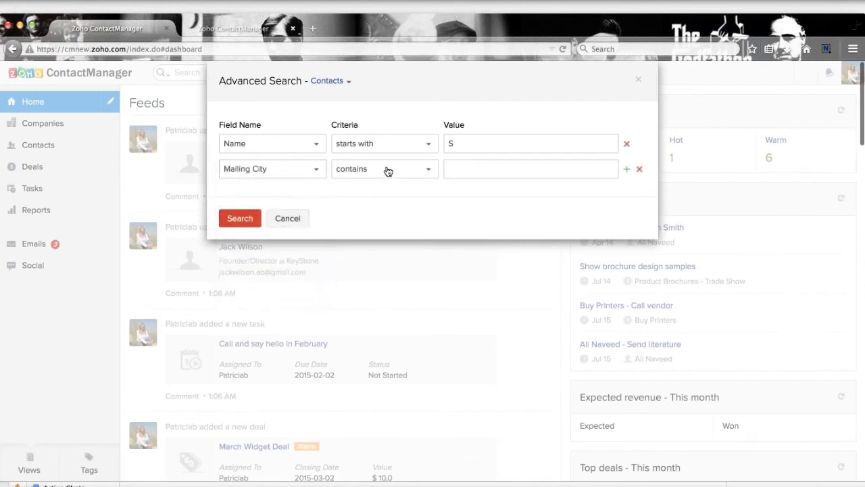
pyautogui.click(385, 170)
pyautogui.click(350, 231)
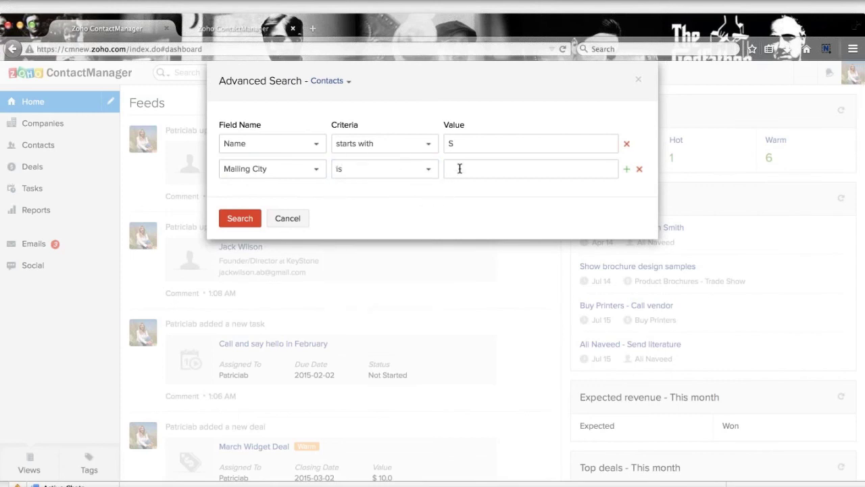
pyautogui.click(458, 168)
pyautogui.write('kansas')
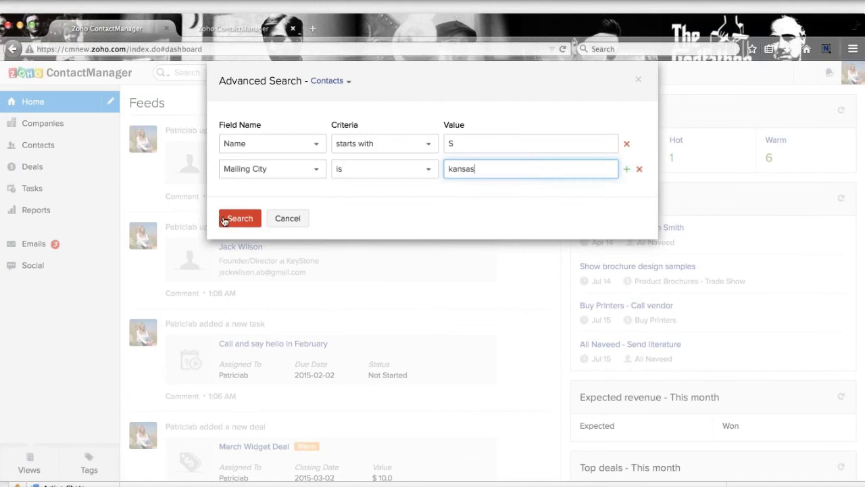
# Run the advanced search and open the second contact in the results.
pyautogui.click(237, 217)
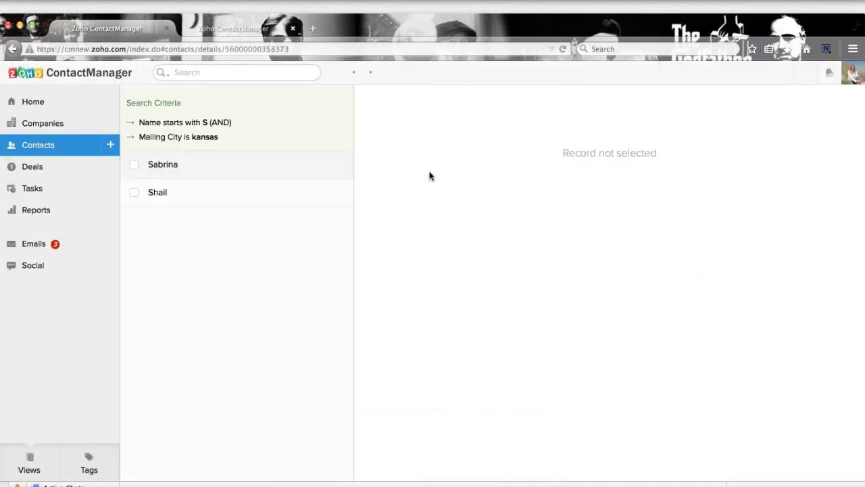
pyautogui.click(177, 197)
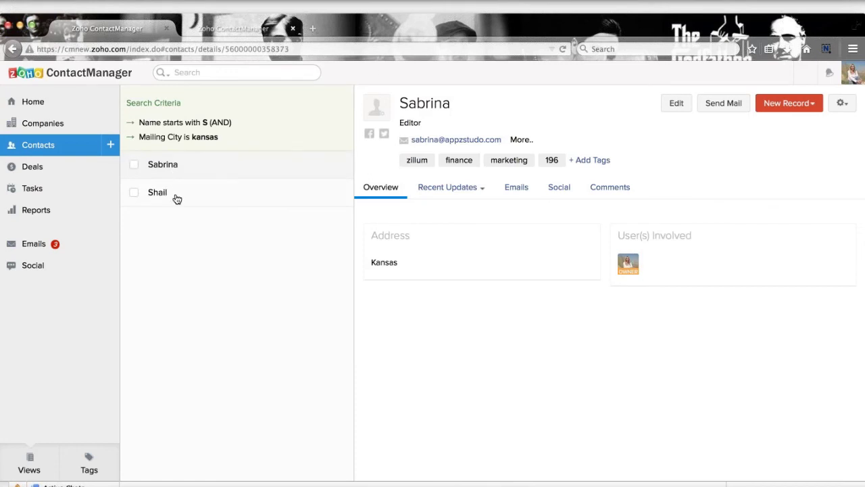
pyautogui.click(177, 199)
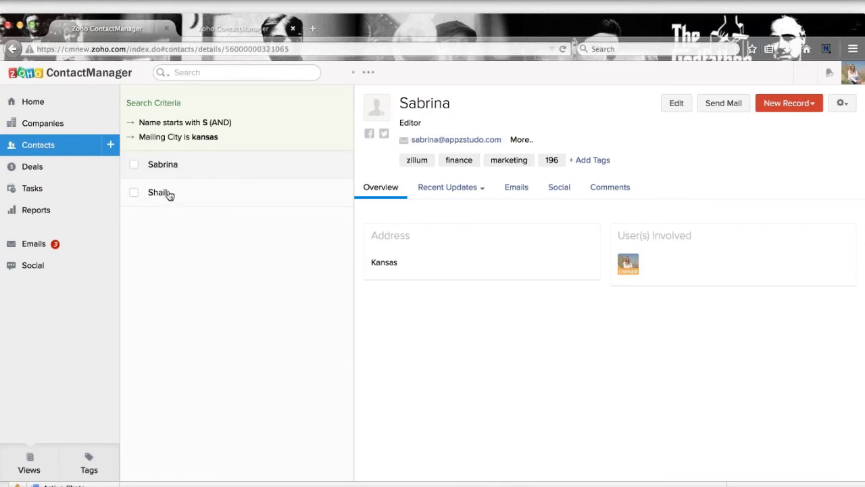
# Start a new advanced search of contacts and choose the custom DOB field as its search field.
pyautogui.click(167, 76)
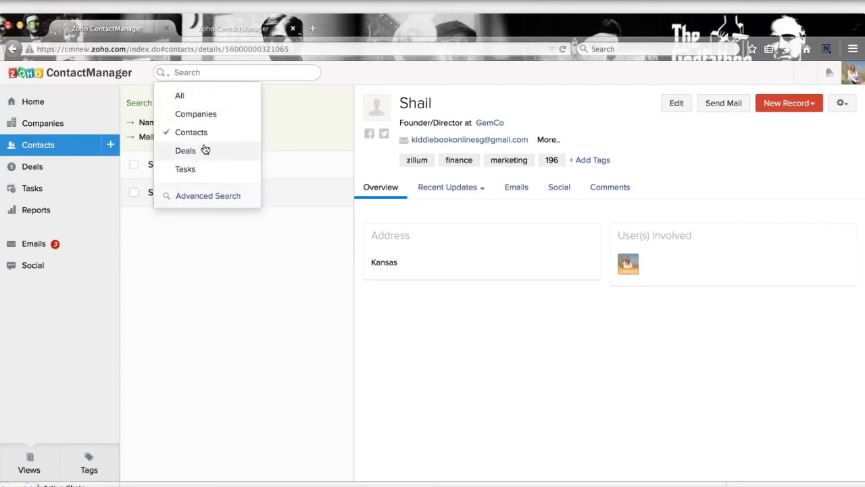
pyautogui.click(202, 196)
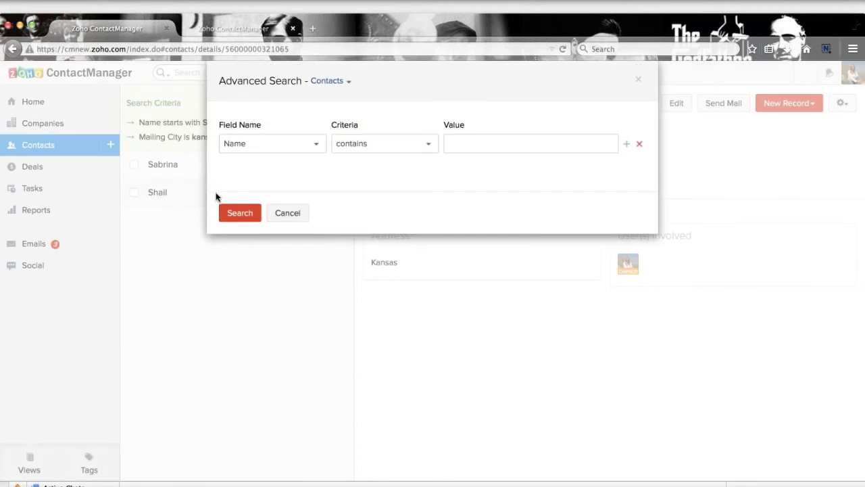
pyautogui.click(304, 149)
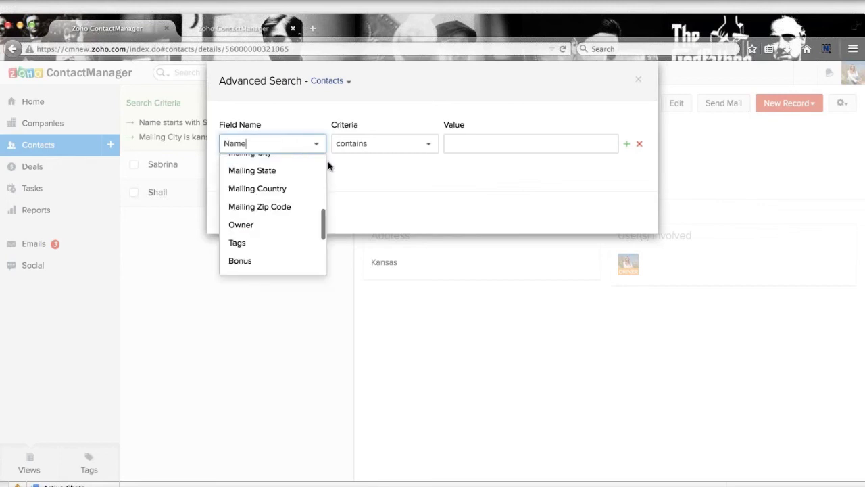
pyautogui.click(382, 178)
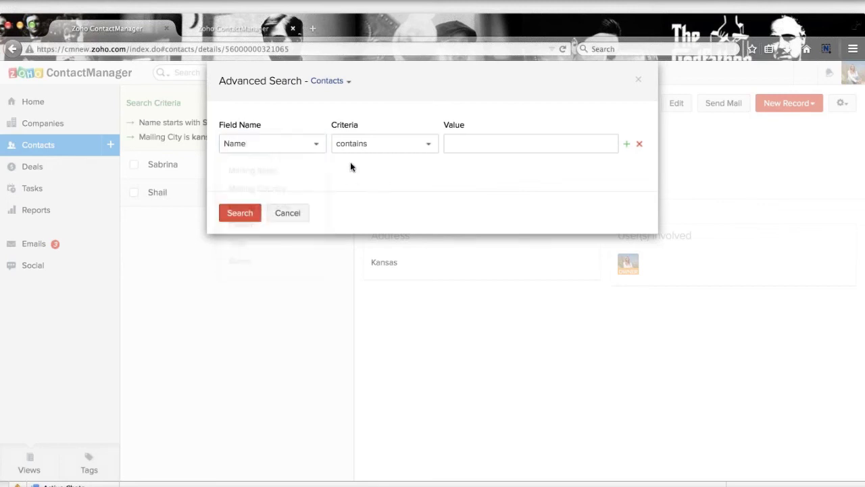
pyautogui.click(298, 151)
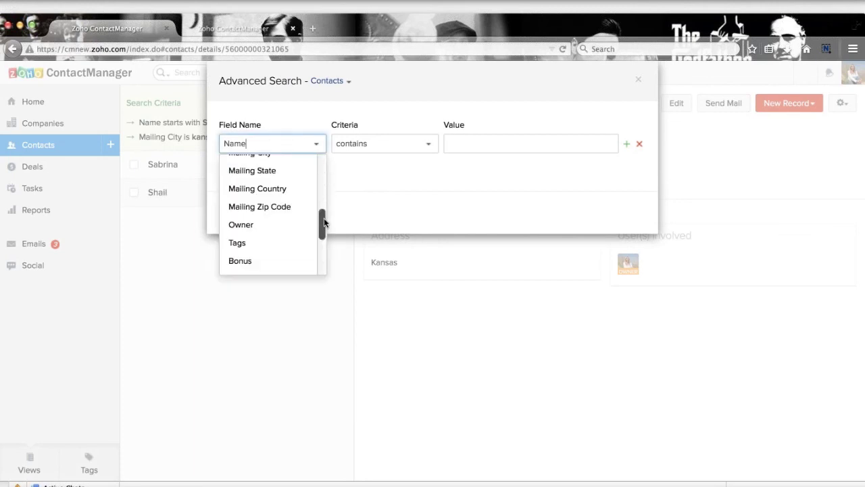
pyautogui.moveTo(323, 218); pyautogui.dragTo(322, 248)
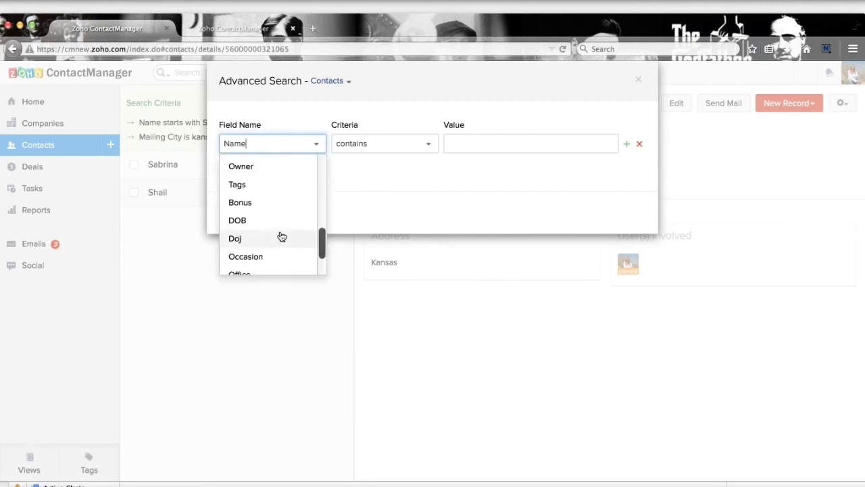
pyautogui.click(255, 221)
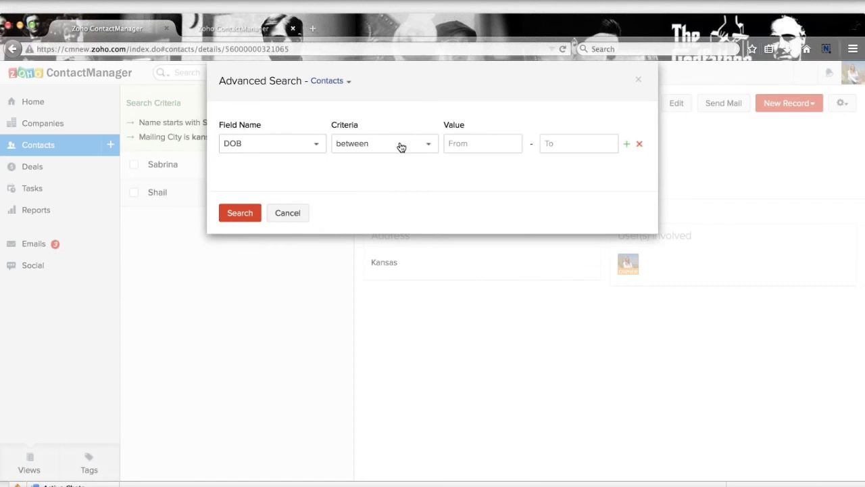
# Set the DOB condition's range from 01/20/2015 to 01/25/2015.
pyautogui.click(486, 144)
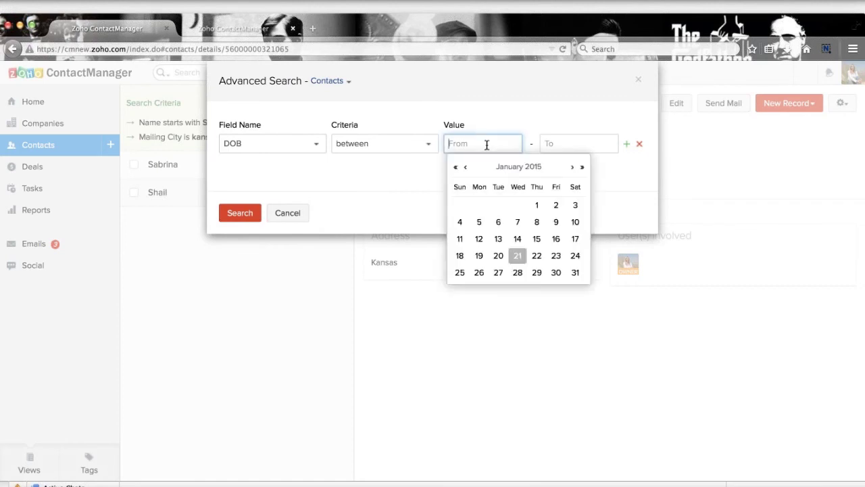
pyautogui.click(500, 257)
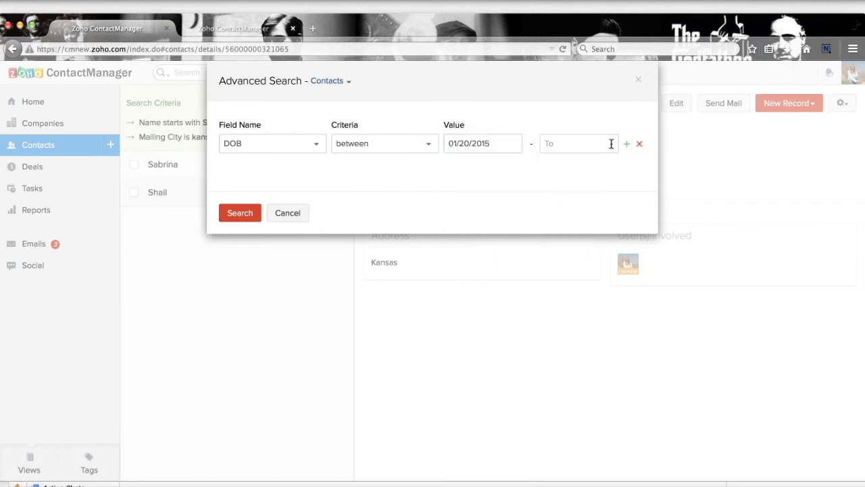
pyautogui.click(612, 144)
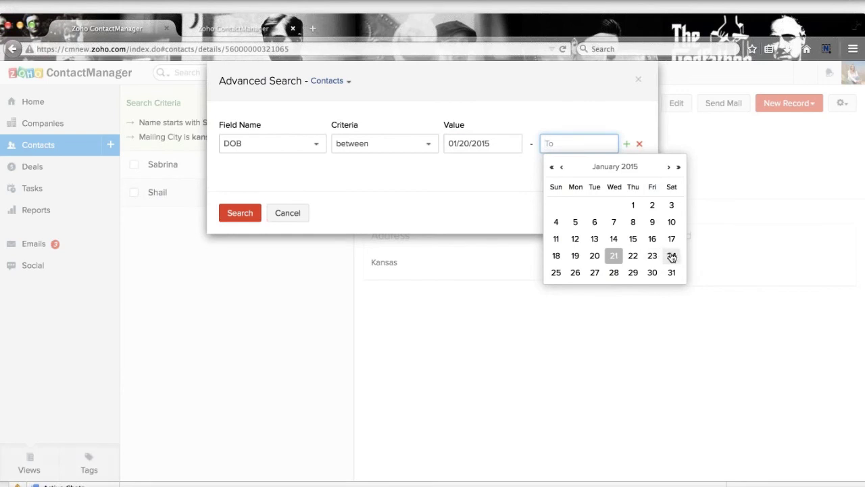
pyautogui.click(551, 271)
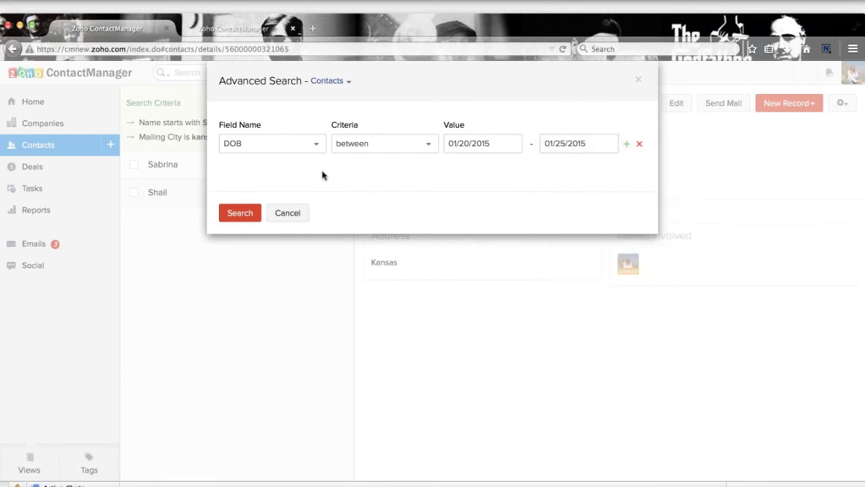
# Run the DOB search and open the first two contacts in the results one after the other.
pyautogui.click(247, 213)
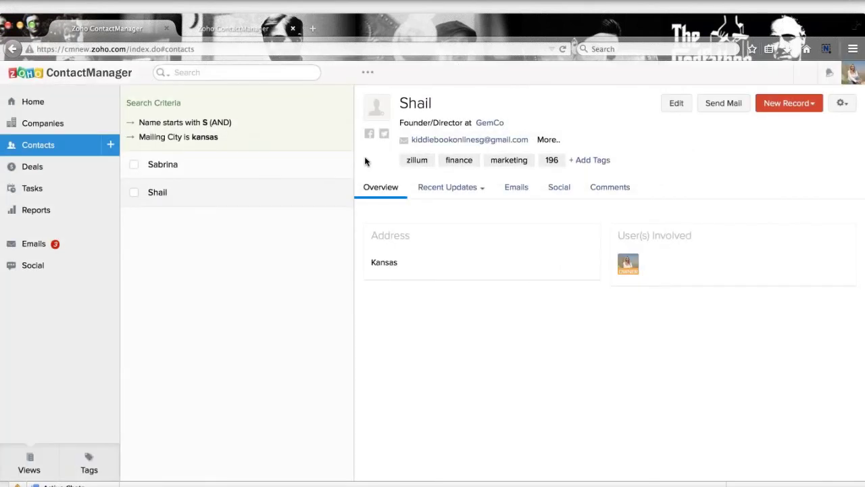
pyautogui.click(196, 147)
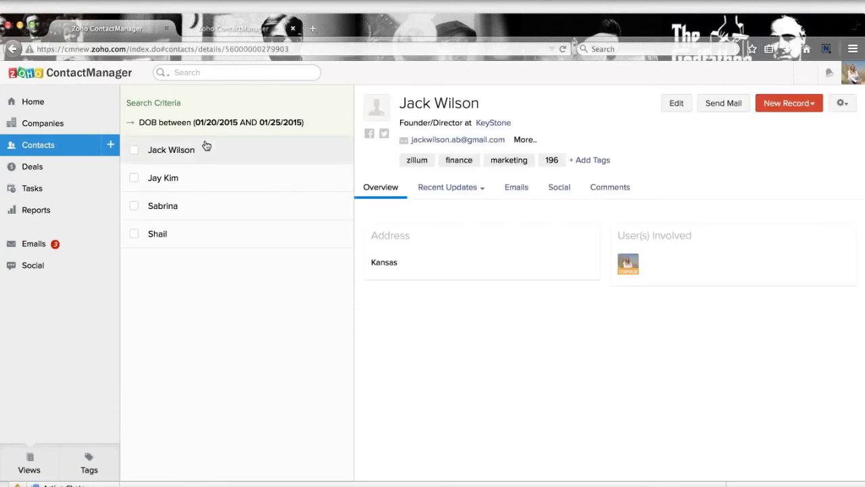
pyautogui.click(195, 184)
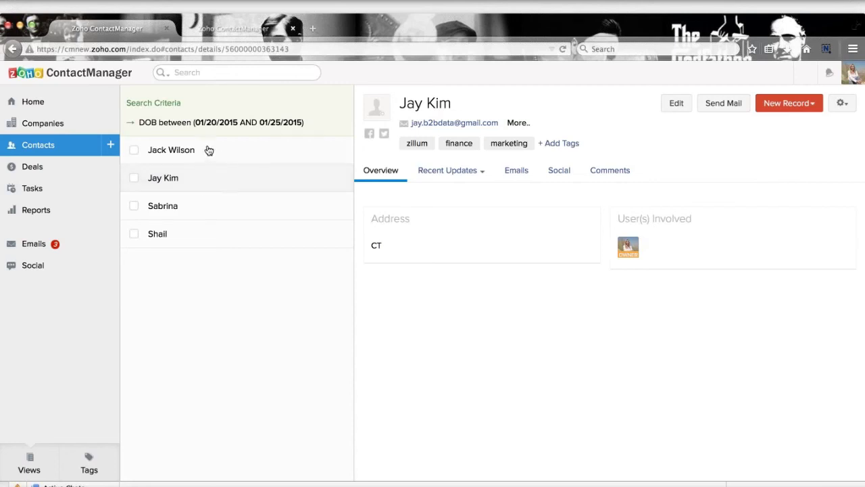
# Start another advanced search of contacts with the condition DOB between 01/20/2015 and 01/25/2015.
pyautogui.click(167, 76)
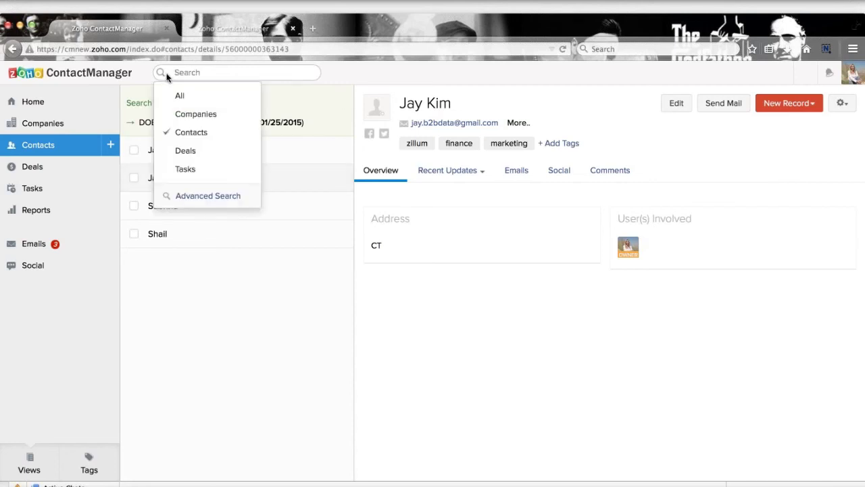
pyautogui.click(223, 195)
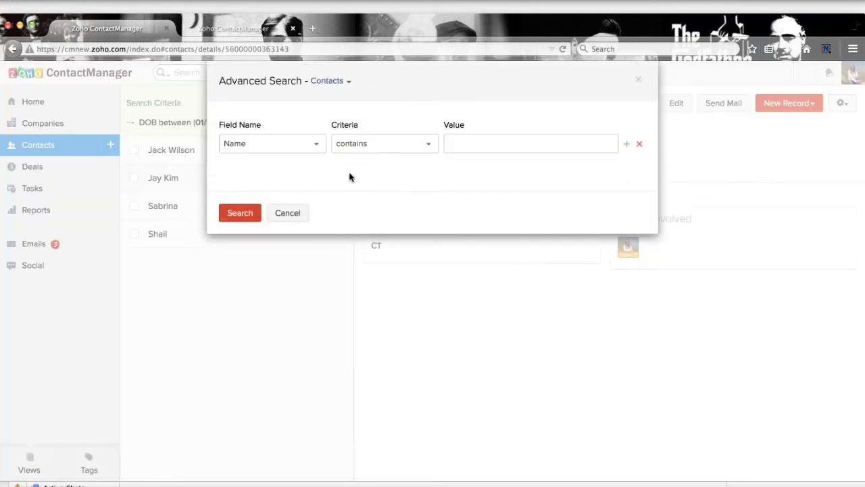
pyautogui.click(274, 149)
pyautogui.scroll(-5, 294, 221)
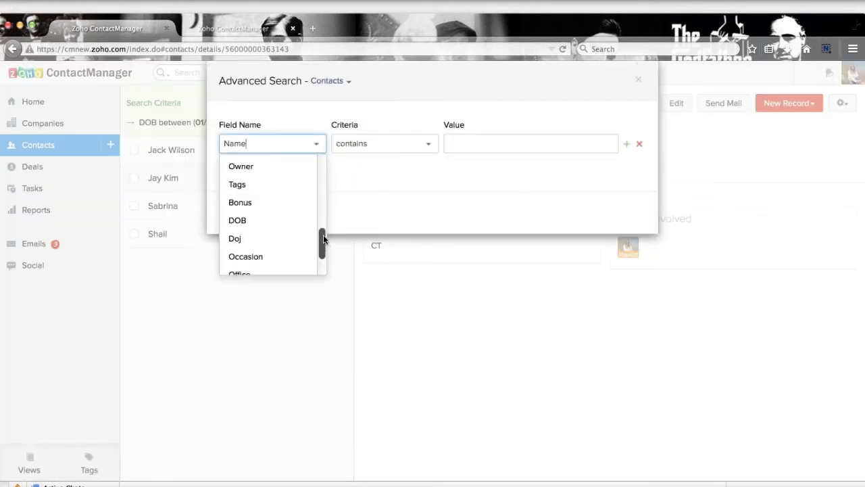
pyautogui.click(267, 222)
pyautogui.click(378, 147)
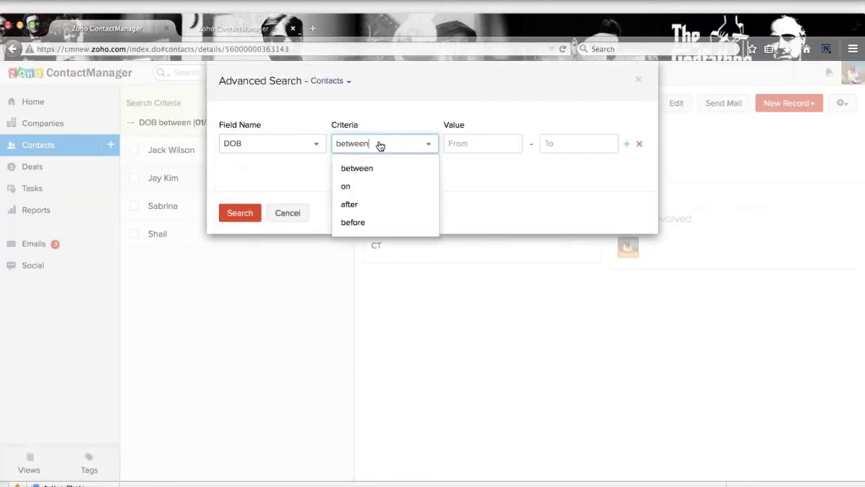
pyautogui.click(487, 144)
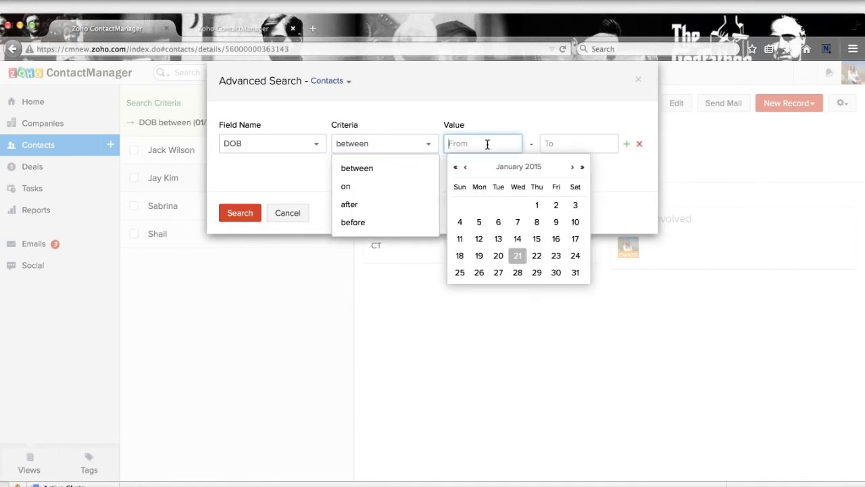
pyautogui.click(498, 255)
pyautogui.click(573, 144)
pyautogui.click(555, 272)
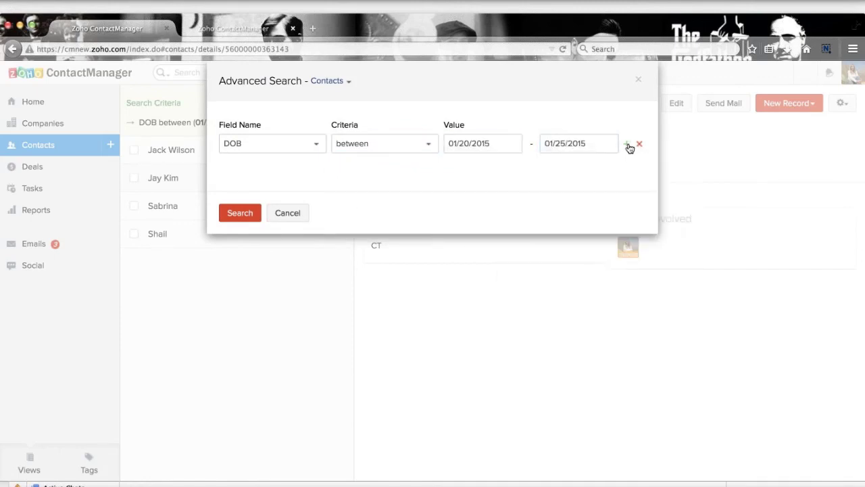
# Add a second search condition requiring that Mailing State is "CT".
pyautogui.click(626, 144)
pyautogui.click(277, 175)
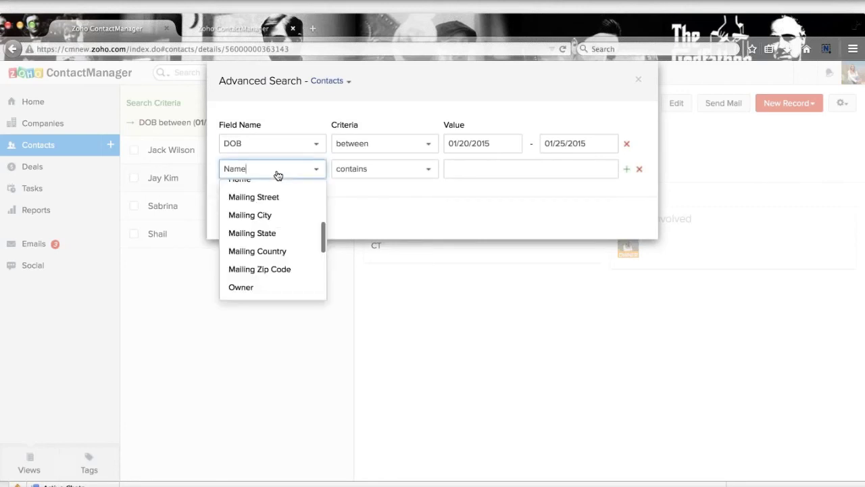
pyautogui.click(279, 216)
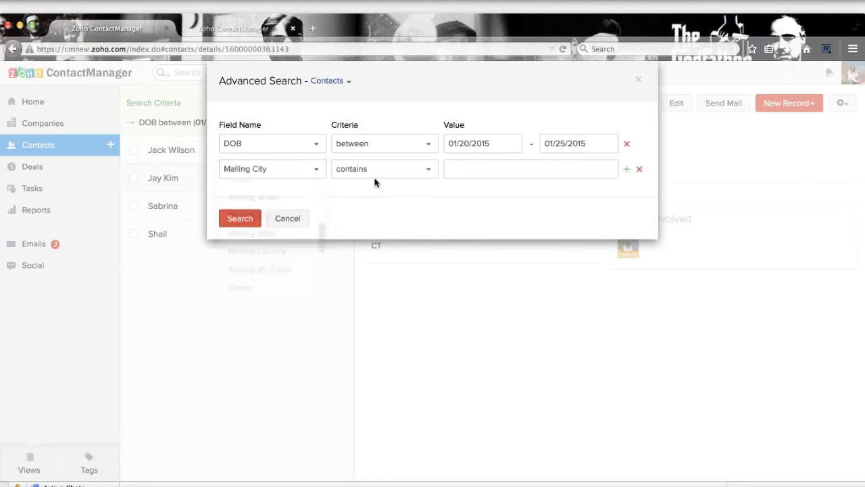
pyautogui.click(284, 176)
pyautogui.click(290, 234)
pyautogui.click(387, 173)
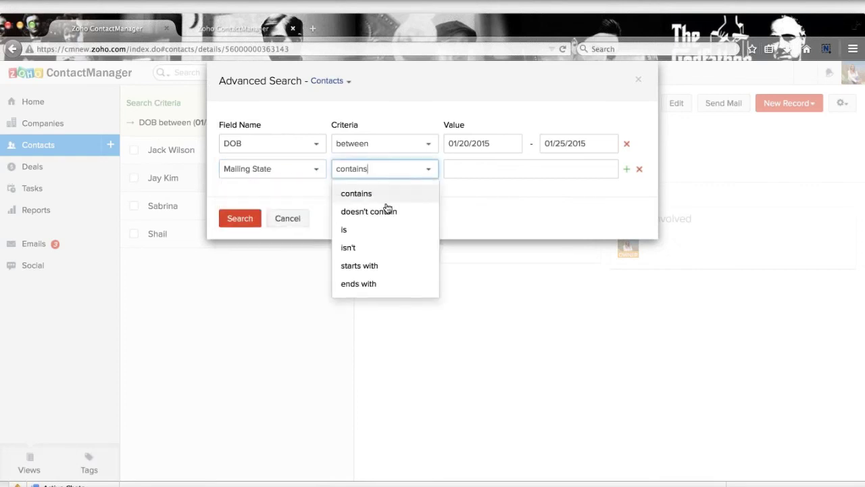
pyautogui.click(359, 230)
pyautogui.click(482, 168)
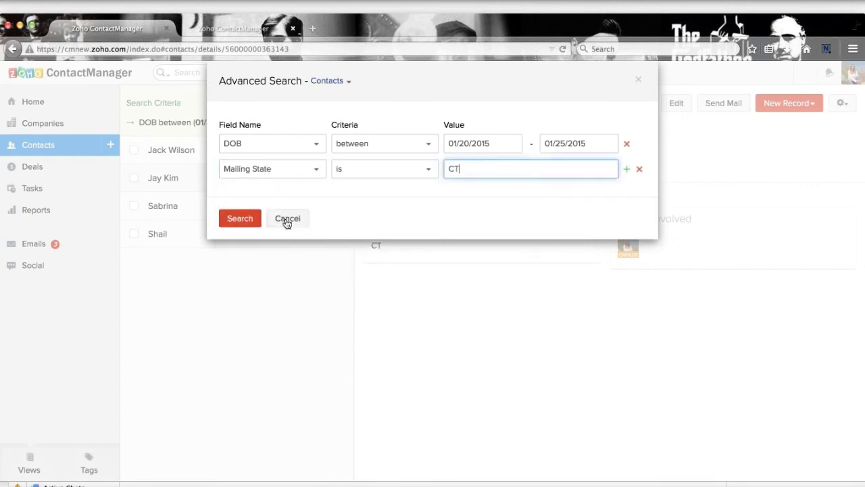
# Run the combined DOB and Mailing State search and open the matching contact.
pyautogui.click(248, 219)
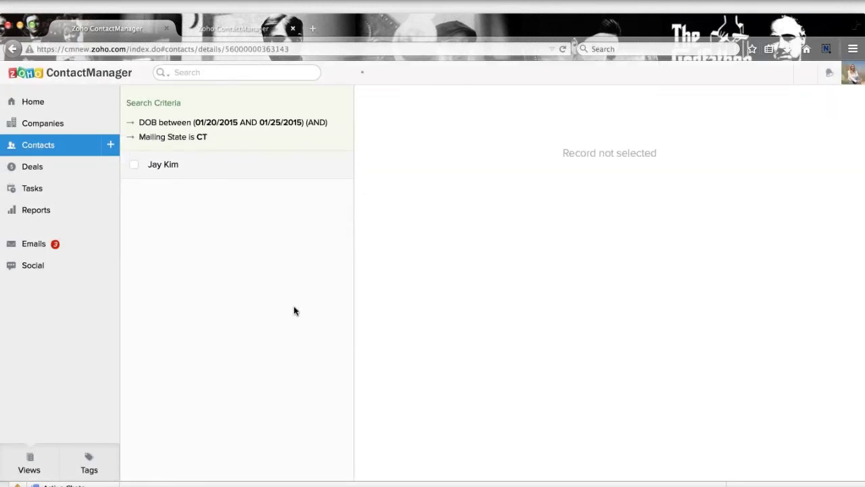
pyautogui.click(164, 165)
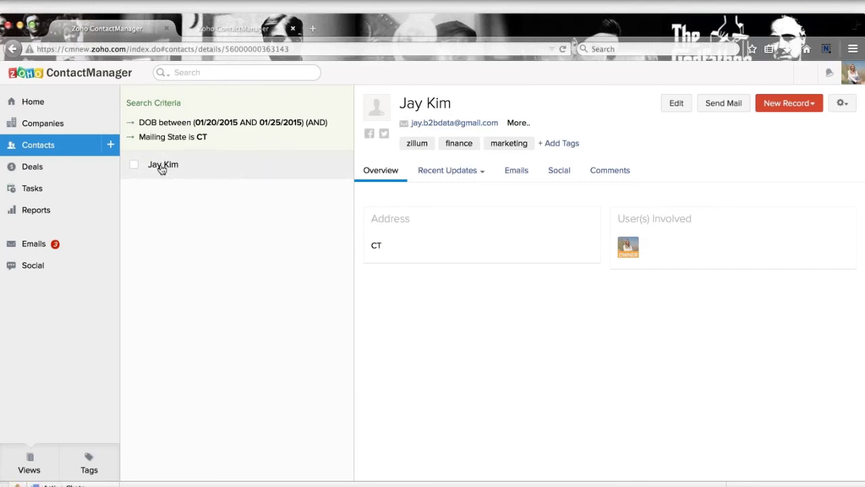
# Open the comments of the company ACME Corp and write a new comment reading "Contract Approved.".
pyautogui.click(54, 126)
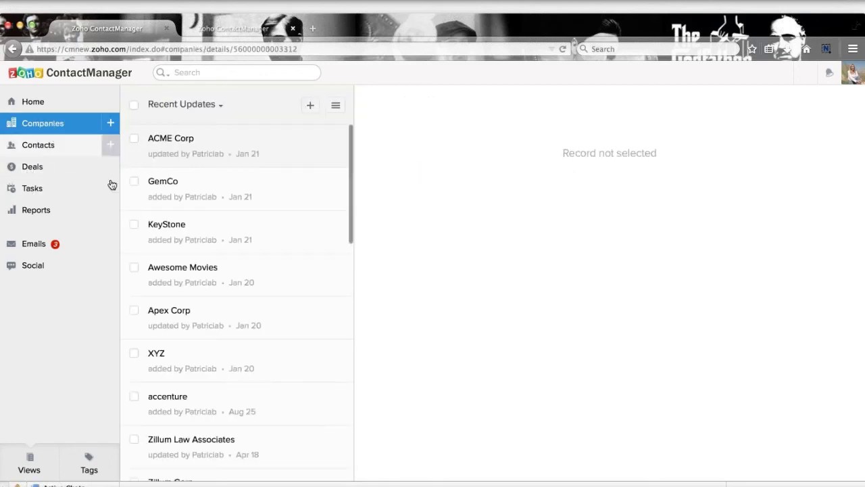
pyautogui.click(194, 142)
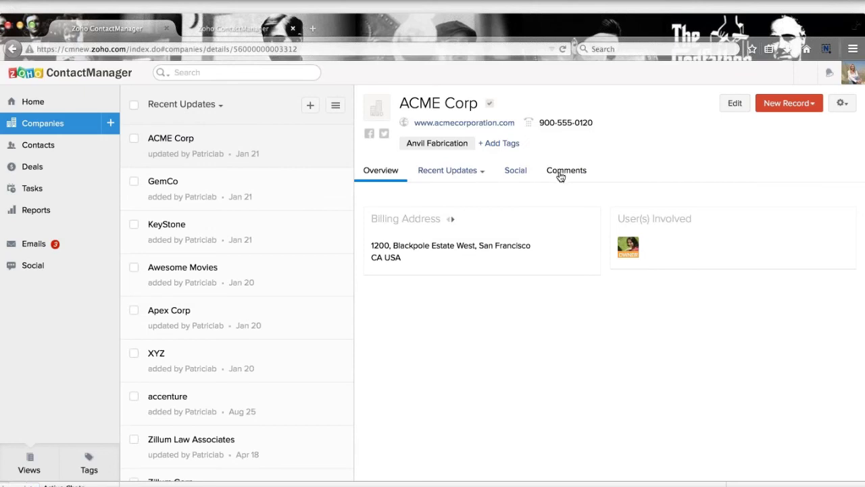
pyautogui.click(561, 173)
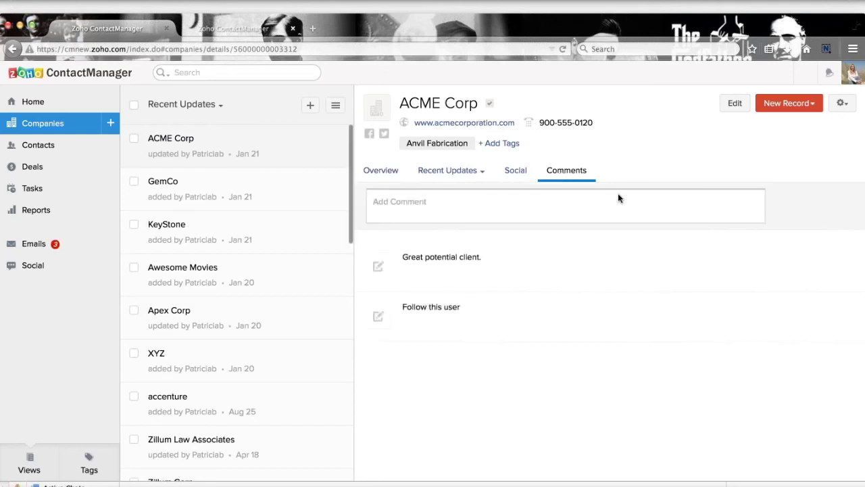
pyautogui.click(549, 215)
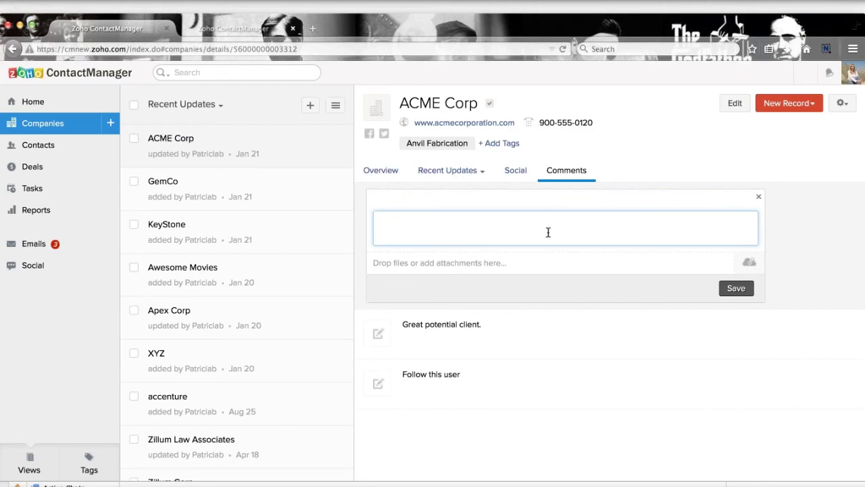
pyautogui.write('Contract Approved.')
# Attach Lorem ipsum, Stock.jpg and Client Details from Zoho Docs to the new ACME Corp comment.
pyautogui.click(747, 263)
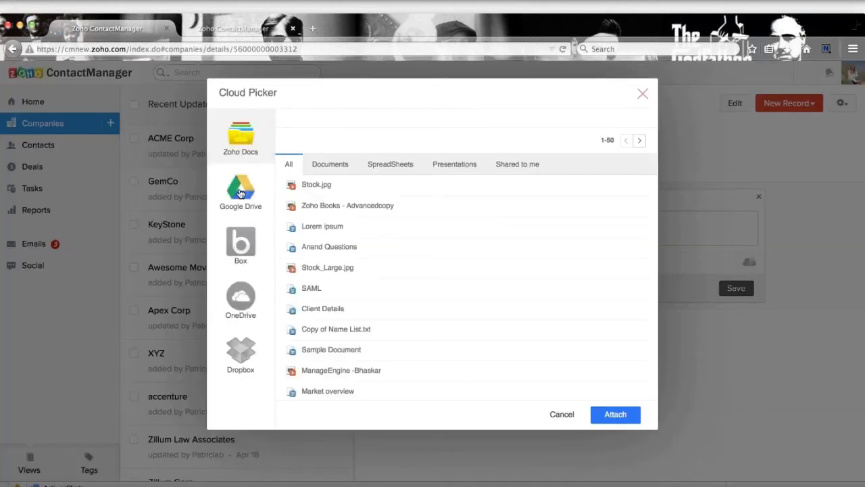
pyautogui.scroll(-1, 241, 194)
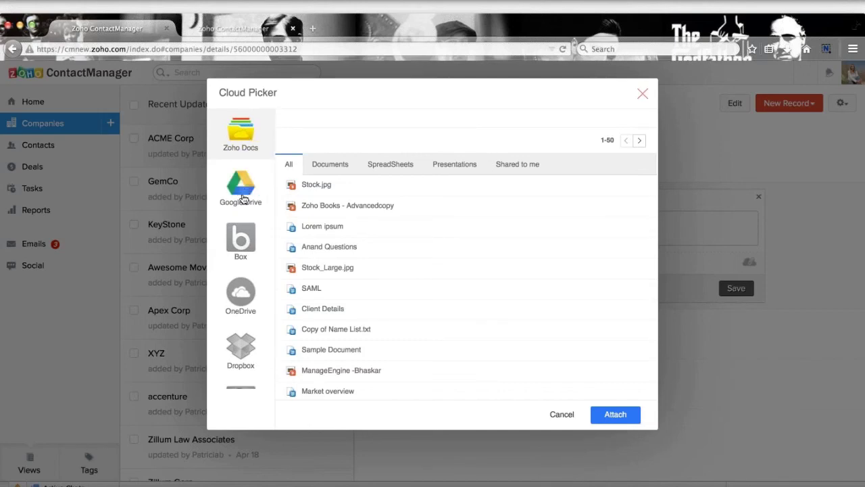
pyautogui.scroll(1, 245, 338)
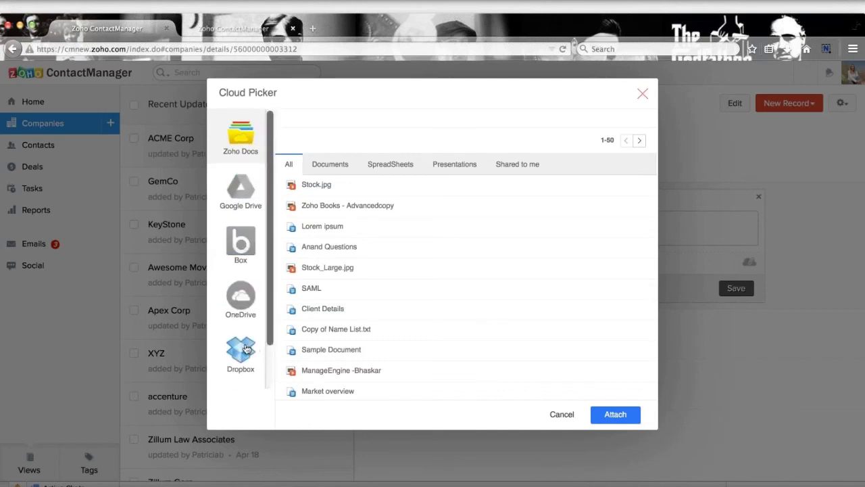
pyautogui.scroll(-2, 246, 348)
pyautogui.scroll(2, 251, 311)
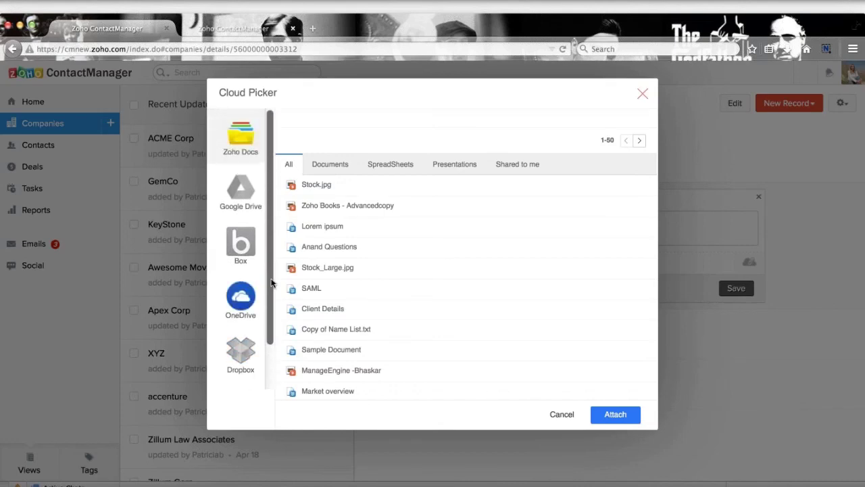
pyautogui.click(342, 227)
pyautogui.click(330, 188)
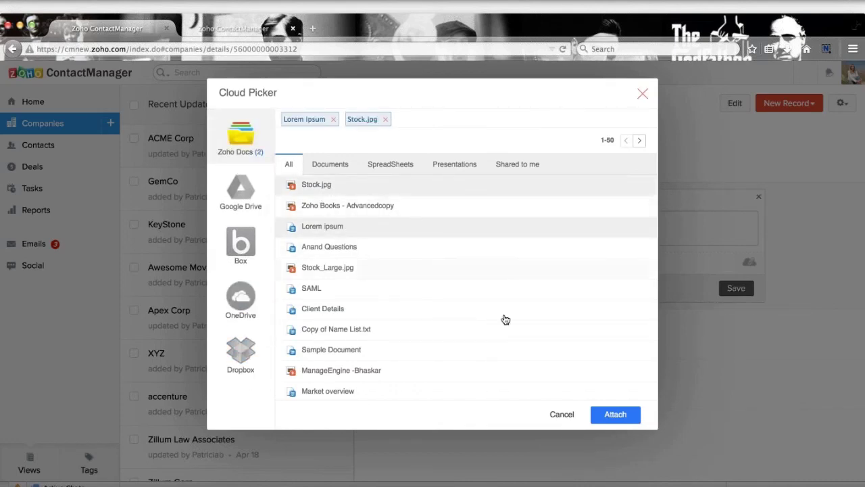
pyautogui.click(344, 309)
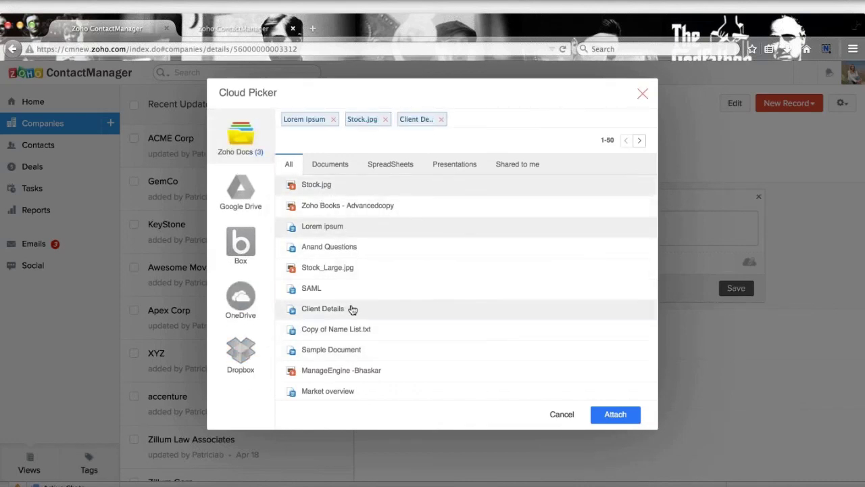
pyautogui.click(608, 415)
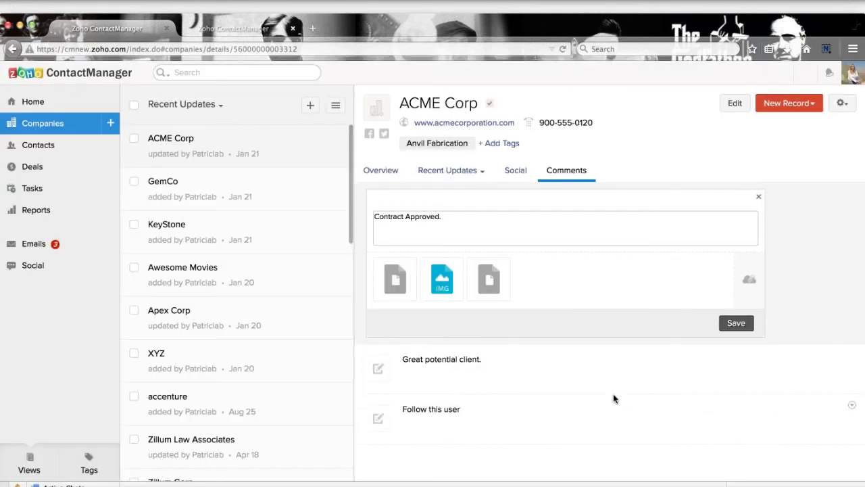
pyautogui.moveTo(492, 280)
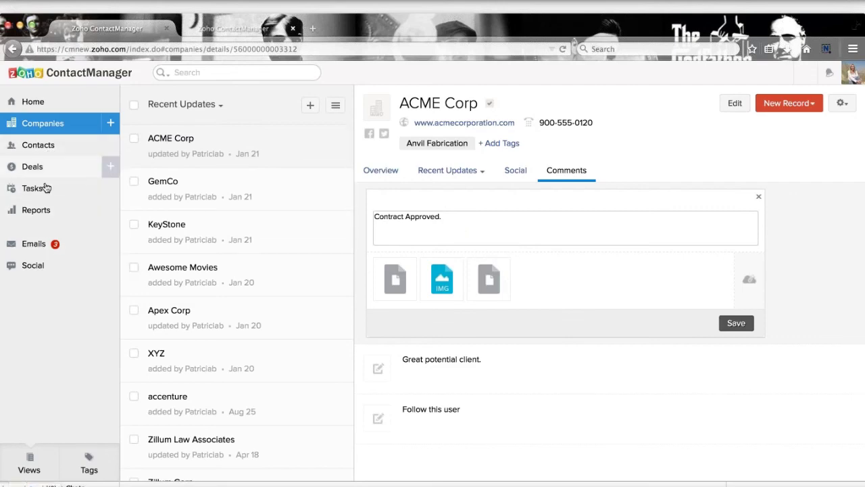
# Go to the emails, open the first message and look over its reply, forward and further actions.
pyautogui.click(34, 244)
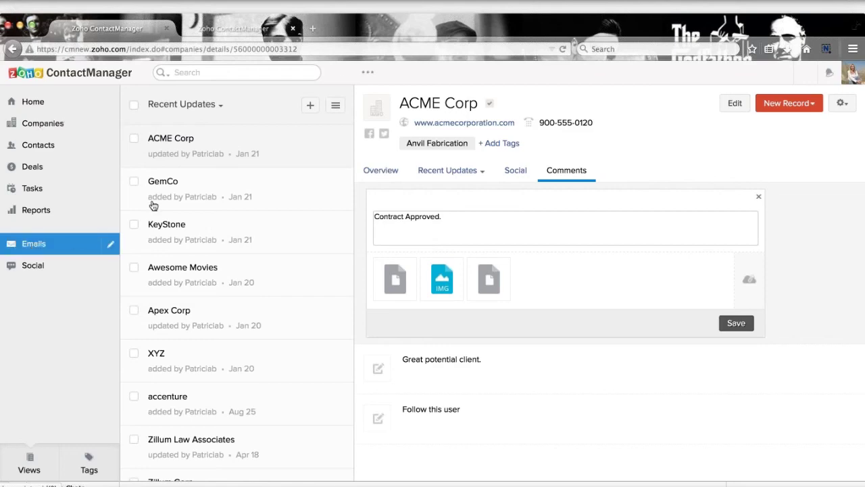
pyautogui.click(236, 146)
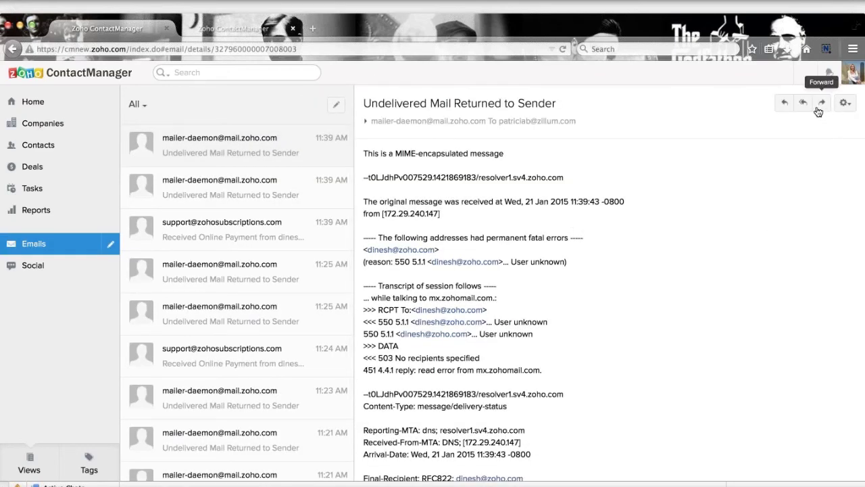
pyautogui.click(844, 103)
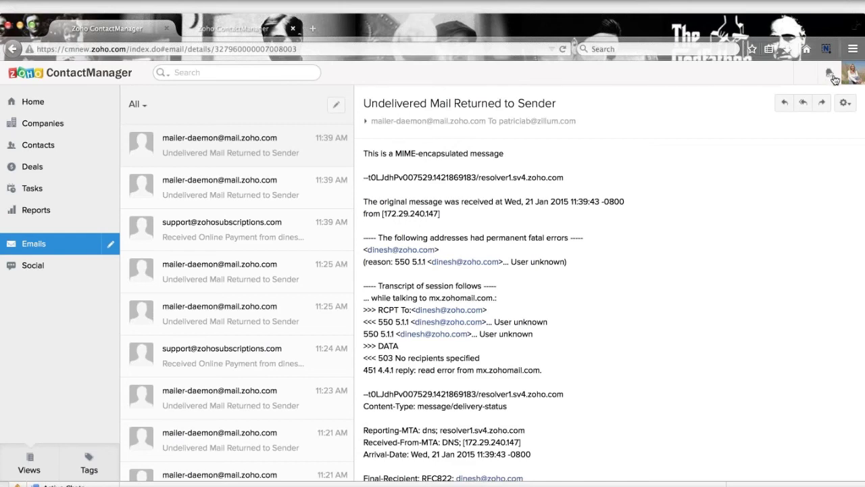
# Open the account's email settings to review the Zoho Mail configuration, and return to the home feed.
pyautogui.click(845, 76)
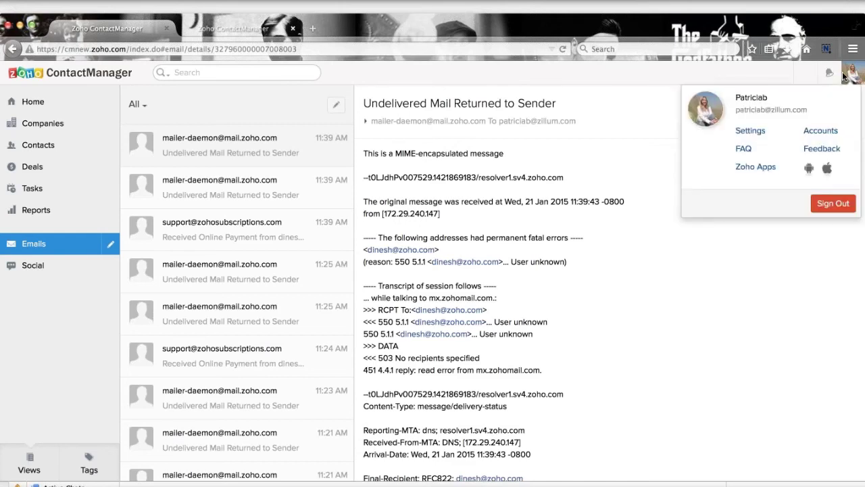
pyautogui.click(752, 132)
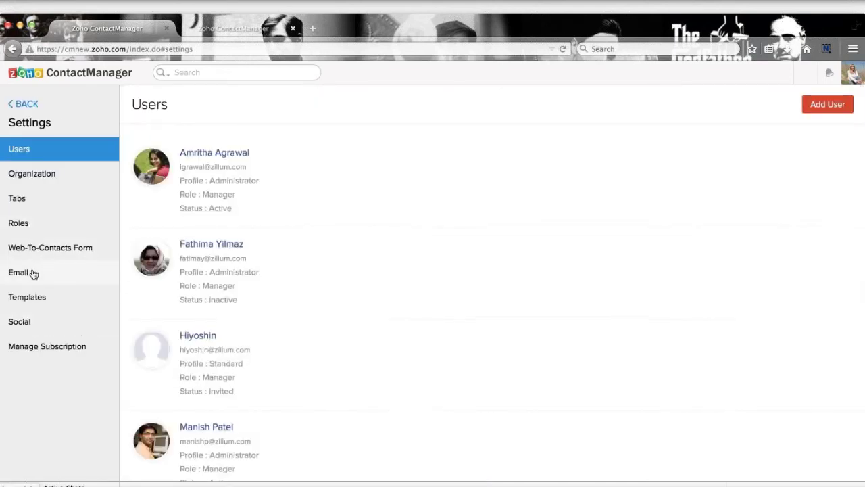
pyautogui.scroll(-1, 33, 274)
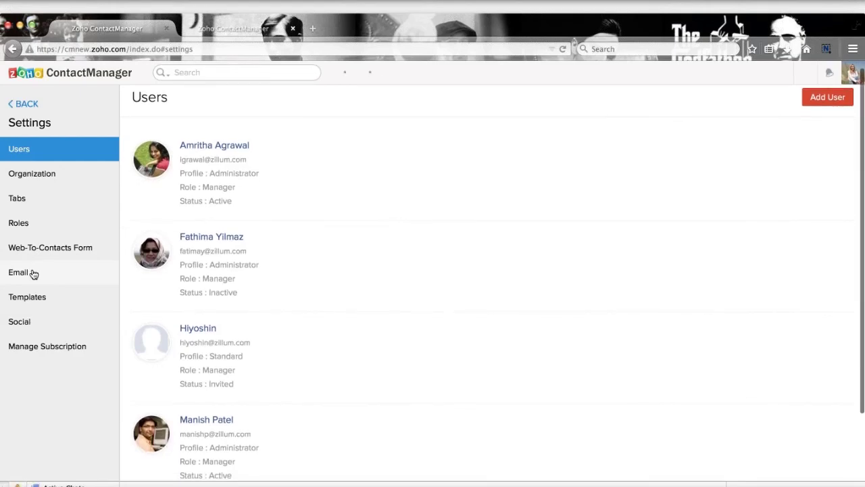
pyautogui.click(33, 274)
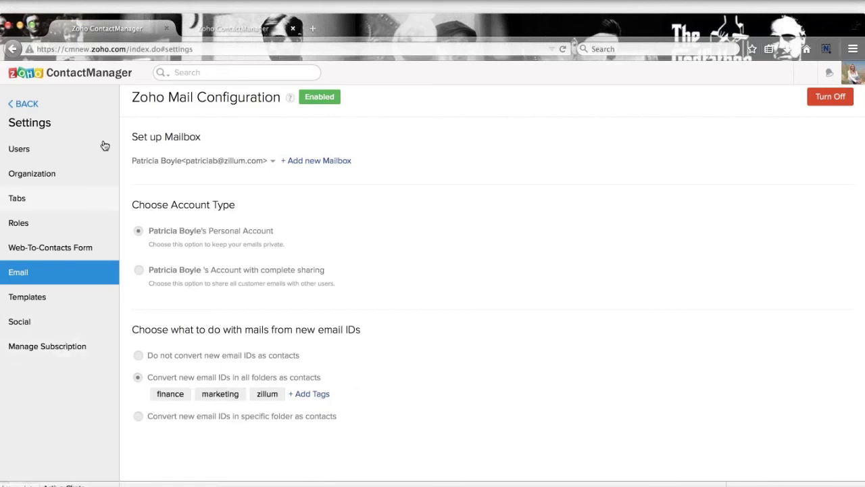
pyautogui.click(26, 106)
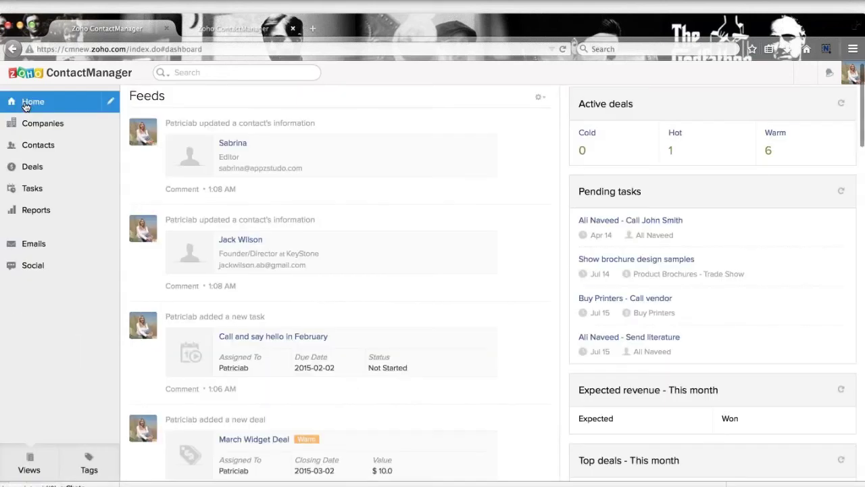